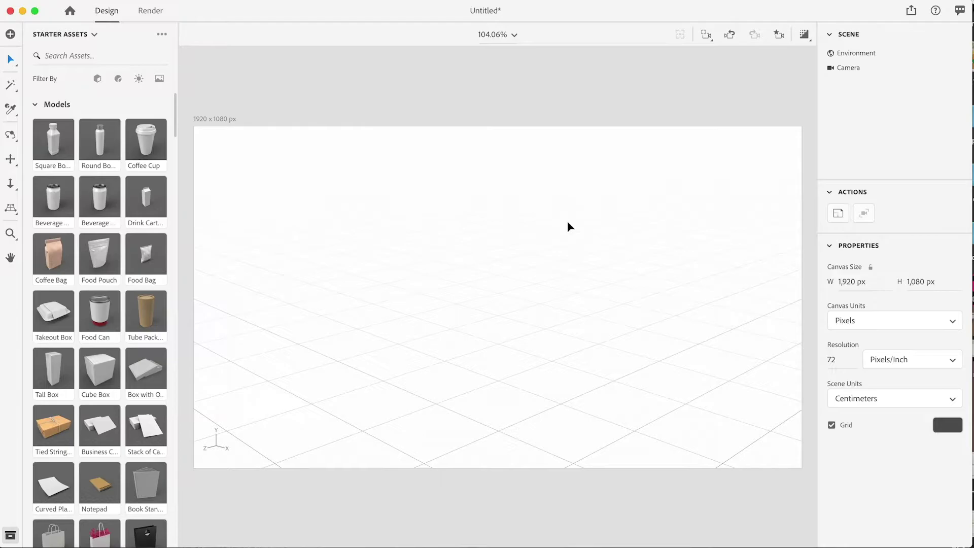
# - Place a Beverage Can starter model in the scene, framed in the view, and delete it
pyautogui.scroll(-10, 116, 294)
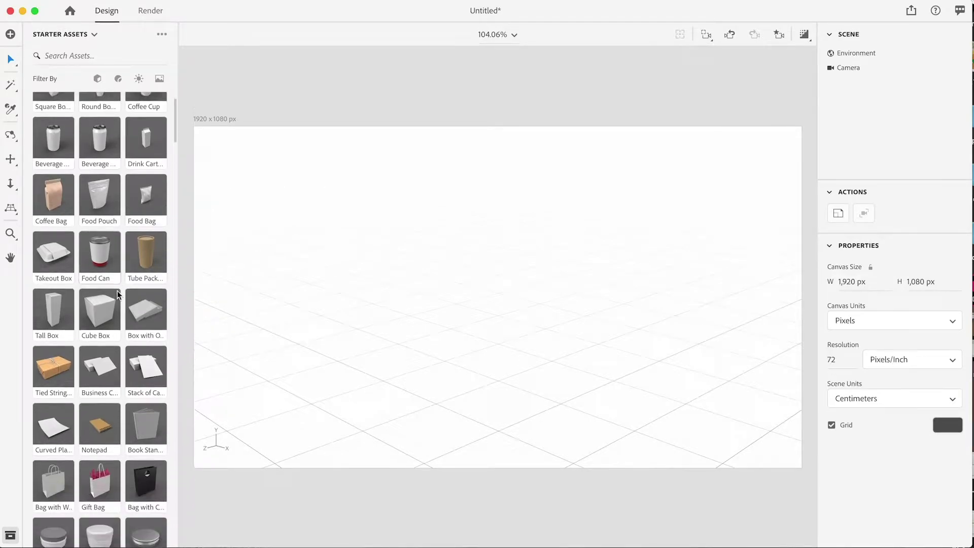
pyautogui.scroll(10, 117, 290)
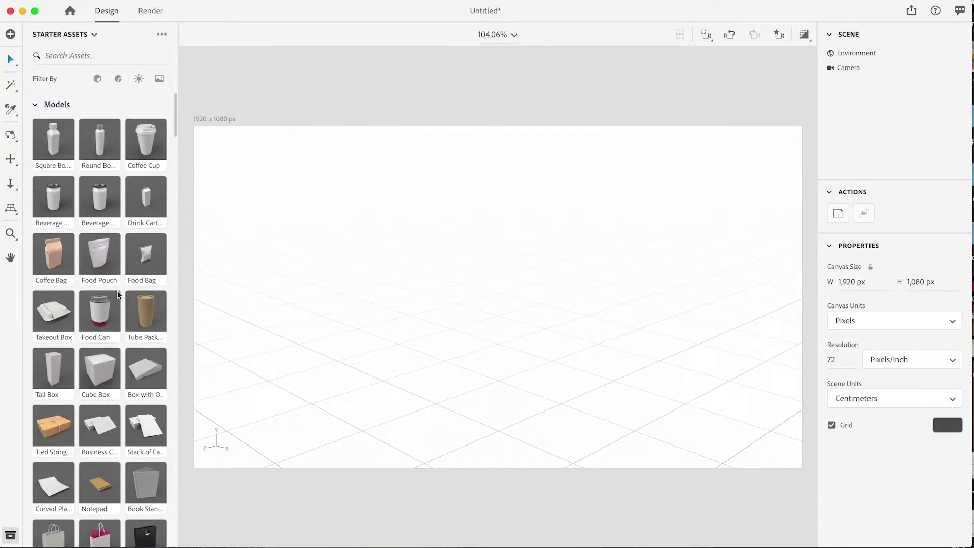
pyautogui.moveTo(104, 200); pyautogui.dragTo(446, 263)
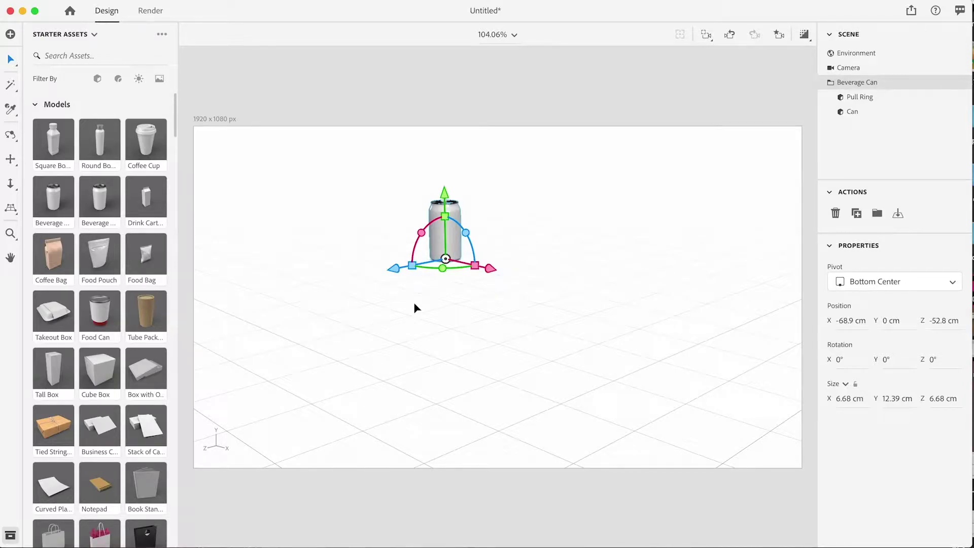
pyautogui.press('f')
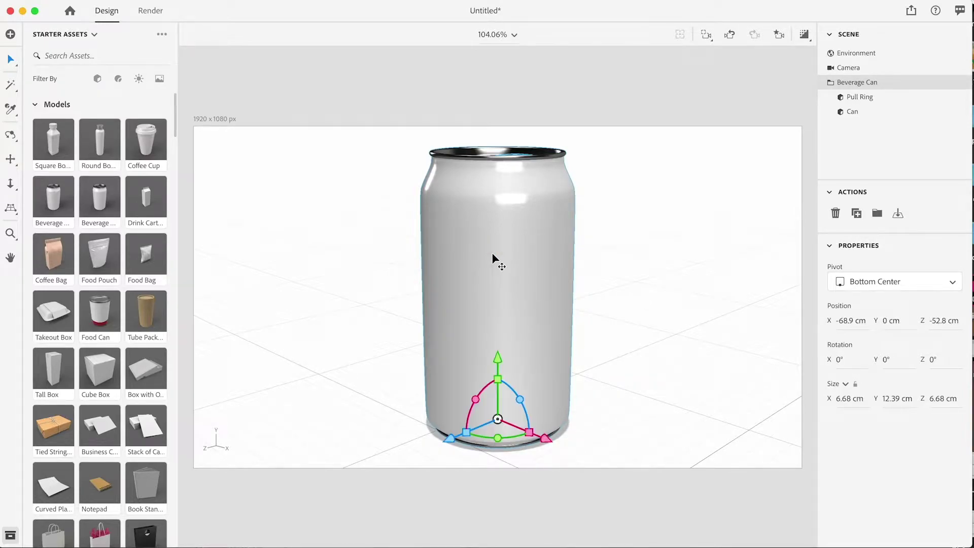
pyautogui.press('Delete')
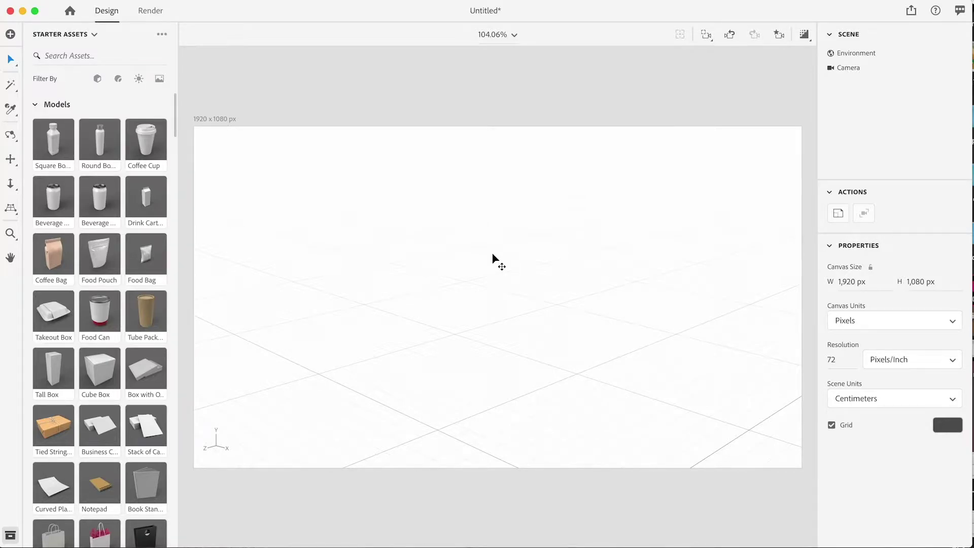
# - Import the model file Spray bottle v2.obj from the amber shapoo folder into the scene
pyautogui.press('super+i')
pyautogui.click(394, 133)
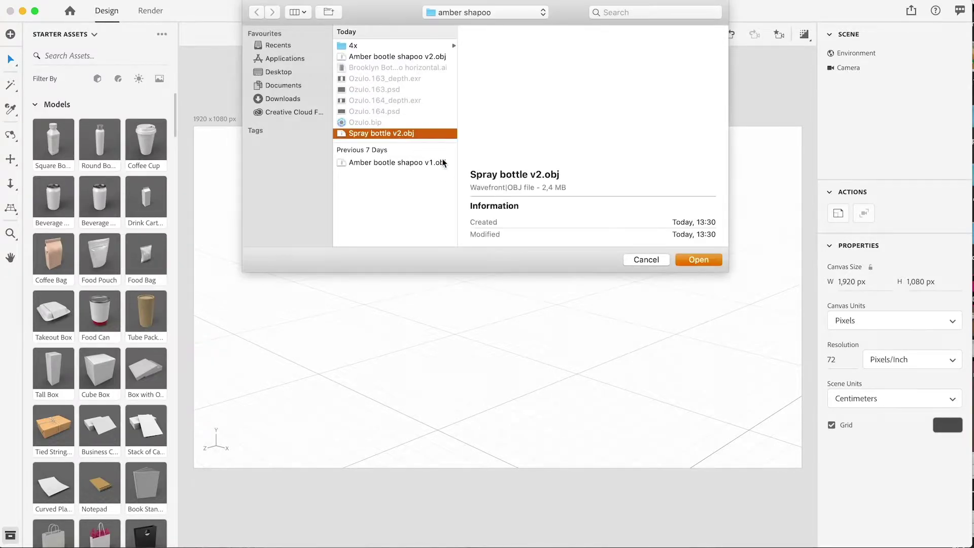
pyautogui.click(696, 261)
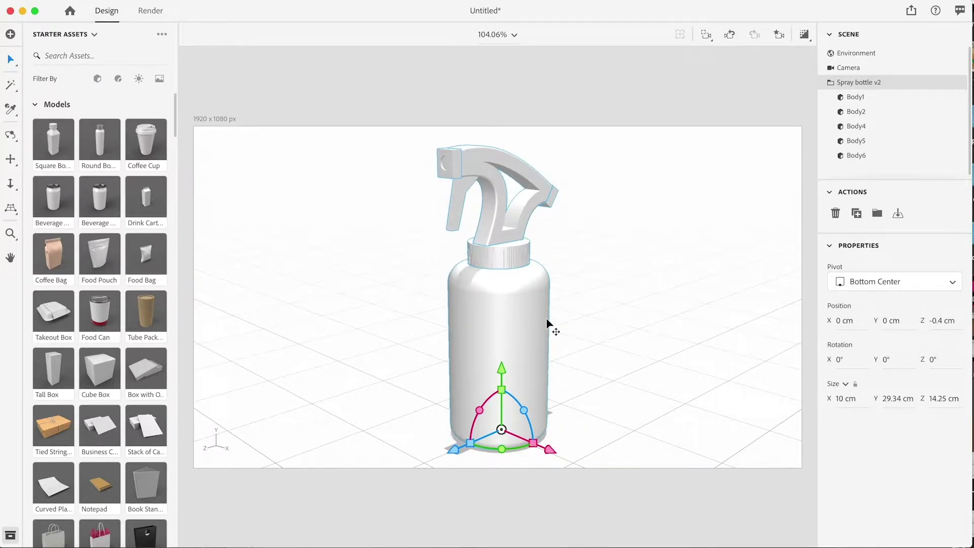
pyautogui.click(596, 295)
pyautogui.click(516, 329)
pyautogui.click(605, 274)
pyautogui.click(506, 329)
pyautogui.click(610, 315)
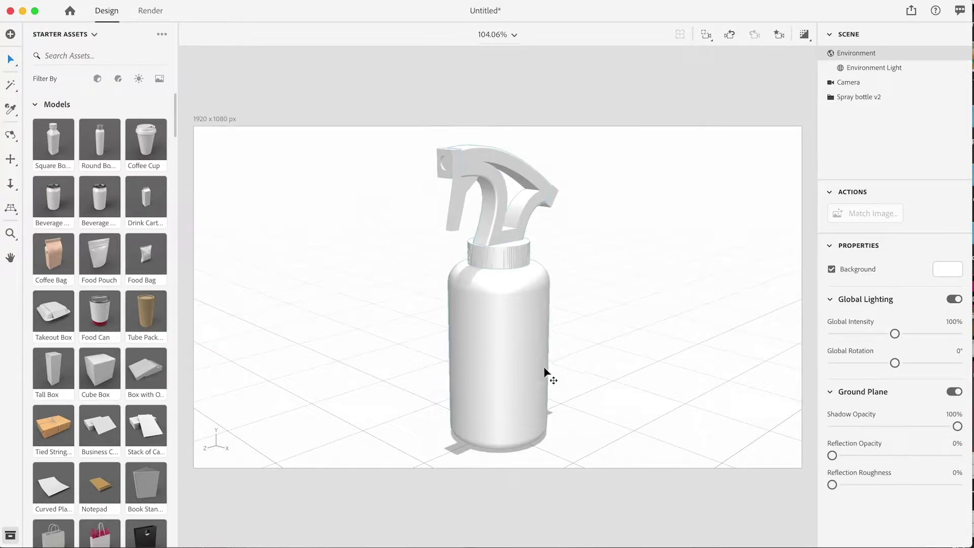
# - Try moving the spray bottle freehand across the scene and undo the move
pyautogui.click(515, 365)
pyautogui.moveTo(516, 365); pyautogui.dragTo(488, 359)
pyautogui.press('super+z')
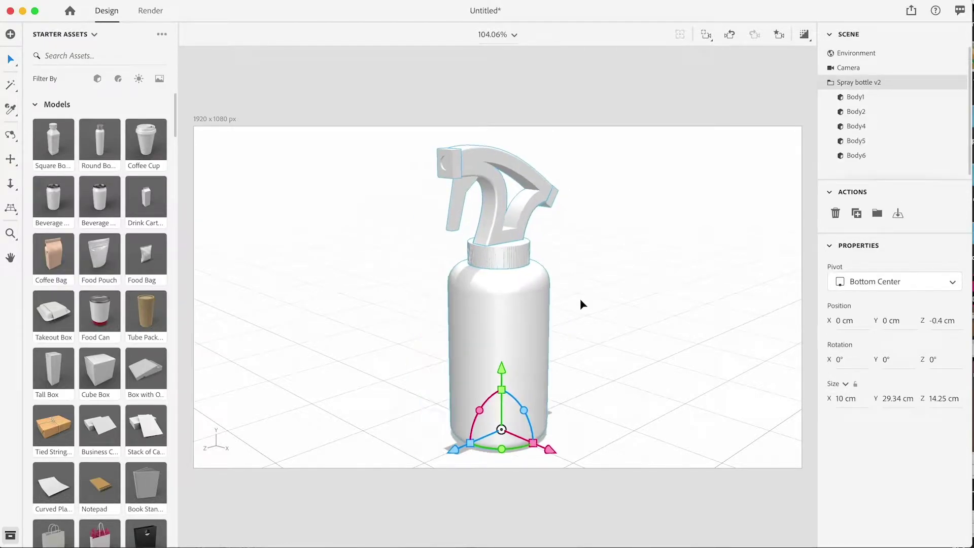
# - Deselect the spray bottle and adjust the camera's zoom and pan so the whole bottle sits near the canvas centre
pyautogui.click(620, 272)
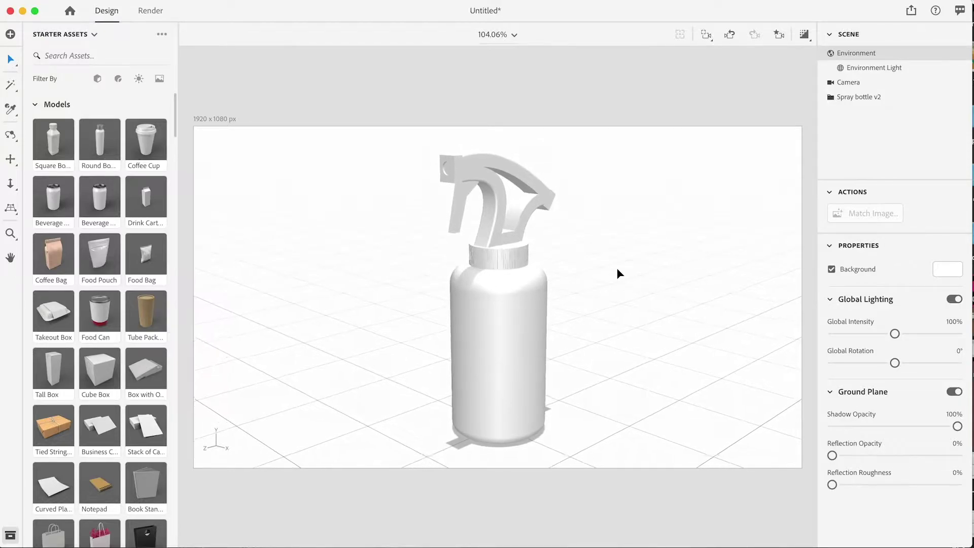
pyautogui.scroll(5, 620, 274)
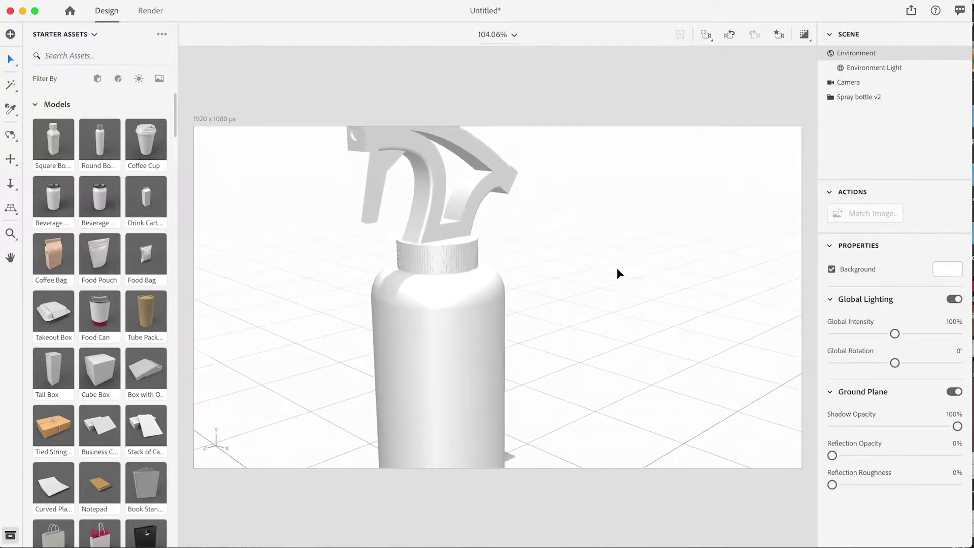
pyautogui.scroll(-3, 619, 273)
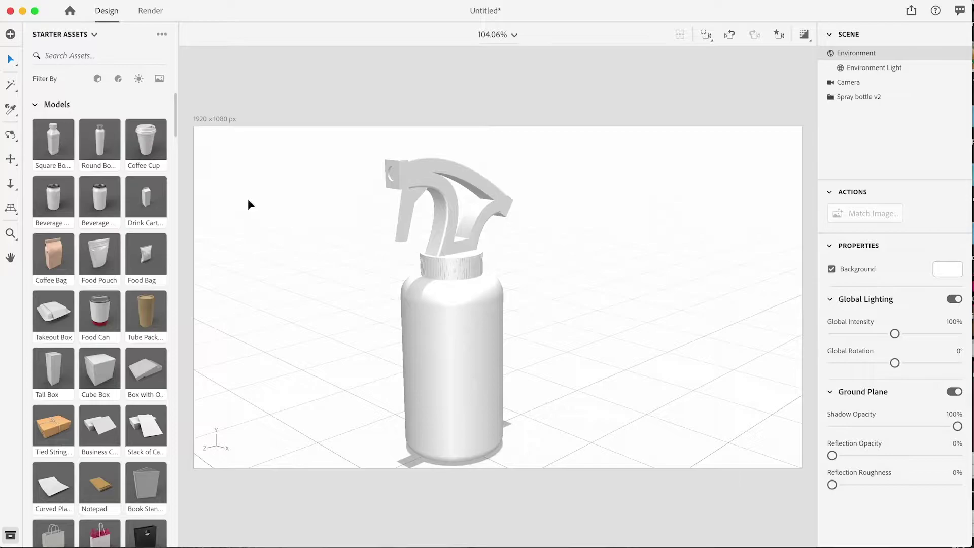
pyautogui.click(10, 159)
pyautogui.moveTo(394, 367); pyautogui.dragTo(434, 363)
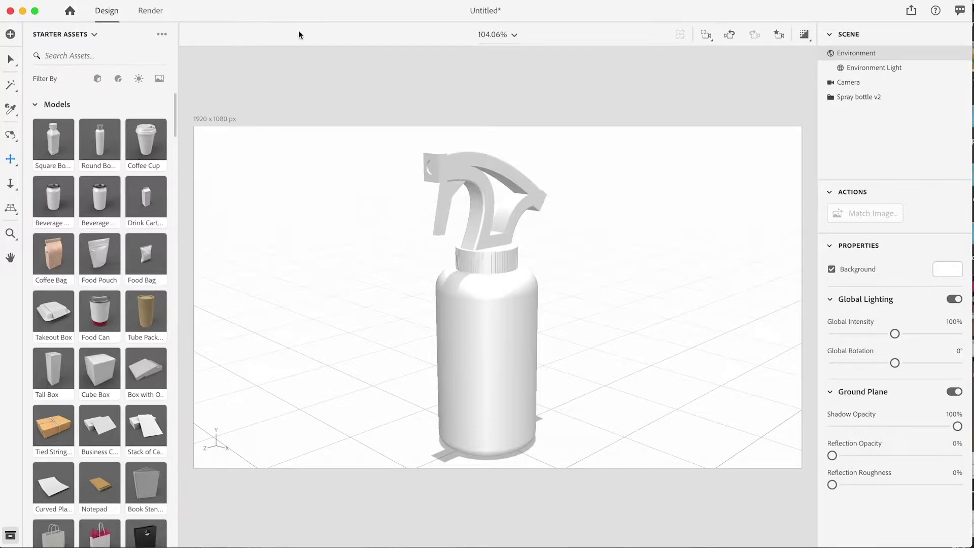
# - Examine the home screen's learning tutorials and recent files, and return to the design workspace
pyautogui.click(69, 10)
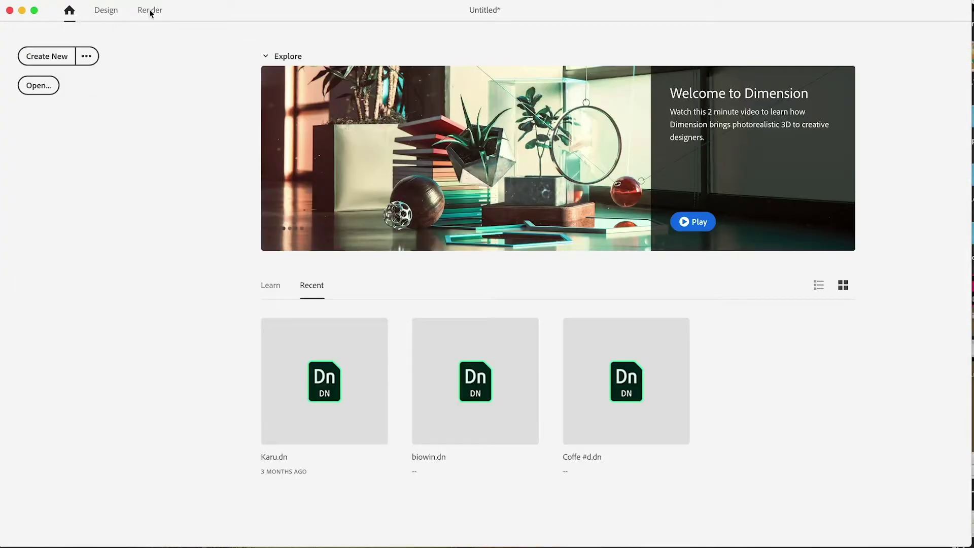
pyautogui.click(104, 12)
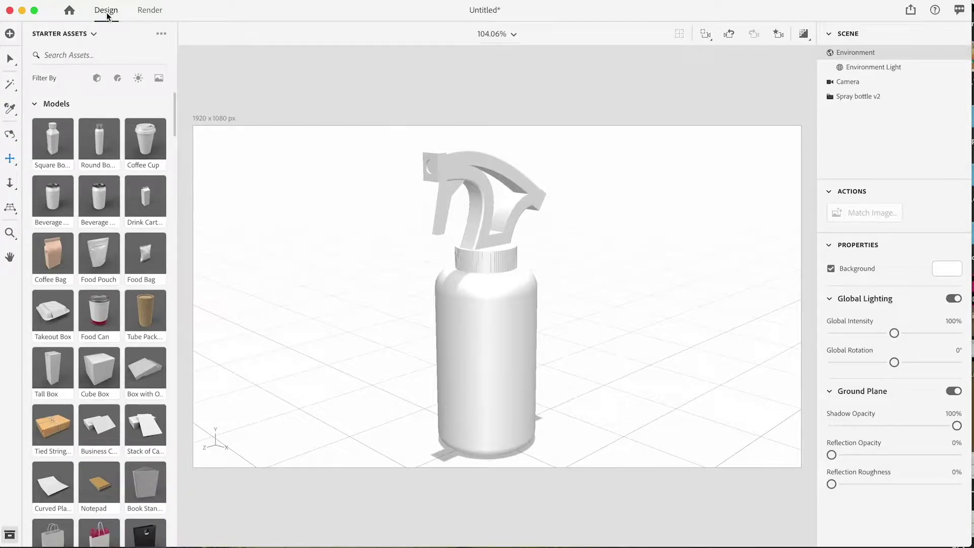
pyautogui.click(76, 12)
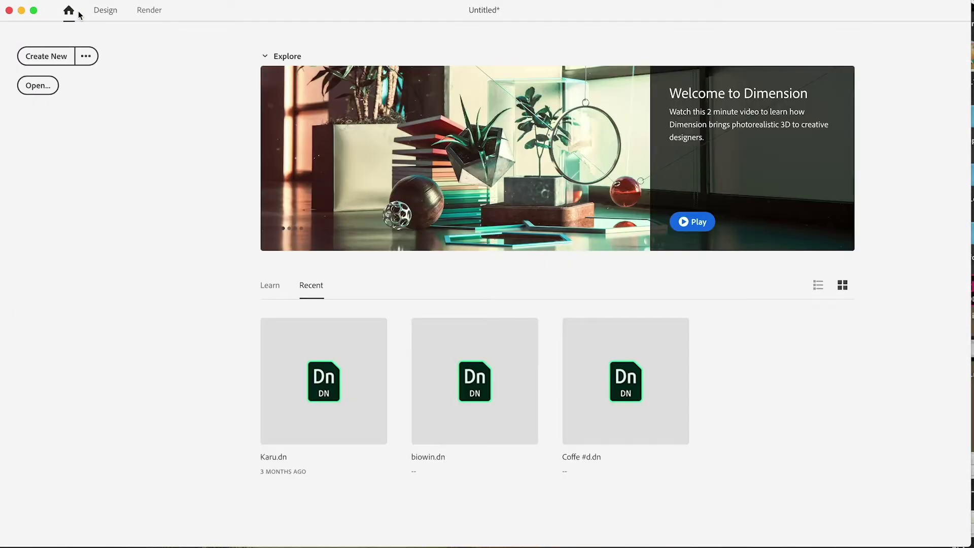
pyautogui.click(268, 285)
pyautogui.scroll(-5, 388, 361)
pyautogui.scroll(5, 388, 361)
pyautogui.scroll(-7, 388, 361)
pyautogui.scroll(2, 387, 357)
pyautogui.scroll(-5, 387, 357)
pyautogui.scroll(3, 386, 357)
pyautogui.scroll(-4, 387, 357)
pyautogui.scroll(-4, 386, 357)
pyautogui.scroll(8, 387, 357)
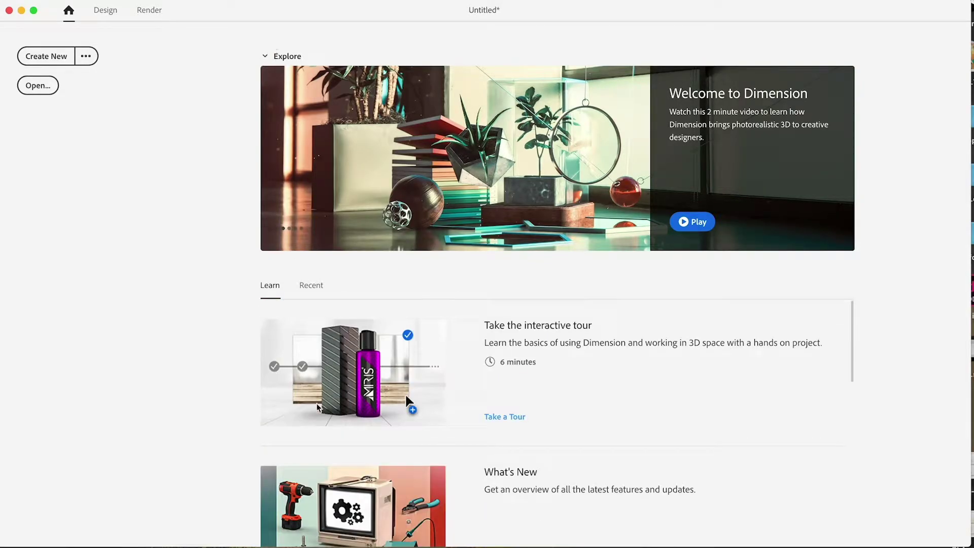
pyautogui.click(313, 292)
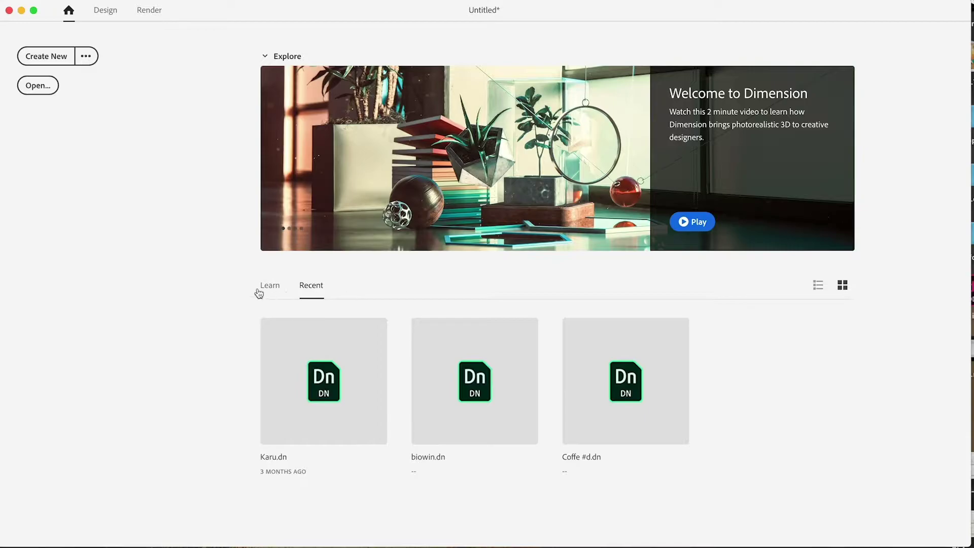
pyautogui.click(270, 288)
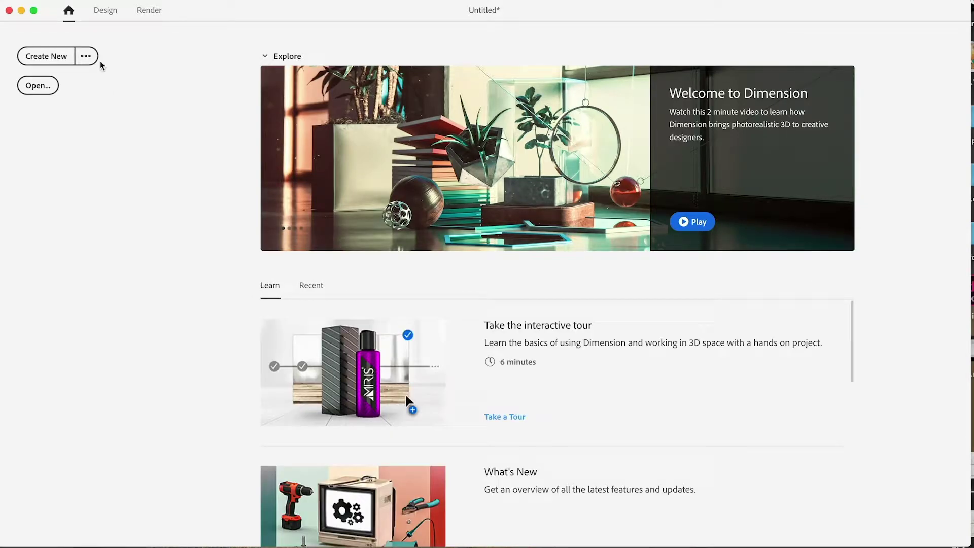
pyautogui.click(108, 13)
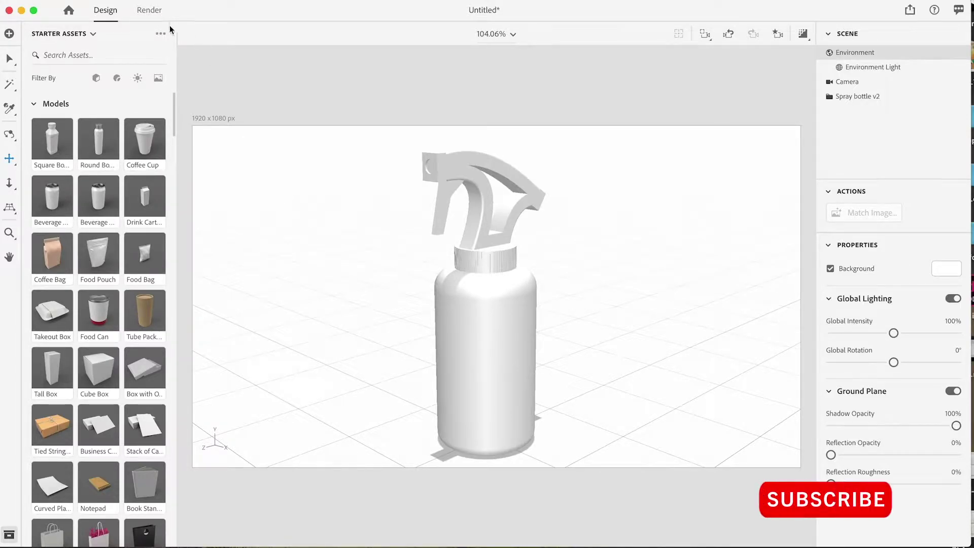
# - View the render workspace and its export settings, and return to the design workspace
pyautogui.click(102, 0)
pyautogui.click(234, 78)
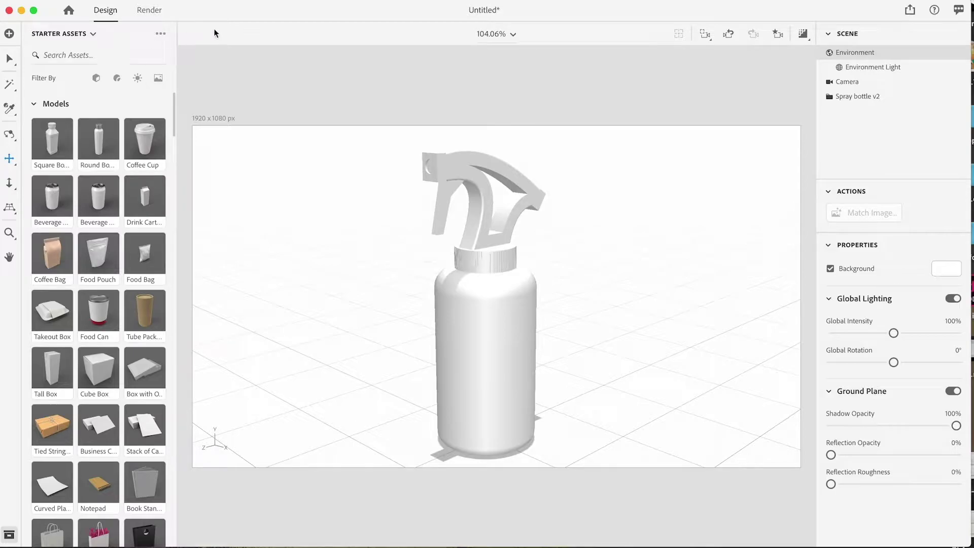
pyautogui.click(150, 12)
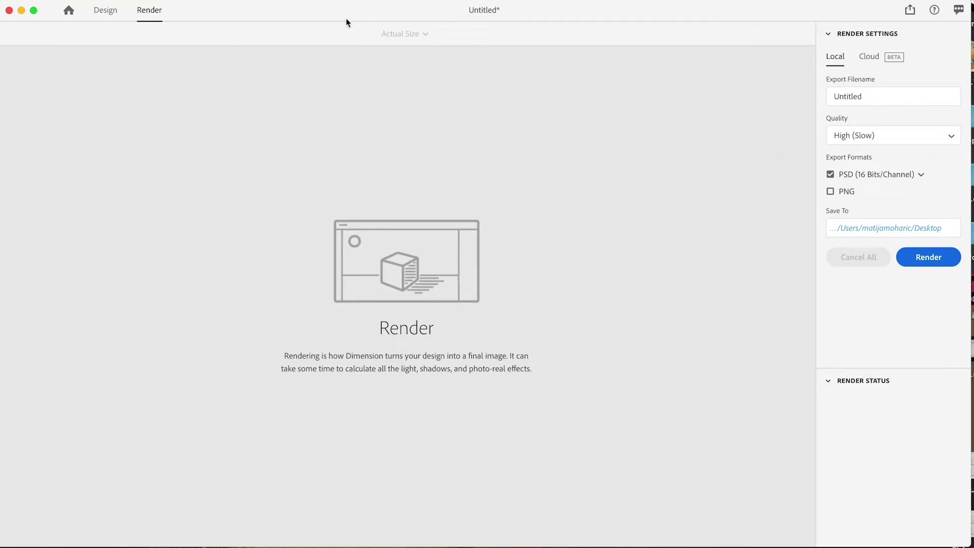
pyautogui.click(112, 13)
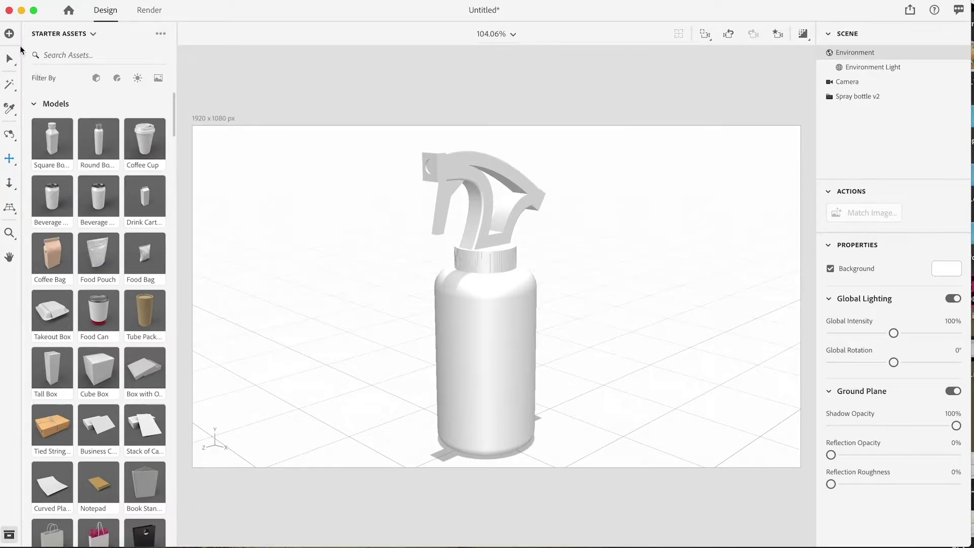
# - Look through the Select, Move and Rotate tools and activate the Scale tool
pyautogui.click(10, 59)
pyautogui.click(12, 61)
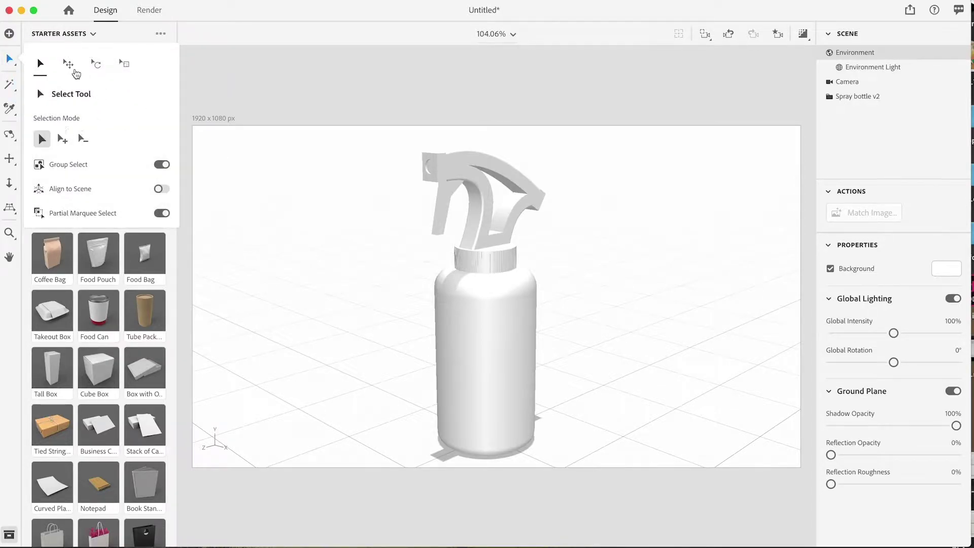
pyautogui.click(70, 66)
pyautogui.click(97, 69)
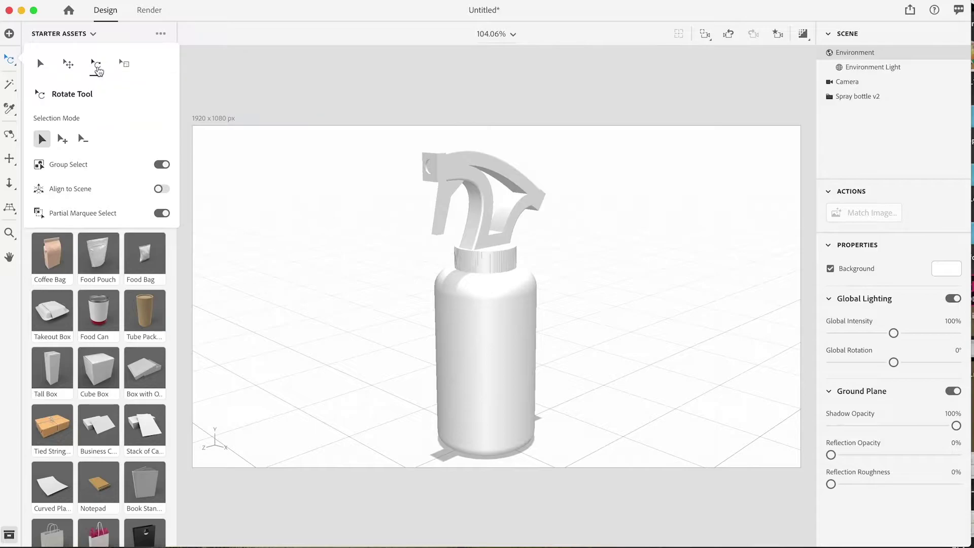
pyautogui.click(125, 65)
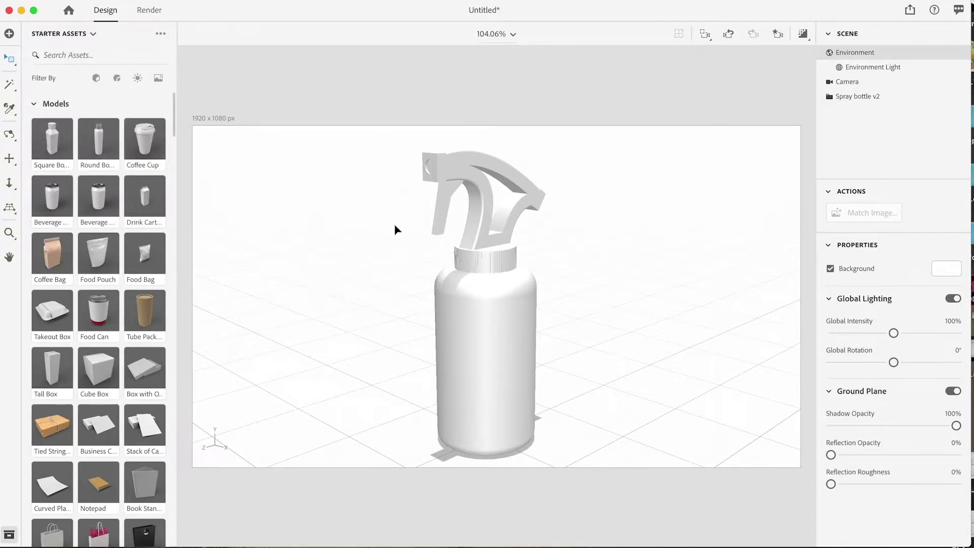
# - Try scaling the spray bottle along X and Y to about 9.13 by 26.77 cm, and restore its original size
pyautogui.click(512, 327)
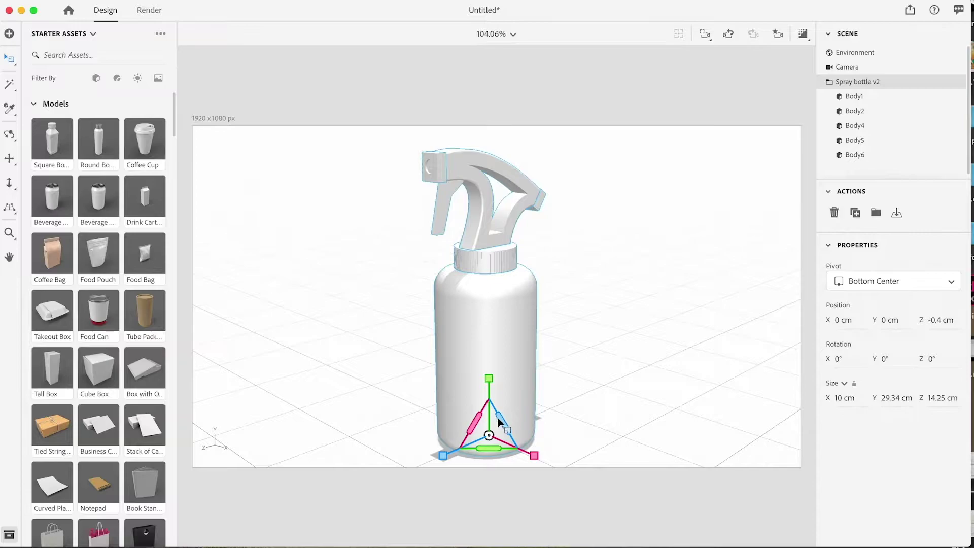
pyautogui.moveTo(503, 423)
pyautogui.mouseDown()
pyautogui.moveTo(496, 414)
pyautogui.moveTo(500, 421)
pyautogui.mouseUp()
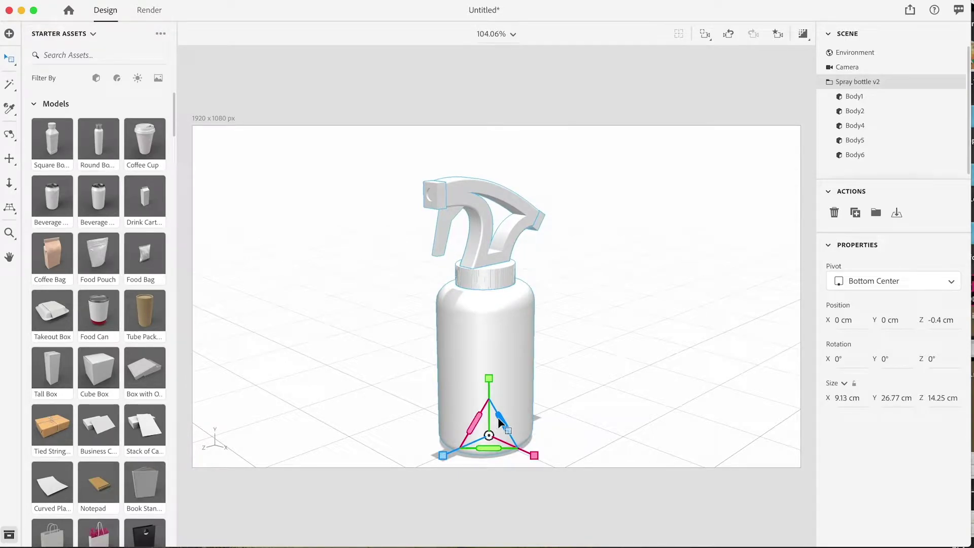
pyautogui.moveTo(499, 418); pyautogui.dragTo(501, 422)
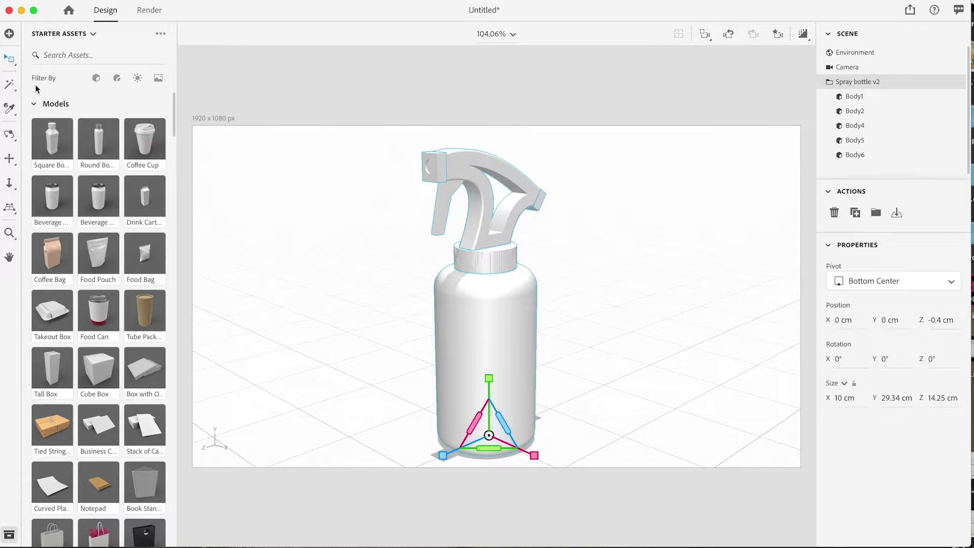
# - Use the Select tool to try rotating the spray bottle about Z and moving it along Z, undoing both changes
pyautogui.click(10, 62)
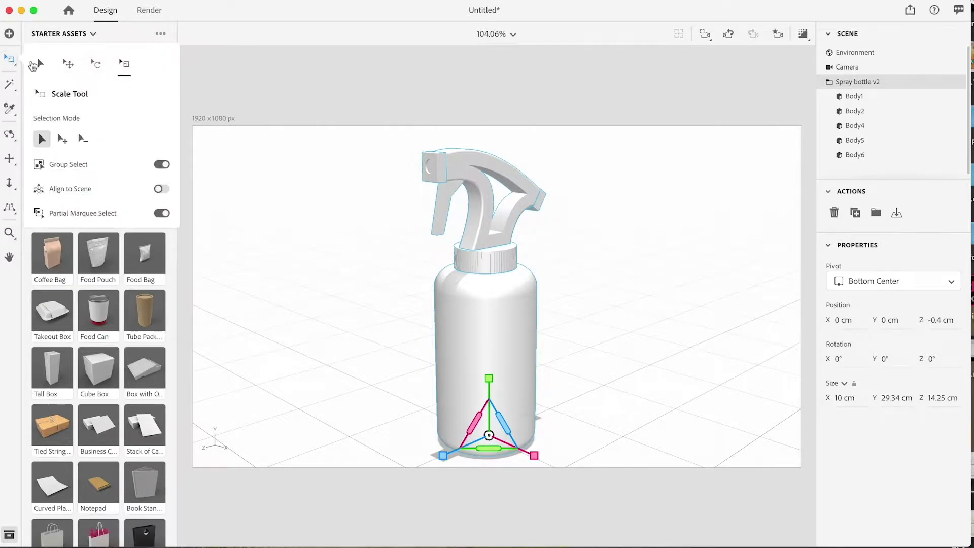
pyautogui.click(42, 65)
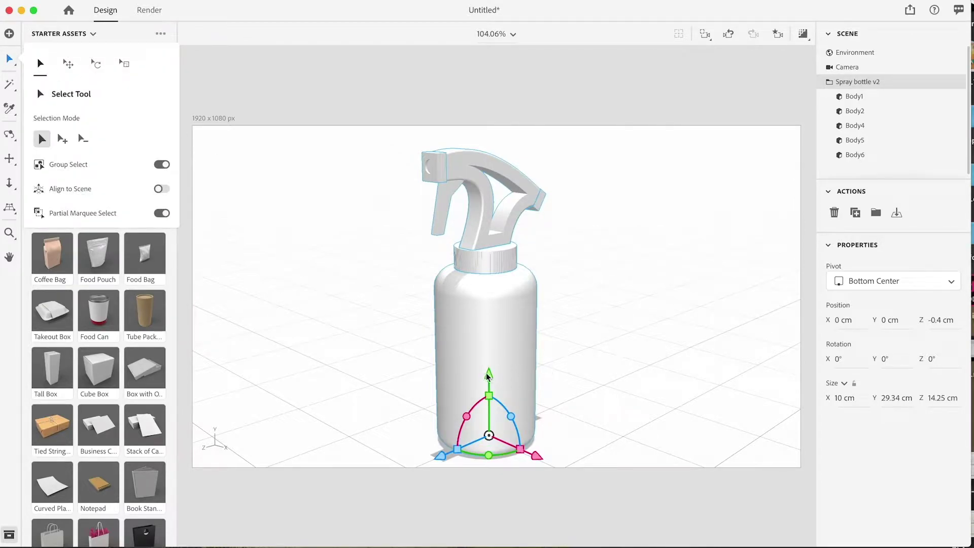
pyautogui.moveTo(511, 416); pyautogui.dragTo(515, 446)
pyautogui.press('super+z')
pyautogui.moveTo(454, 457); pyautogui.dragTo(413, 485)
pyautogui.press('super+z')
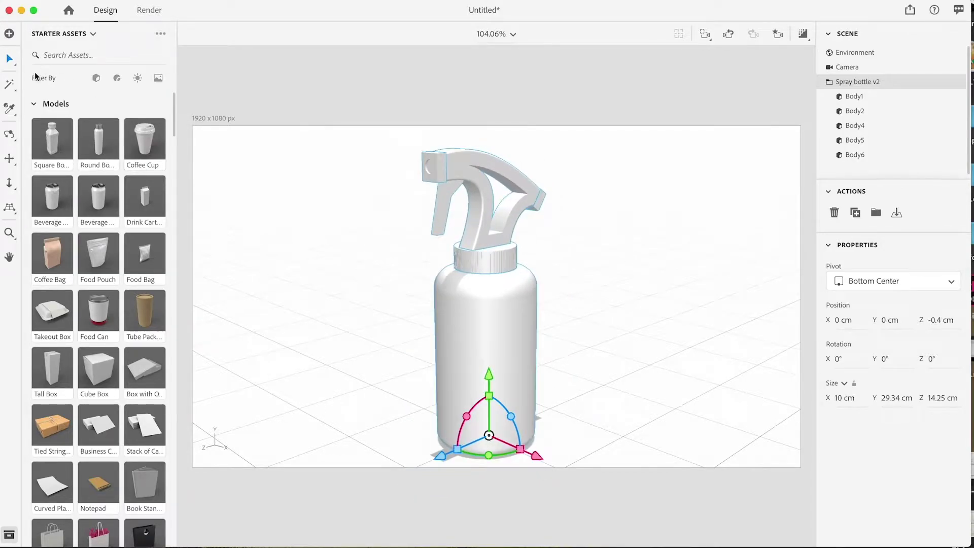
# - Try moving the spray bottle within the XY plane using the Move tool, and undo the move
pyautogui.click(10, 65)
pyautogui.click(65, 65)
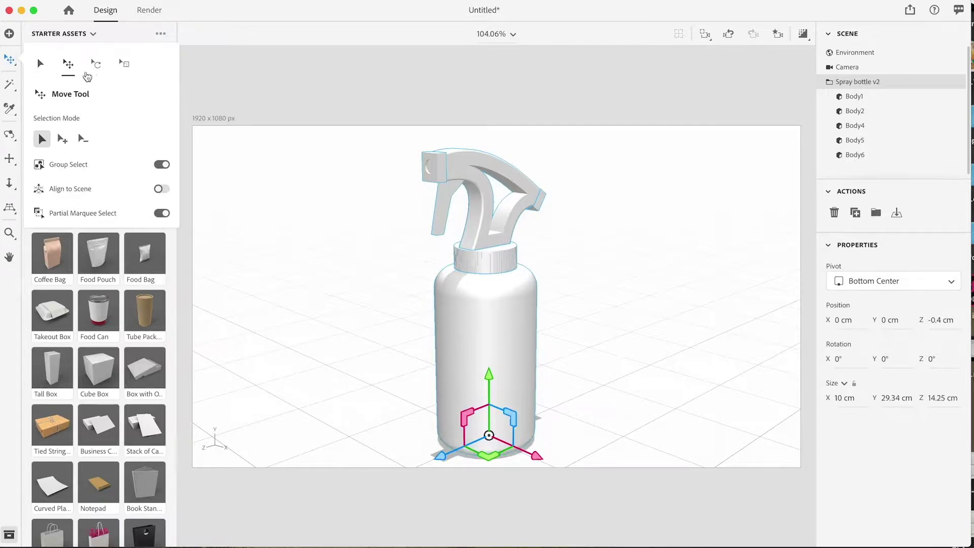
pyautogui.moveTo(530, 410); pyautogui.dragTo(550, 391)
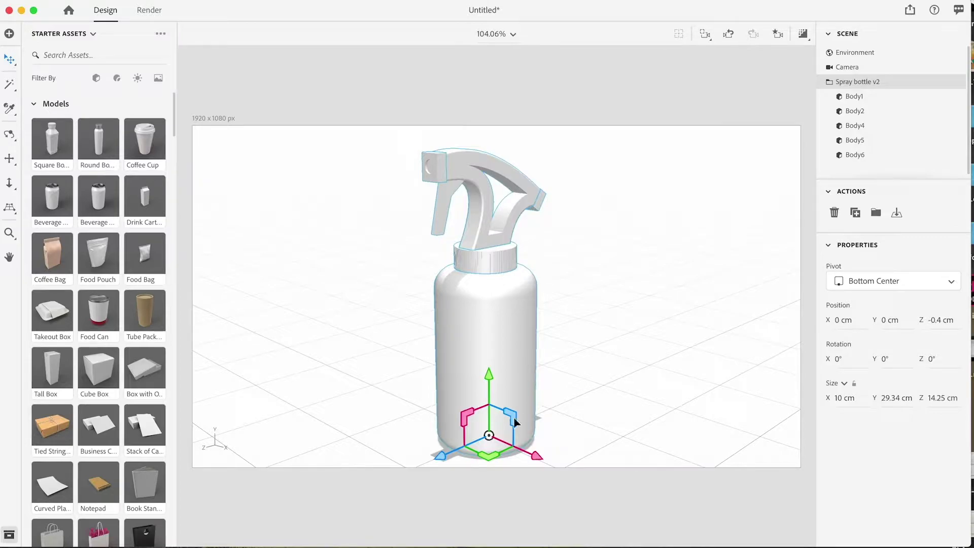
pyautogui.moveTo(538, 406); pyautogui.dragTo(538, 406)
pyautogui.press('super+z')
# - Try rotating the spray bottle about the Y axis using the Rotate tool, and undo the rotation
pyautogui.click(14, 60)
pyautogui.click(96, 64)
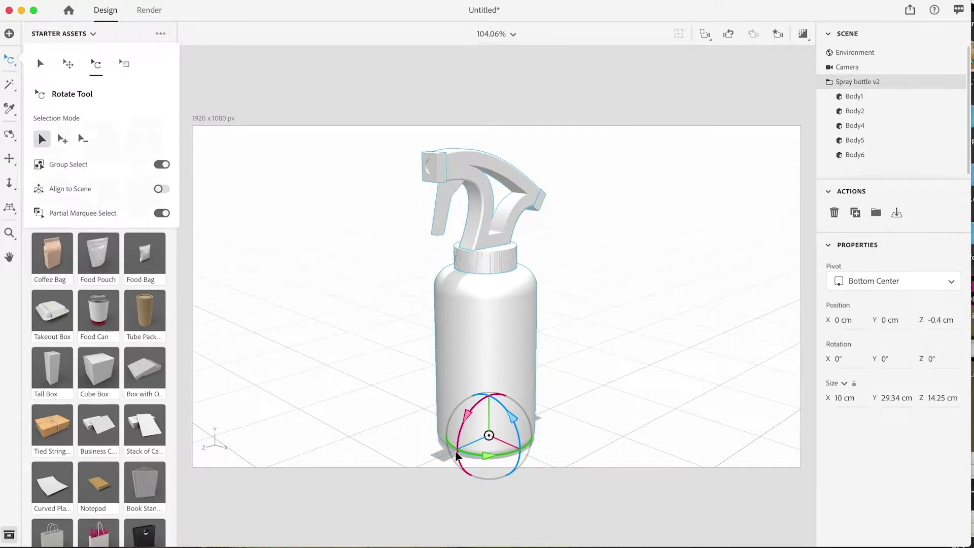
pyautogui.click(487, 448)
pyautogui.moveTo(488, 456)
pyautogui.mouseDown()
pyautogui.moveTo(511, 453)
pyautogui.moveTo(469, 462)
pyautogui.mouseUp()
pyautogui.press('super+z')
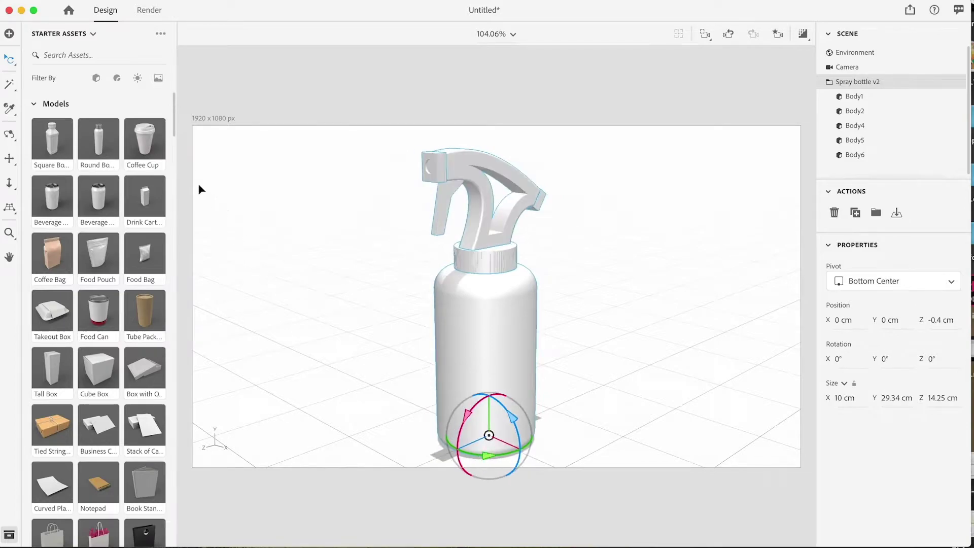
# - Select the collar (Body2) below the trigger head using the Magic Wand, clearing and repeating the selection
pyautogui.click(8, 61)
pyautogui.press('v')
pyautogui.click(10, 87)
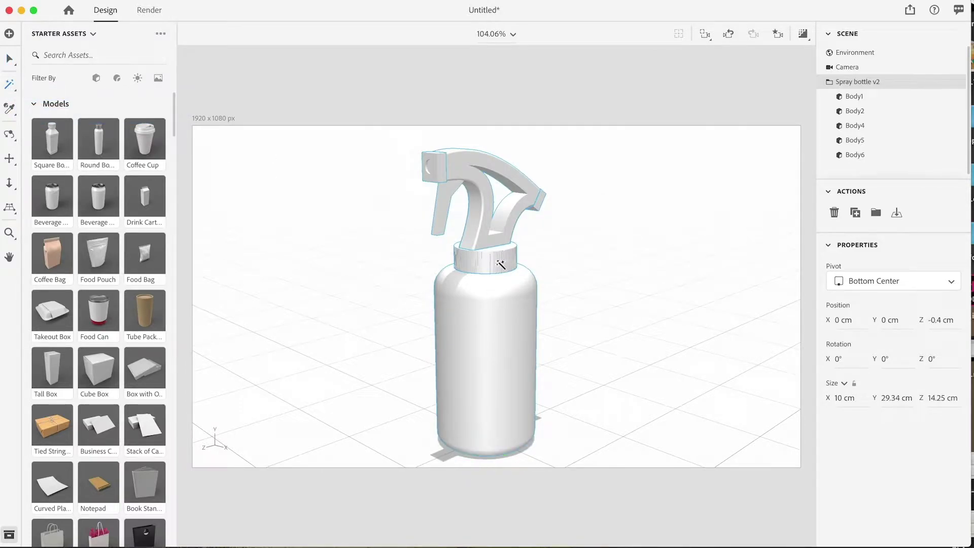
pyautogui.click(501, 265)
pyautogui.click(553, 238)
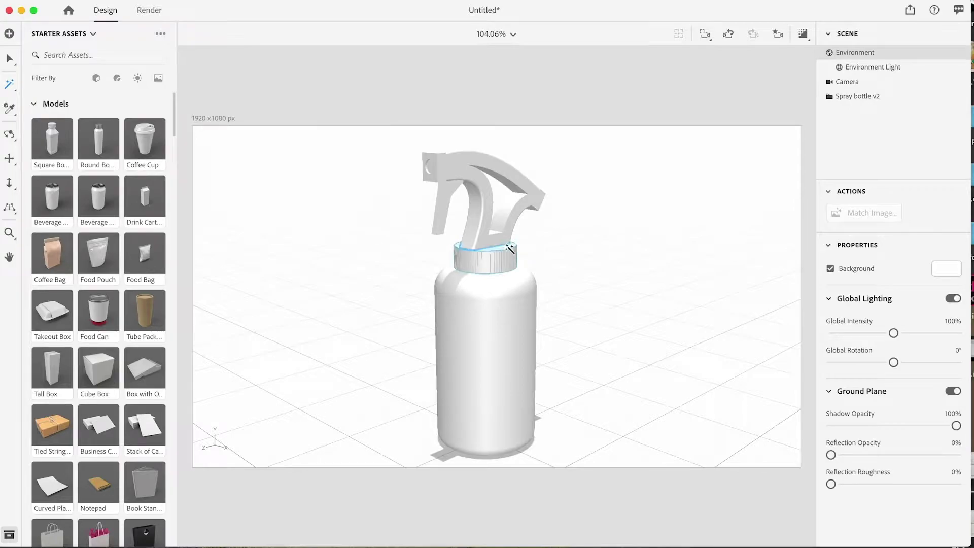
pyautogui.click(509, 248)
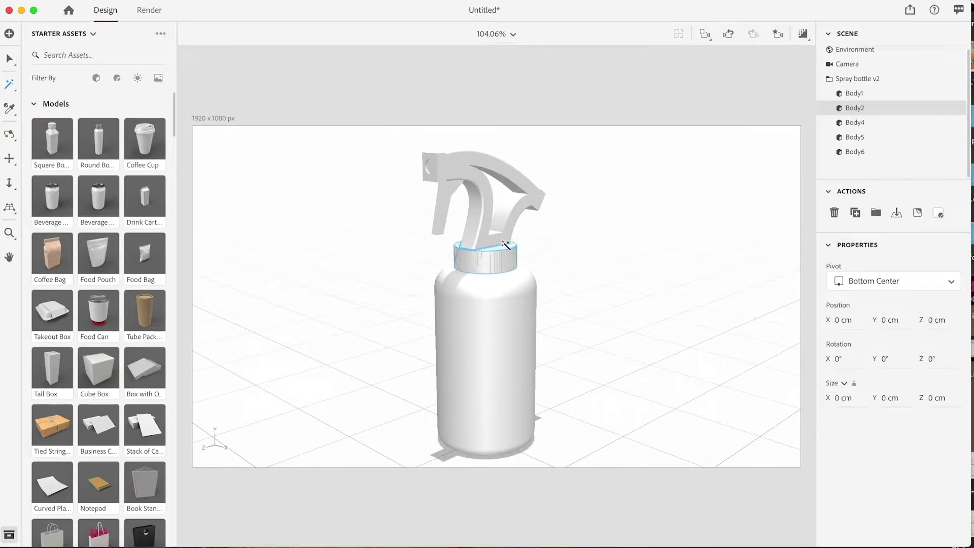
pyautogui.click(554, 236)
pyautogui.click(506, 251)
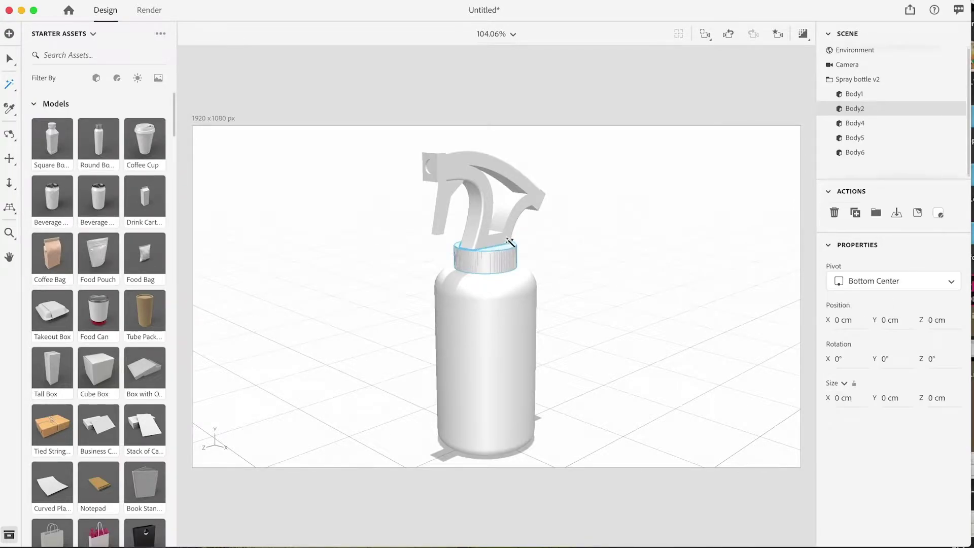
# - Magic-wand the inner curved face of the trigger head, try applying a starter material to it, and undo the material
pyautogui.click(489, 204)
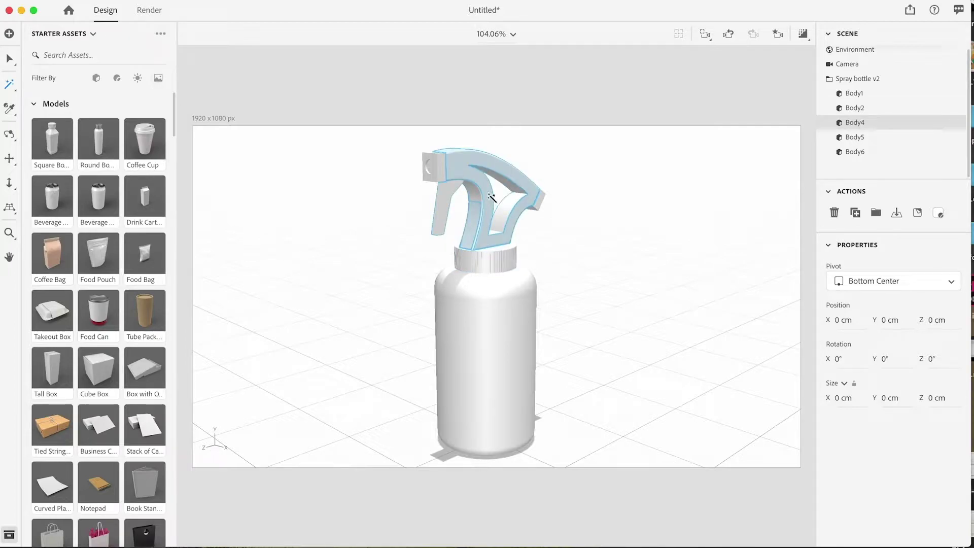
pyautogui.click(507, 212)
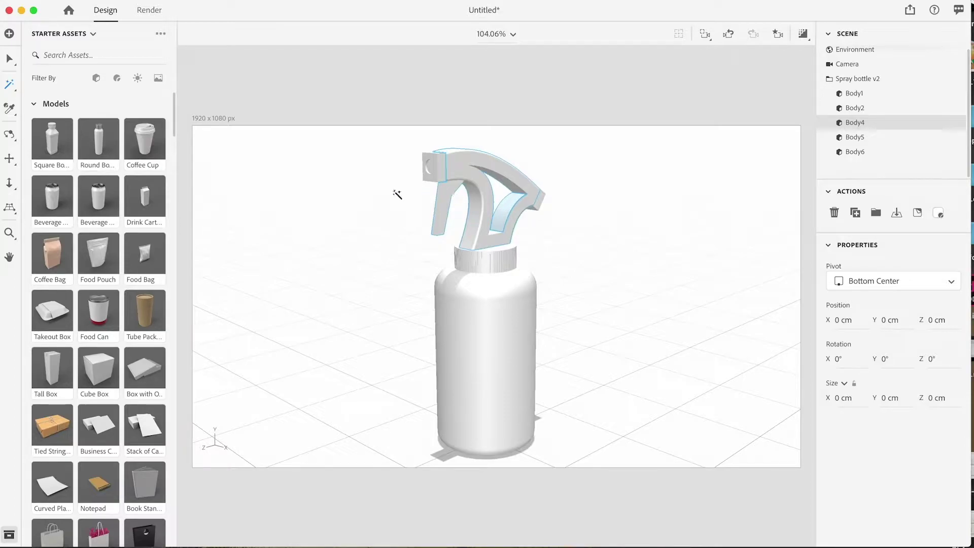
pyautogui.click(117, 77)
pyautogui.moveTo(53, 217)
pyautogui.mouseDown()
pyautogui.moveTo(51, 198)
pyautogui.moveTo(515, 225)
pyautogui.moveTo(513, 206)
pyautogui.mouseUp()
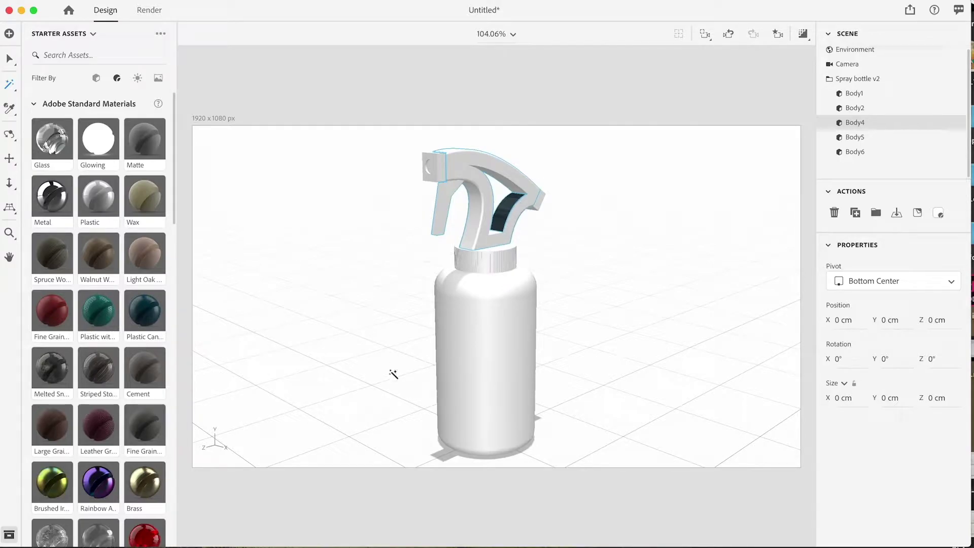
pyautogui.hotkey('ctrl', 'z')
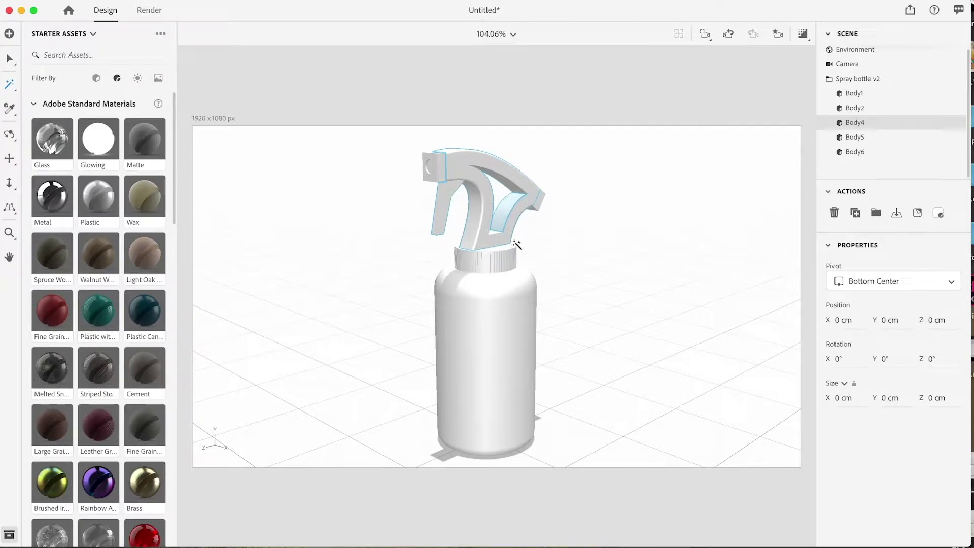
# - Set the Magic Wand selection size to Large with Select Similar on, and reselect the trigger head's inner curved face
pyautogui.click(10, 87)
pyautogui.moveTo(11, 84)
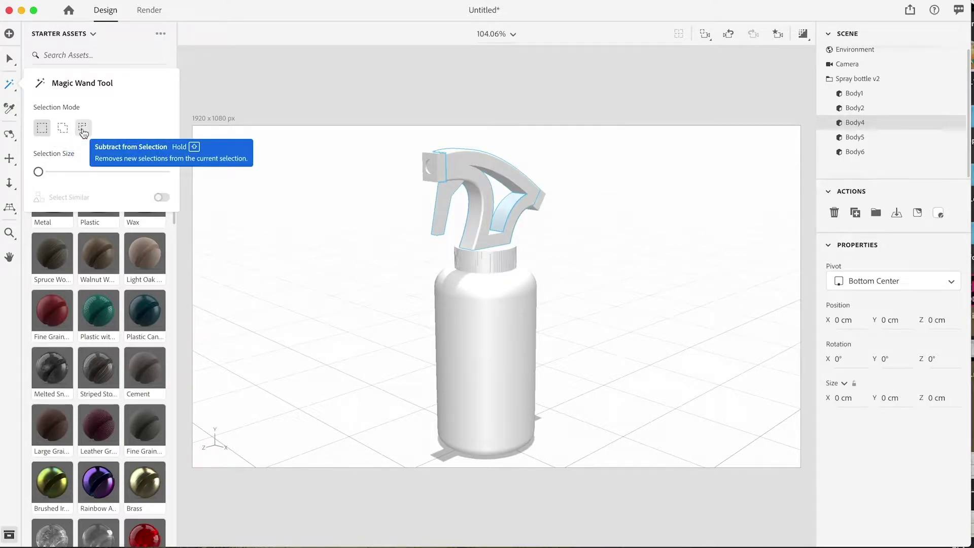
pyautogui.moveTo(39, 172); pyautogui.dragTo(87, 171)
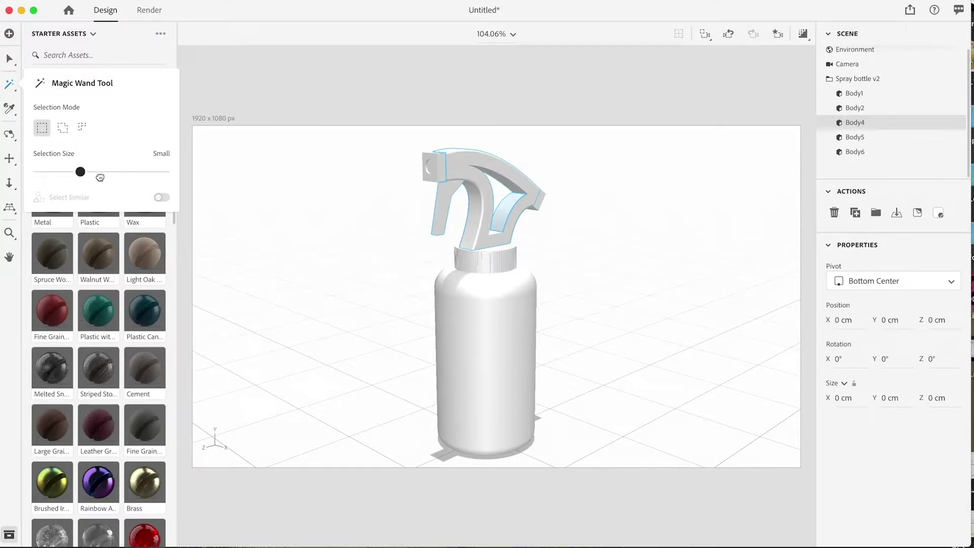
pyautogui.moveTo(82, 172); pyautogui.dragTo(167, 172)
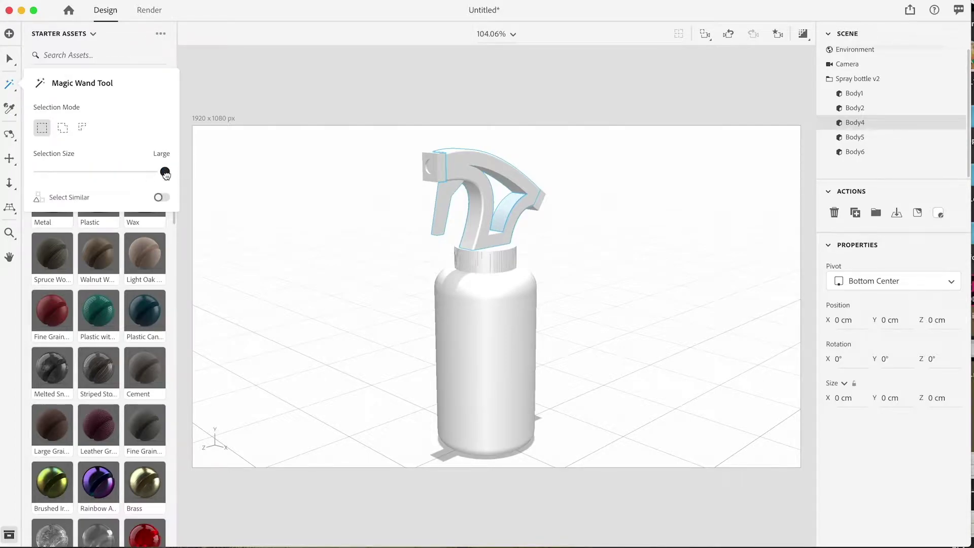
pyautogui.click(162, 197)
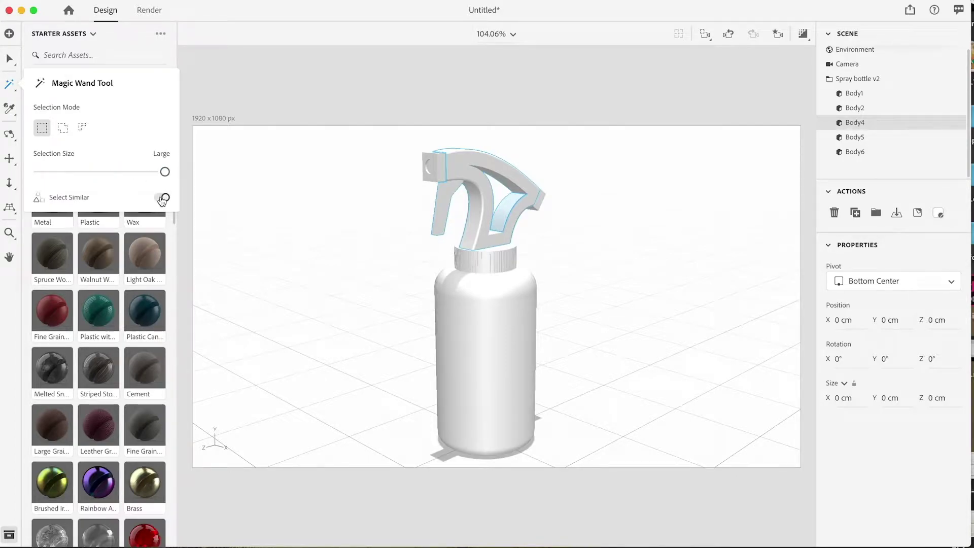
pyautogui.click(507, 206)
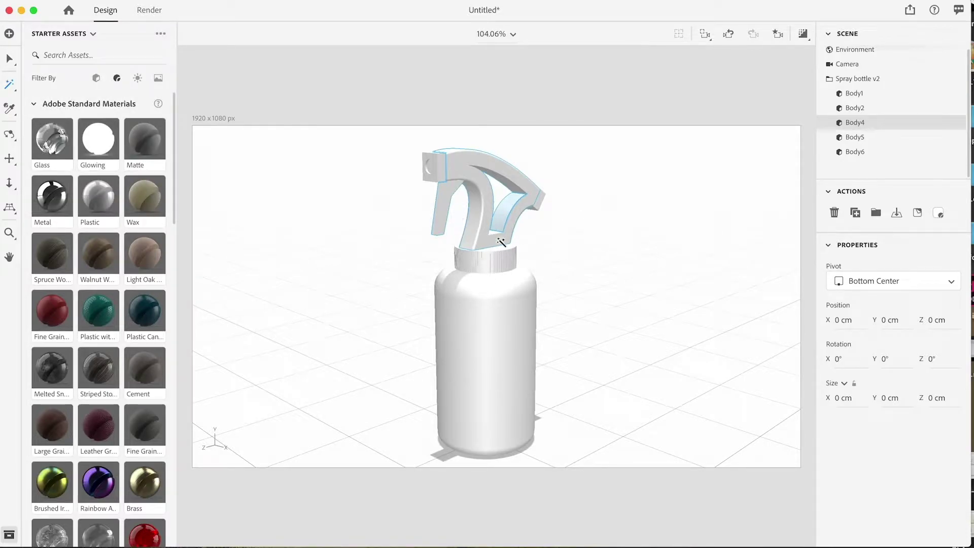
pyautogui.click(559, 265)
pyautogui.click(511, 217)
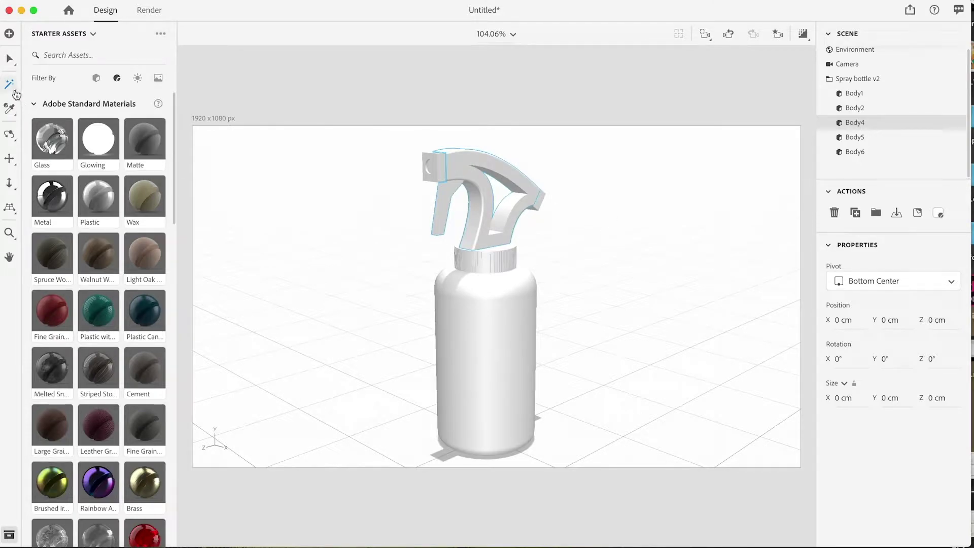
# - Apply the Walnut Wood material to the collar and sample it with the Sampler Tool
pyautogui.click(10, 108)
pyautogui.moveTo(111, 252); pyautogui.dragTo(347, 276)
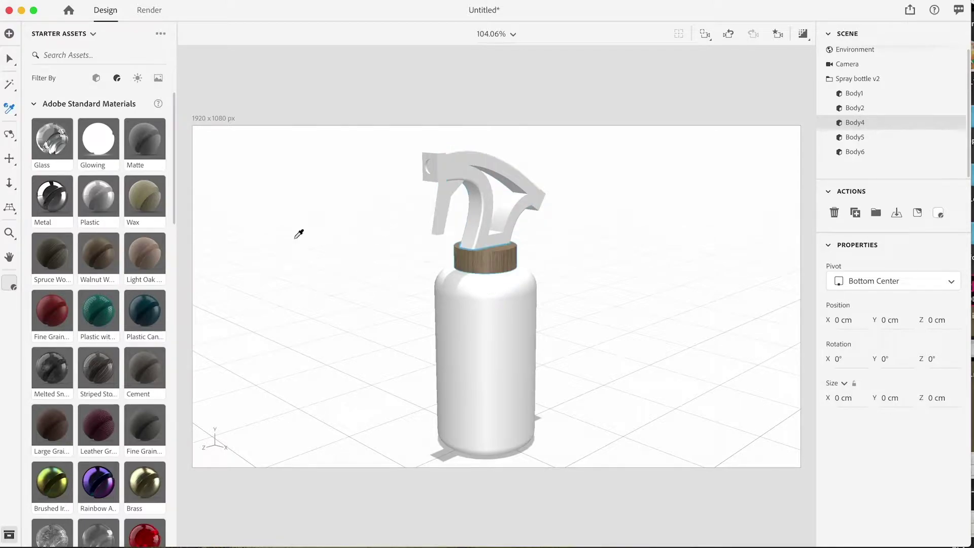
pyautogui.click(476, 269)
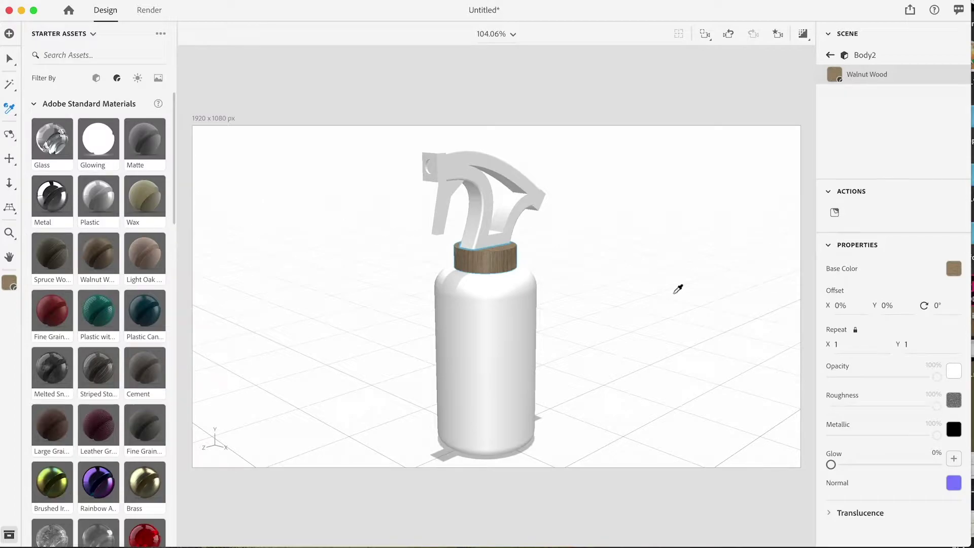
# - Switch the Sampler Tool to its apply mode, try filling the bottle body with the sampled Walnut Wood, and undo it
pyautogui.click(14, 109)
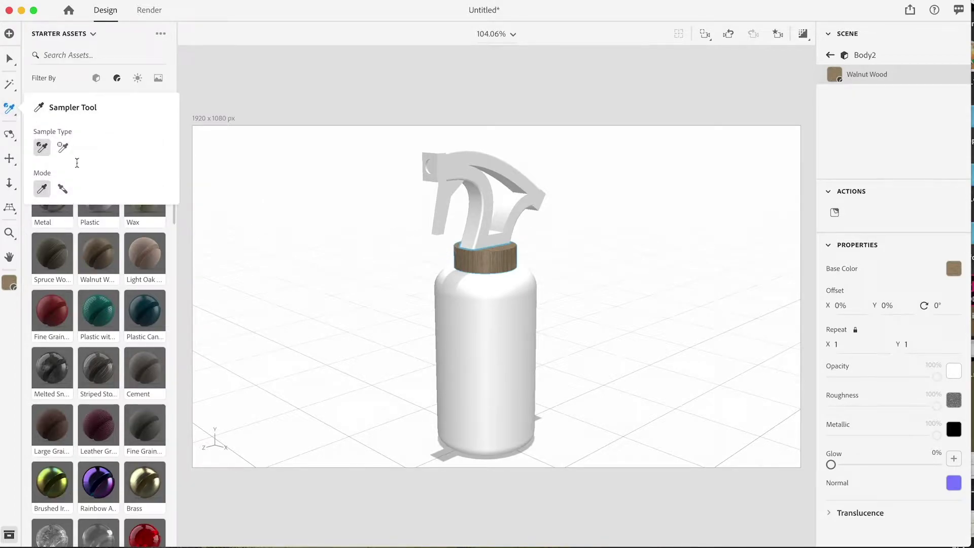
pyautogui.click(63, 189)
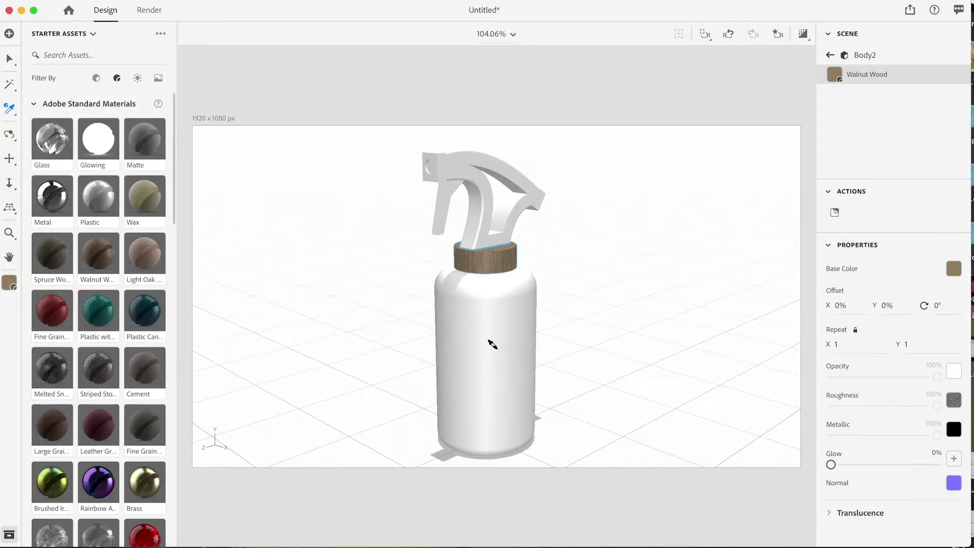
pyautogui.click(482, 335)
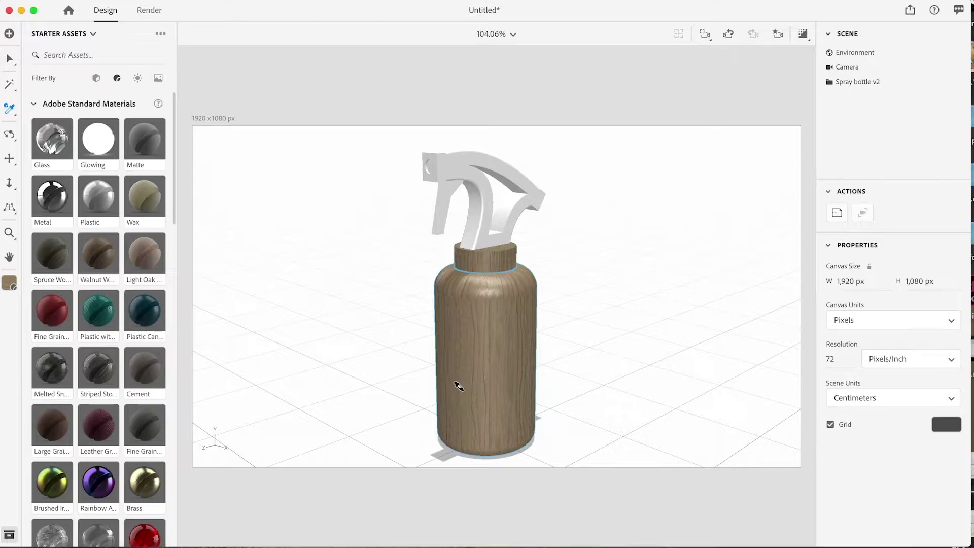
pyautogui.press('super+z')
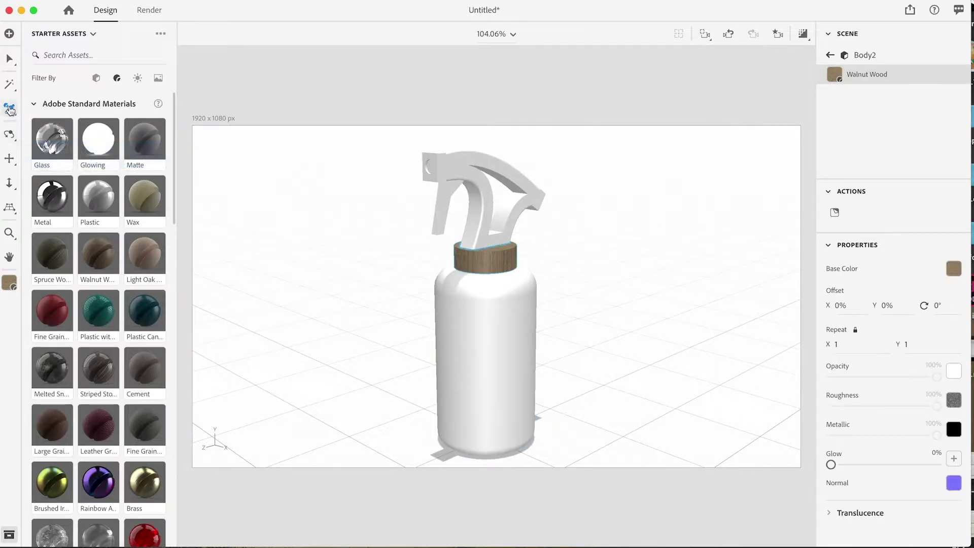
# - Orbit the camera around to the spray bottle's narrow side, and pan the bottle up and to the left of the canvas
pyautogui.moveTo(19, 109)
pyautogui.click(9, 134)
pyautogui.moveTo(590, 359)
pyautogui.mouseDown()
pyautogui.moveTo(545, 364)
pyautogui.moveTo(565, 372)
pyautogui.moveTo(685, 344)
pyautogui.moveTo(318, 355)
pyautogui.moveTo(646, 376)
pyautogui.moveTo(459, 364)
pyautogui.moveTo(637, 363)
pyautogui.moveTo(322, 375)
pyautogui.moveTo(574, 374)
pyautogui.moveTo(516, 381)
pyautogui.moveTo(403, 359)
pyautogui.moveTo(497, 392)
pyautogui.mouseUp()
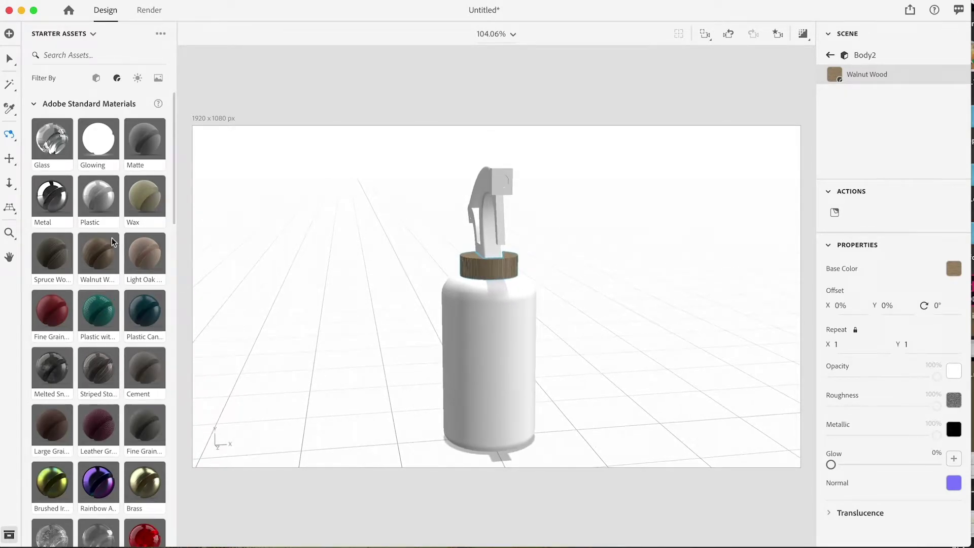
pyautogui.click(9, 159)
pyautogui.moveTo(485, 356); pyautogui.dragTo(455, 310)
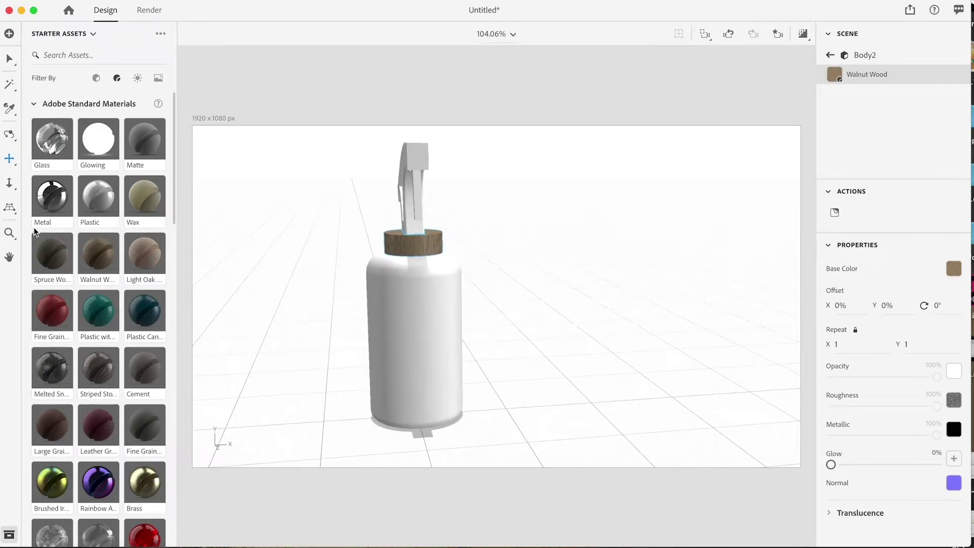
# - Dolly the camera back so the spray bottle appears smaller and closer to the canvas centre
pyautogui.click(9, 183)
pyautogui.moveTo(306, 272)
pyautogui.mouseDown()
pyautogui.moveTo(365, 287)
pyautogui.moveTo(341, 374)
pyautogui.moveTo(401, 271)
pyautogui.moveTo(378, 330)
pyautogui.mouseUp()
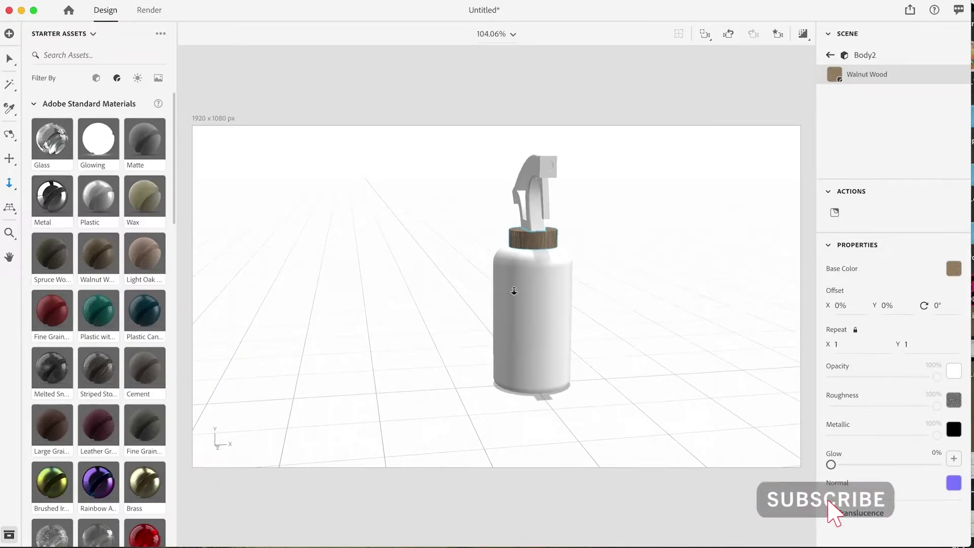
pyautogui.moveTo(514, 291)
pyautogui.mouseDown()
pyautogui.moveTo(513, 279)
pyautogui.moveTo(509, 318)
pyautogui.moveTo(504, 290)
pyautogui.mouseUp()
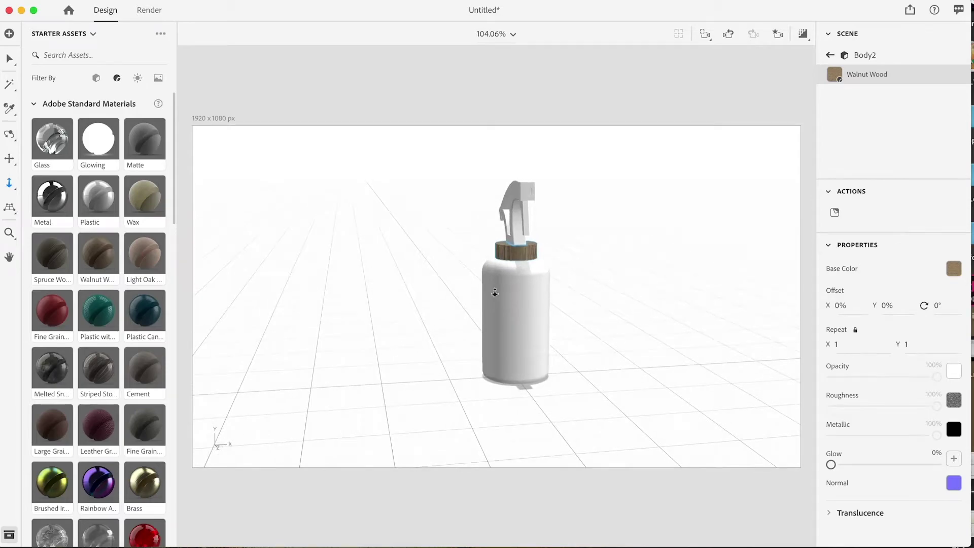
# - Lower the horizon to about the height of the bottle's collar with the Horizon Tool, and pan the bottle back into frame
pyautogui.click(9, 216)
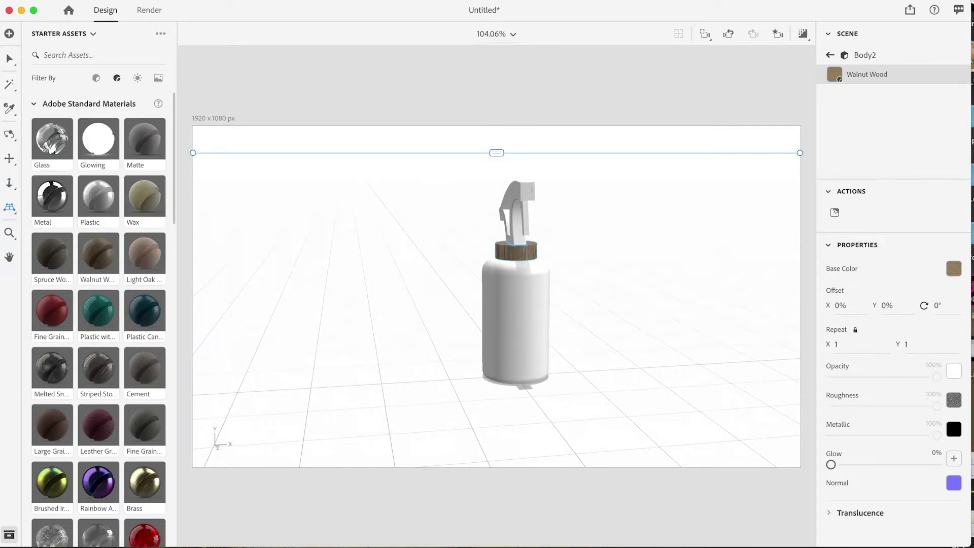
pyautogui.click(10, 210)
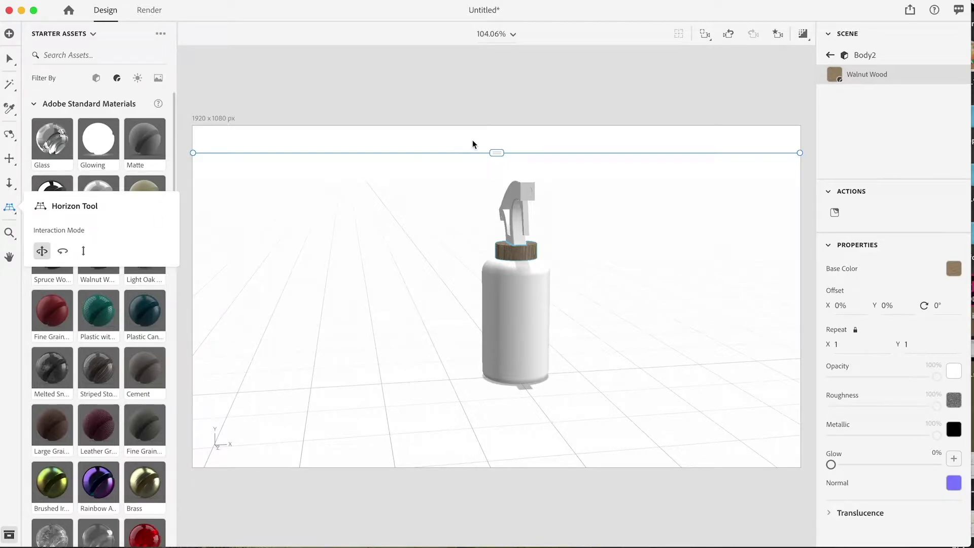
pyautogui.moveTo(498, 153); pyautogui.dragTo(498, 270)
pyautogui.click(9, 158)
pyautogui.moveTo(527, 401); pyautogui.dragTo(489, 289)
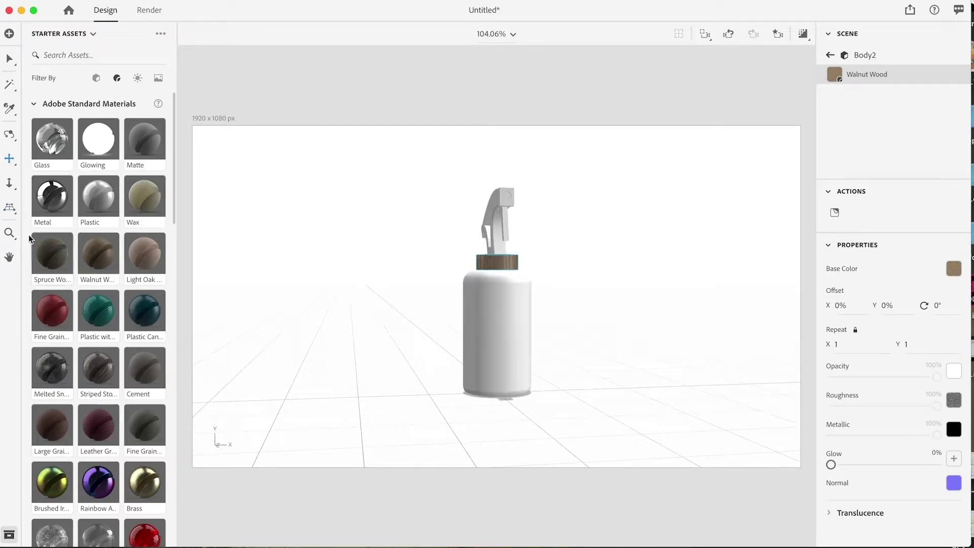
# - Orbit toward the trigger's side profile, bring the camera closer, and pan the spray bottle slightly right of centre
pyautogui.click(8, 136)
pyautogui.moveTo(468, 363); pyautogui.dragTo(540, 363)
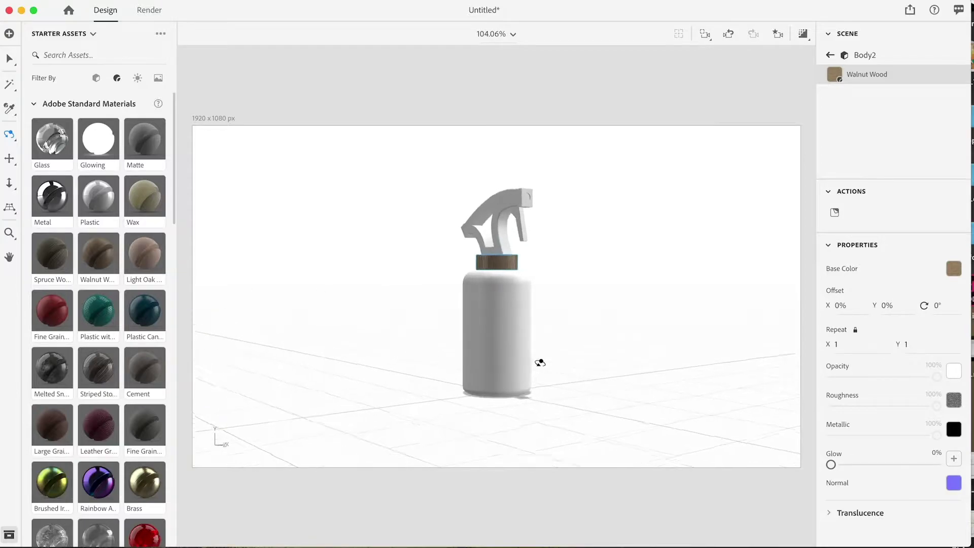
pyautogui.scroll(5, 540, 363)
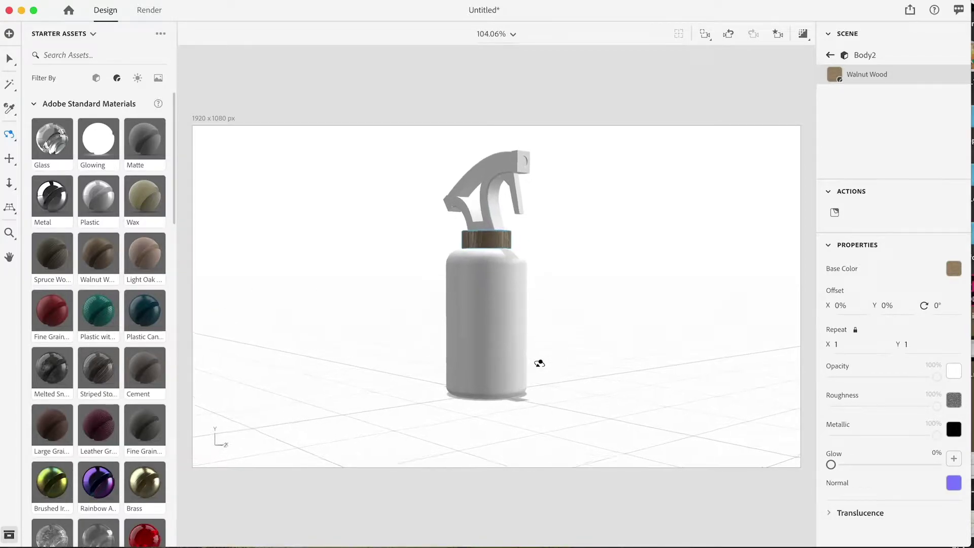
pyautogui.click(9, 158)
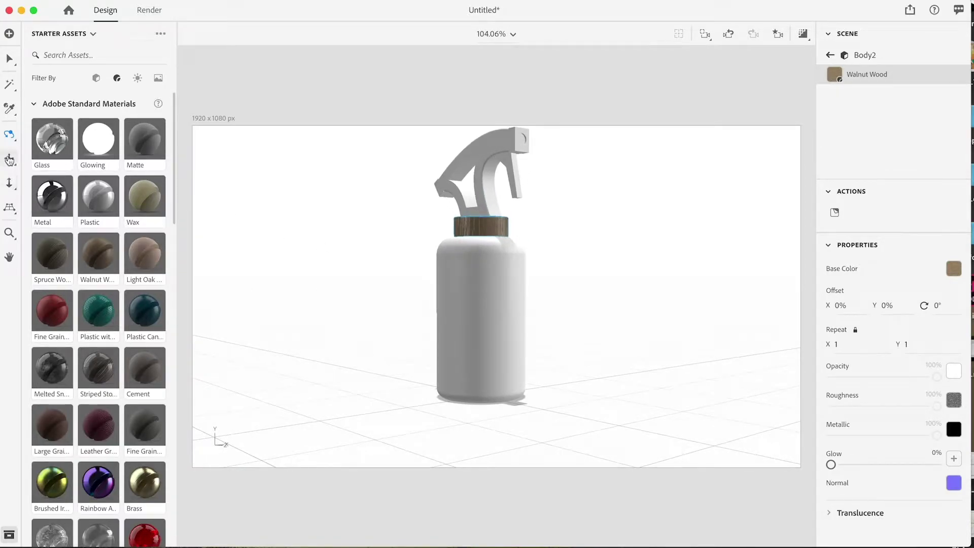
pyautogui.moveTo(502, 323); pyautogui.dragTo(548, 365)
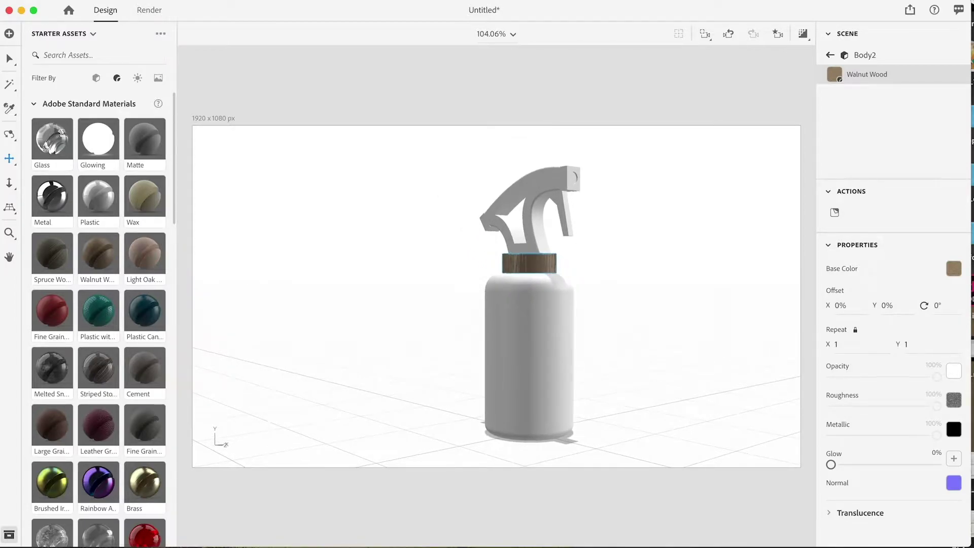
# - Magnify the canvas to 200% around the upper bottle body with the Zoom Tool
pyautogui.click(9, 233)
pyautogui.moveTo(11, 238)
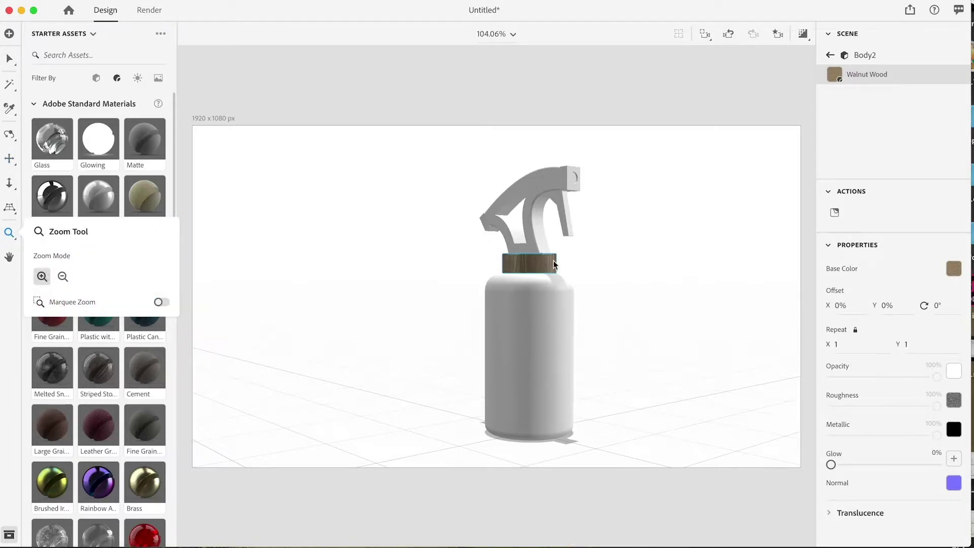
pyautogui.click(520, 300)
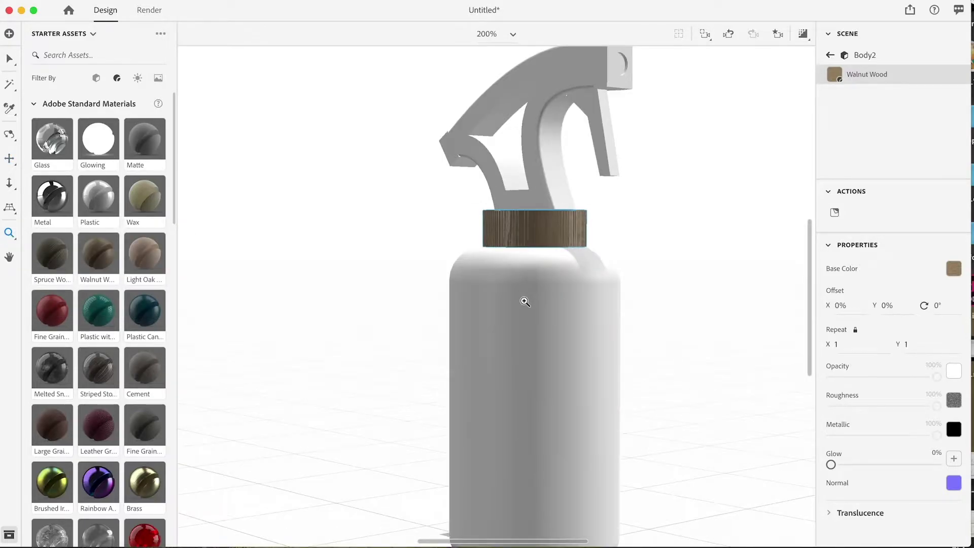
# - Reduce the canvas magnification to 100% and pan the canvas slightly up and left with the Hand Tool
pyautogui.keyDown('alt'); pyautogui.click(518, 294); pyautogui.keyUp('alt')
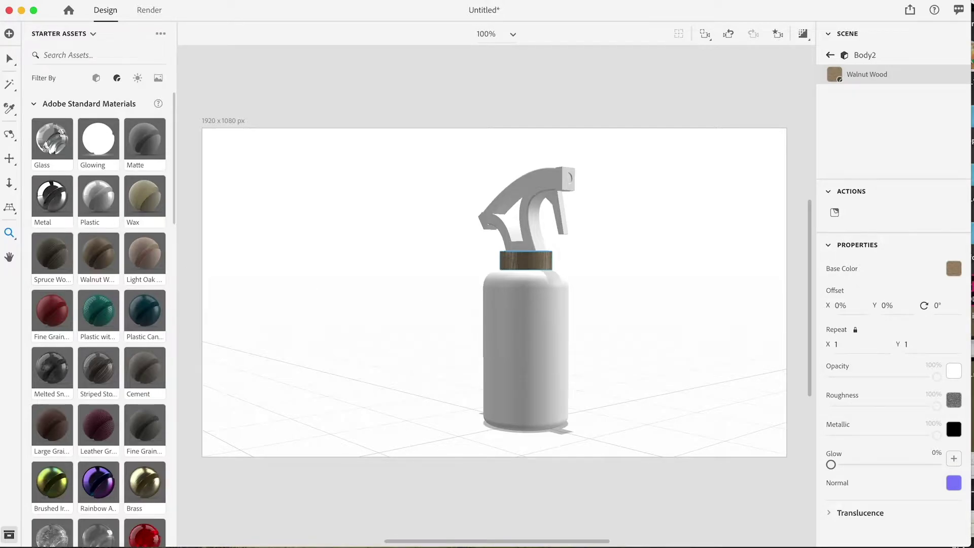
pyautogui.moveTo(5, 236)
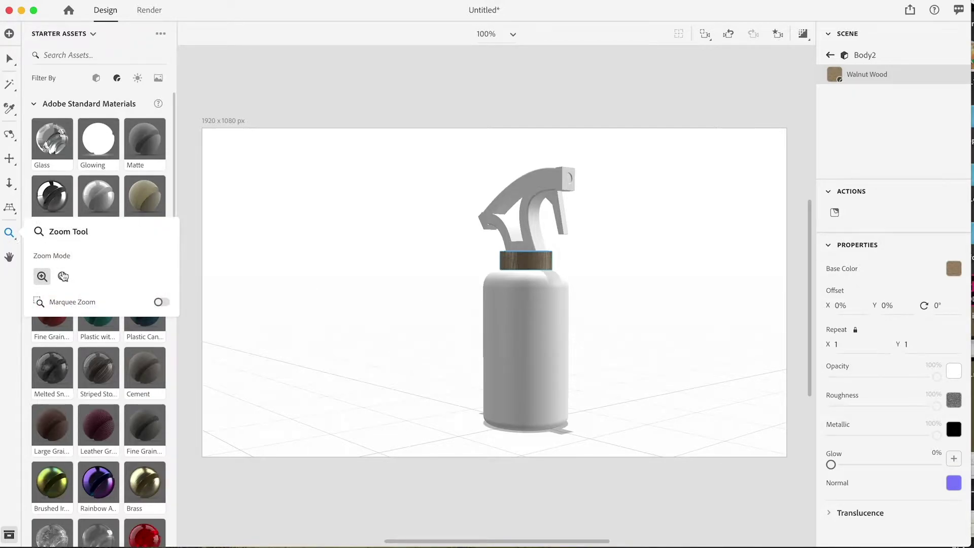
pyautogui.click(9, 258)
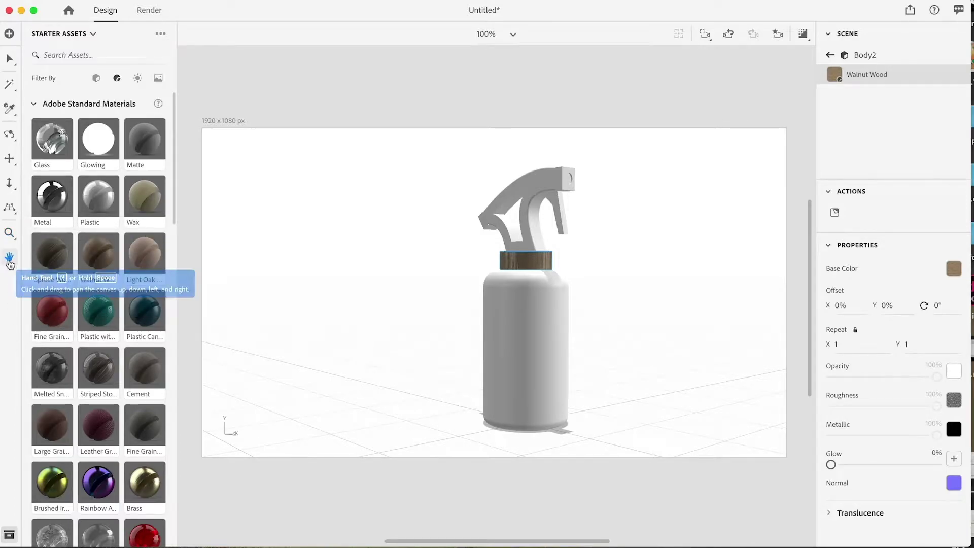
pyautogui.moveTo(424, 333)
pyautogui.mouseDown()
pyautogui.moveTo(400, 332)
pyautogui.moveTo(396, 391)
pyautogui.moveTo(433, 302)
pyautogui.moveTo(446, 306)
pyautogui.mouseUp()
pyautogui.moveTo(518, 233); pyautogui.dragTo(515, 236)
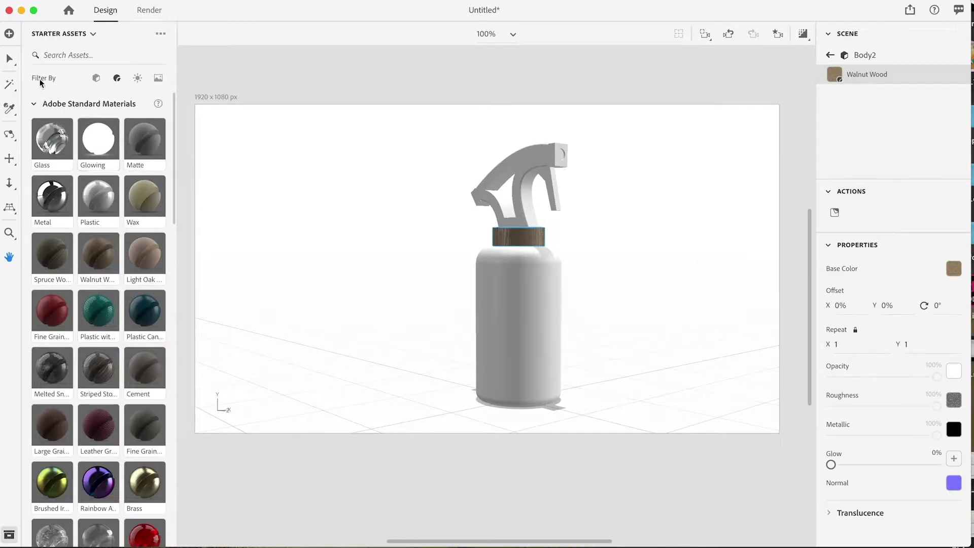
# - Dolly the camera closer to the spray bottle, and compare by magnifying the canvas to 150% and returning it to 100%
pyautogui.click(15, 62)
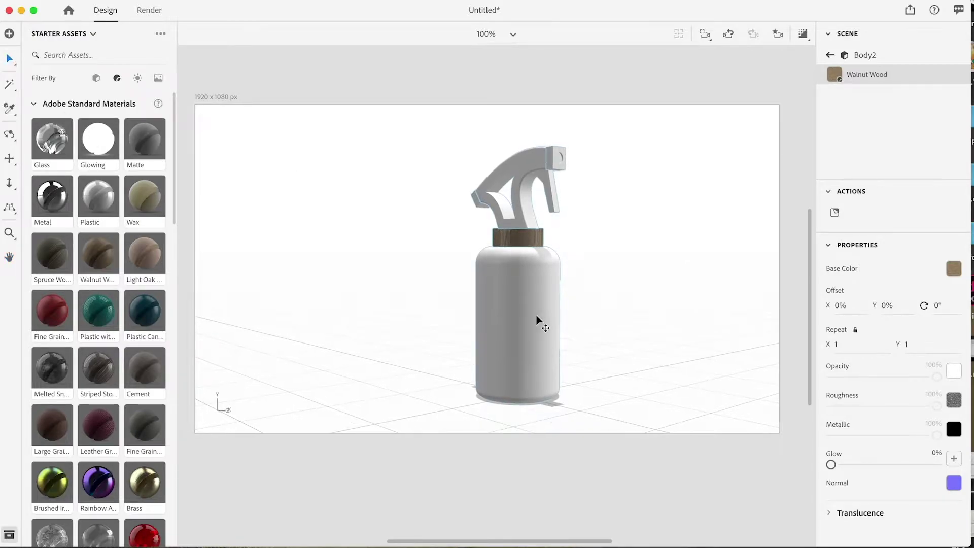
pyautogui.scroll(1, 537, 319)
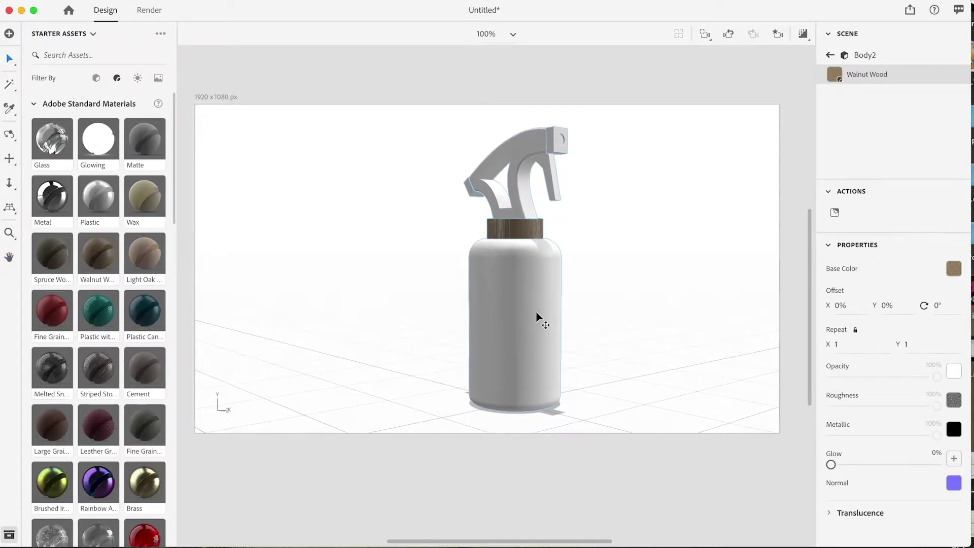
pyautogui.click(9, 233)
pyautogui.scroll(-1, 397, 254)
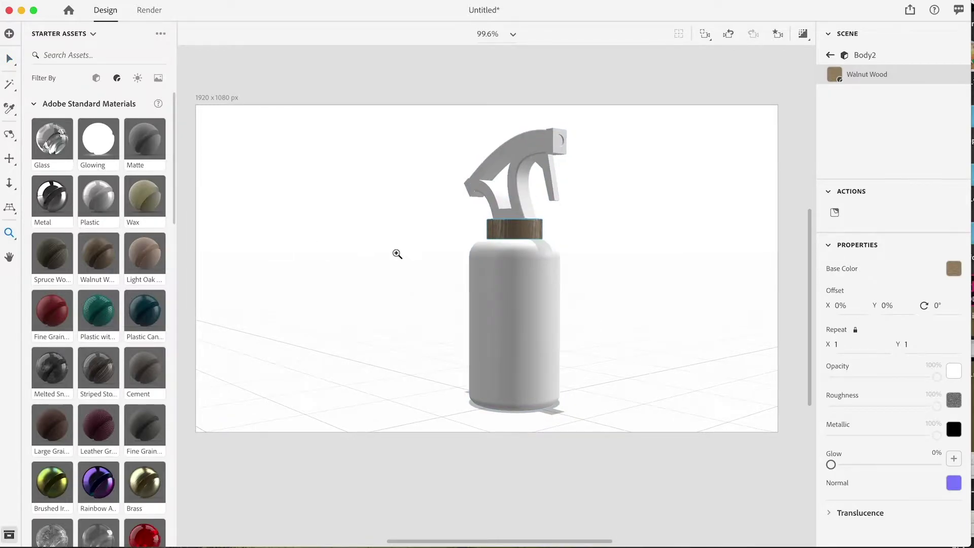
pyautogui.click(398, 254)
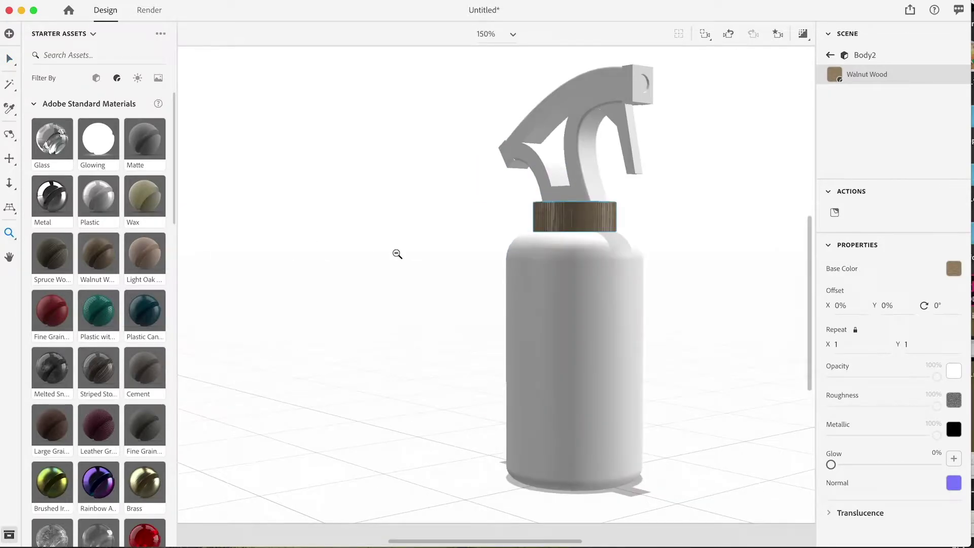
pyautogui.keyDown('alt'); pyautogui.click(397, 254); pyautogui.keyUp('alt')
pyautogui.click(9, 59)
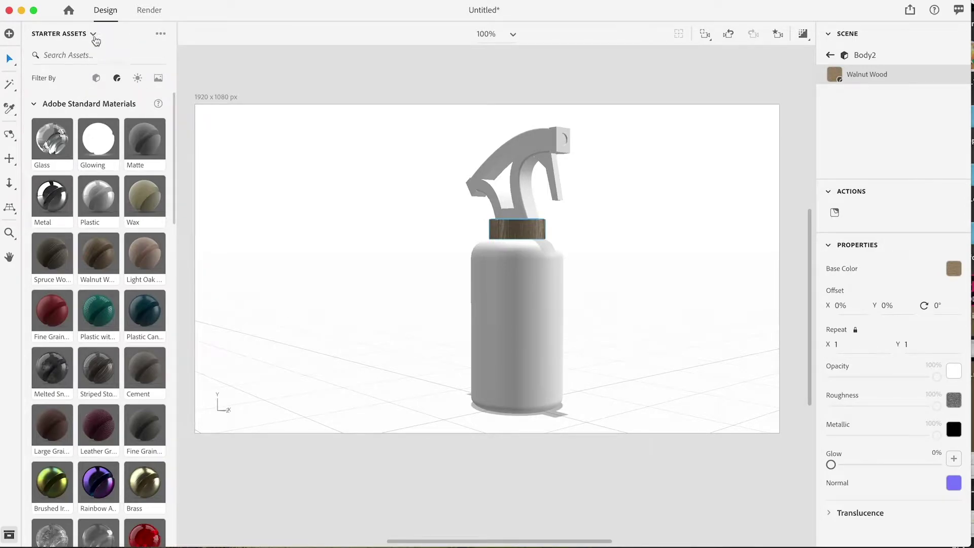
# - Filter the starter assets to models and add the Square Bottle to the scene
pyautogui.click(75, 54)
pyautogui.click(96, 78)
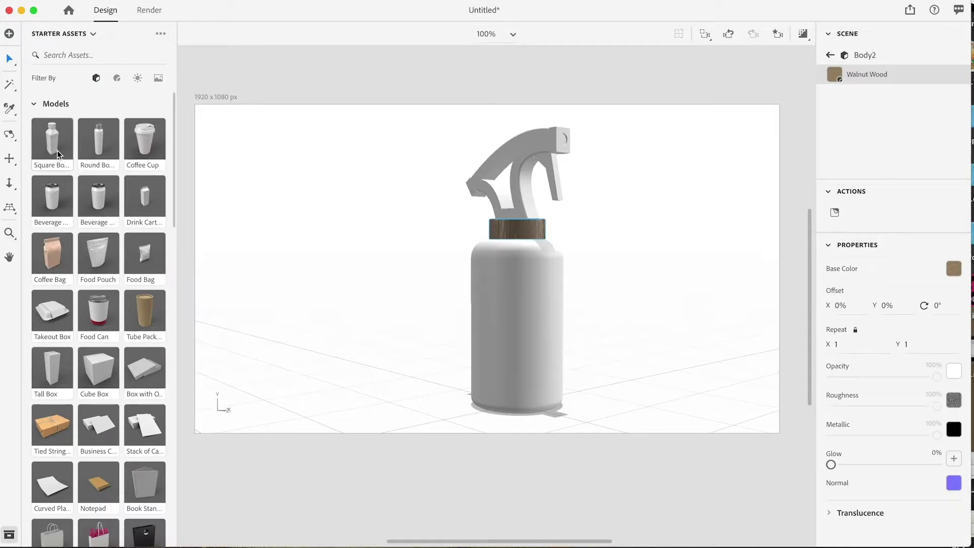
pyautogui.click(57, 151)
# - Browse the starter models through to the end of the list
pyautogui.scroll(-10, 102, 352)
pyautogui.scroll(15, 102, 352)
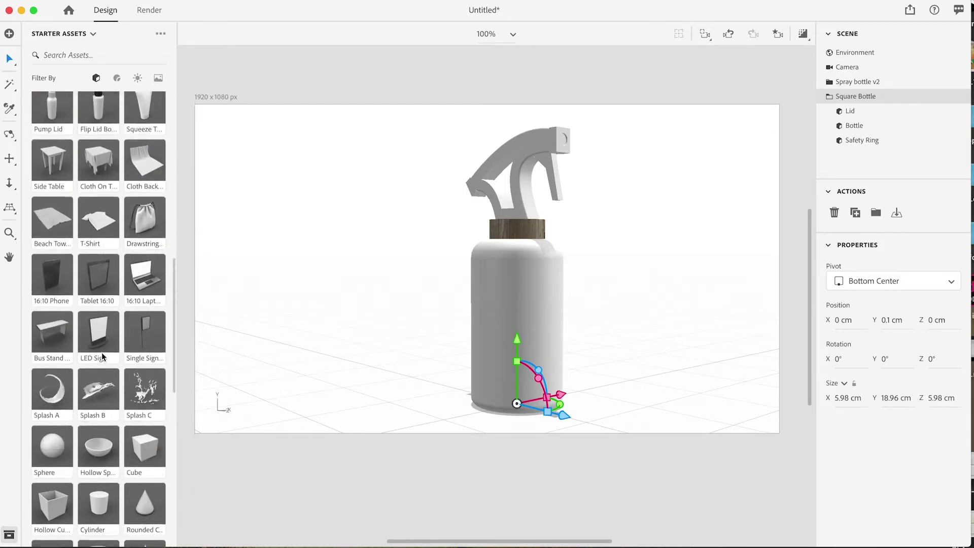
pyautogui.scroll(-10, 101, 352)
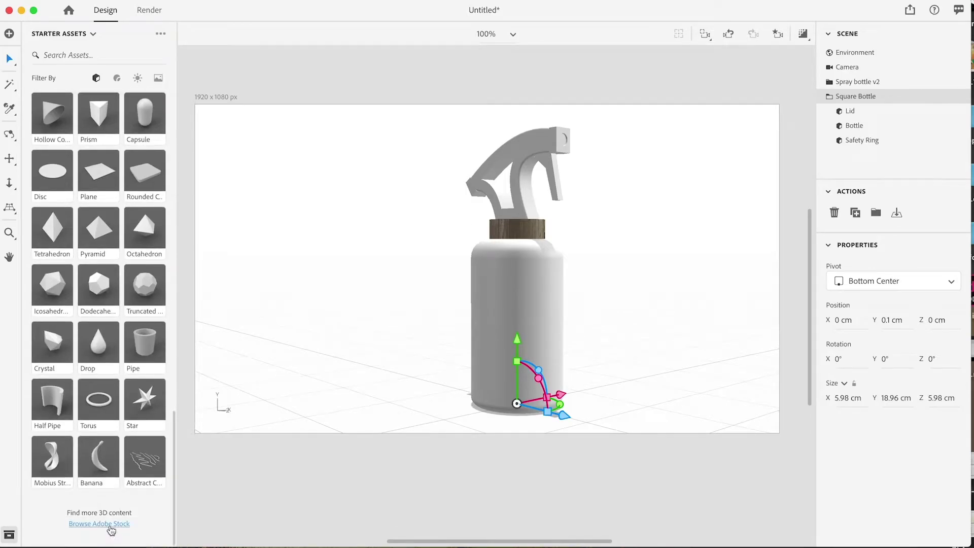
pyautogui.scroll(10, 117, 408)
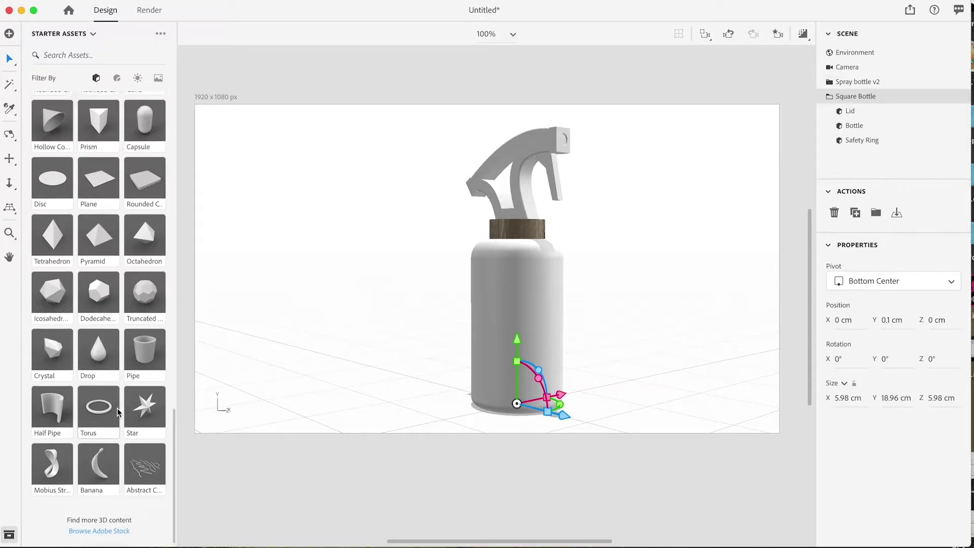
# - Filter the starter assets to materials and look through the Adobe Standard Materials and Substance Materials collections
pyautogui.click(116, 77)
pyautogui.scroll(-15, 99, 368)
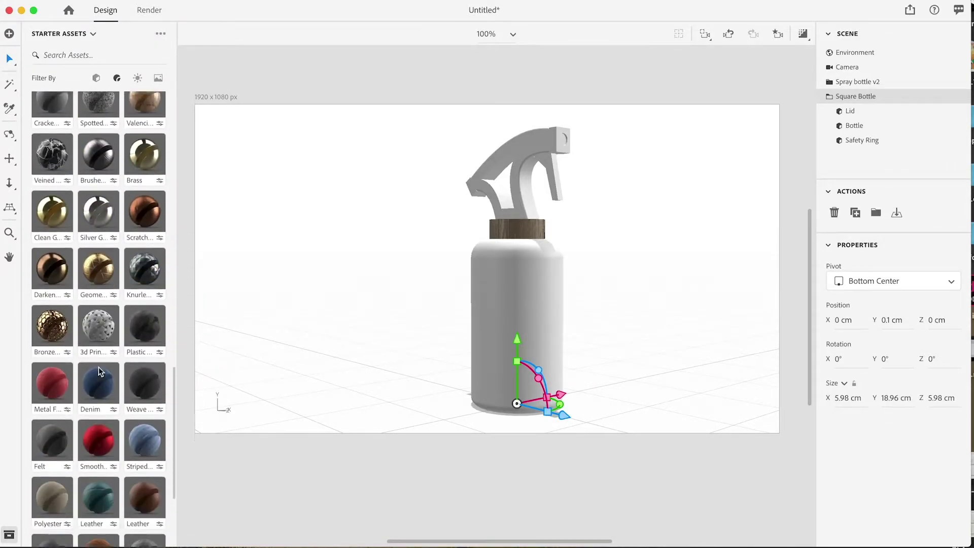
pyautogui.scroll(15, 98, 367)
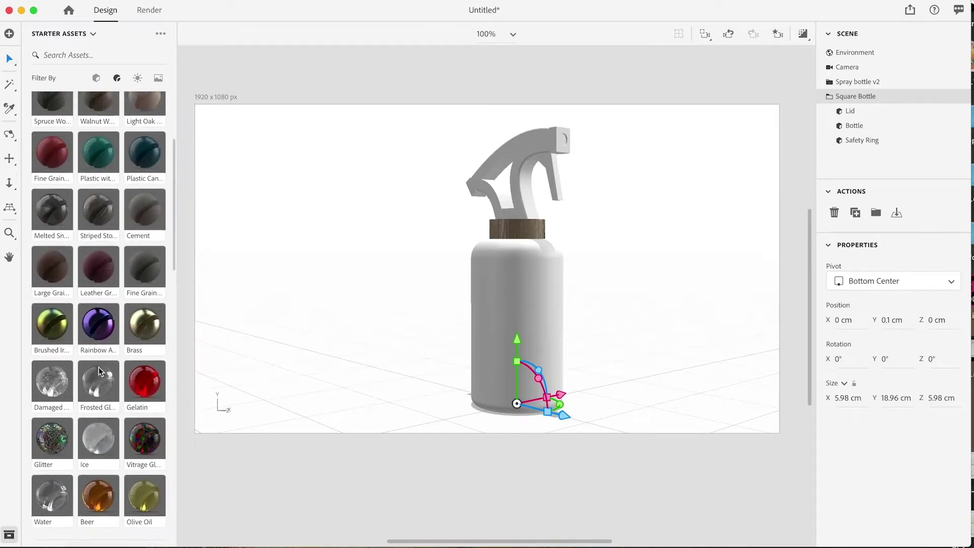
pyautogui.scroll(-8, 98, 367)
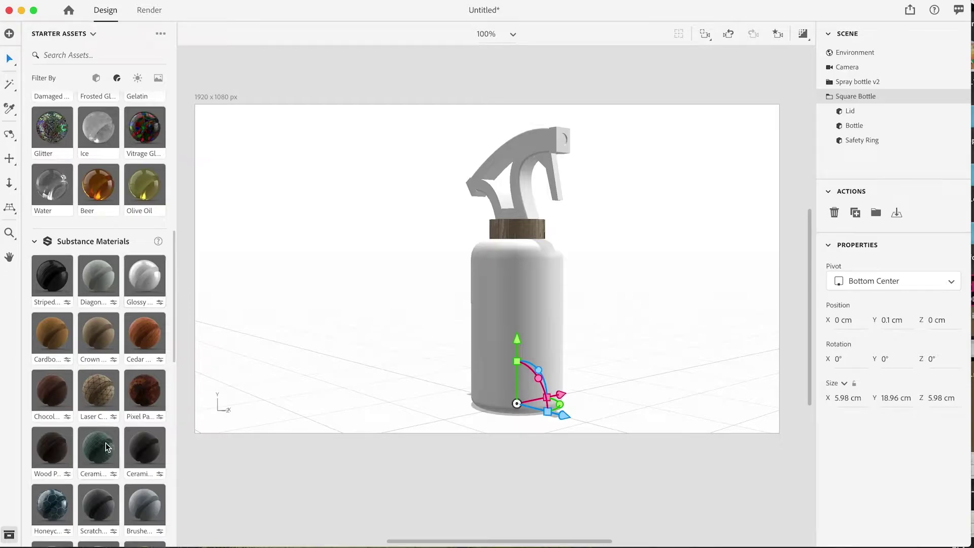
pyautogui.scroll(-5, 106, 444)
pyautogui.scroll(4, 106, 443)
pyautogui.scroll(15, 106, 443)
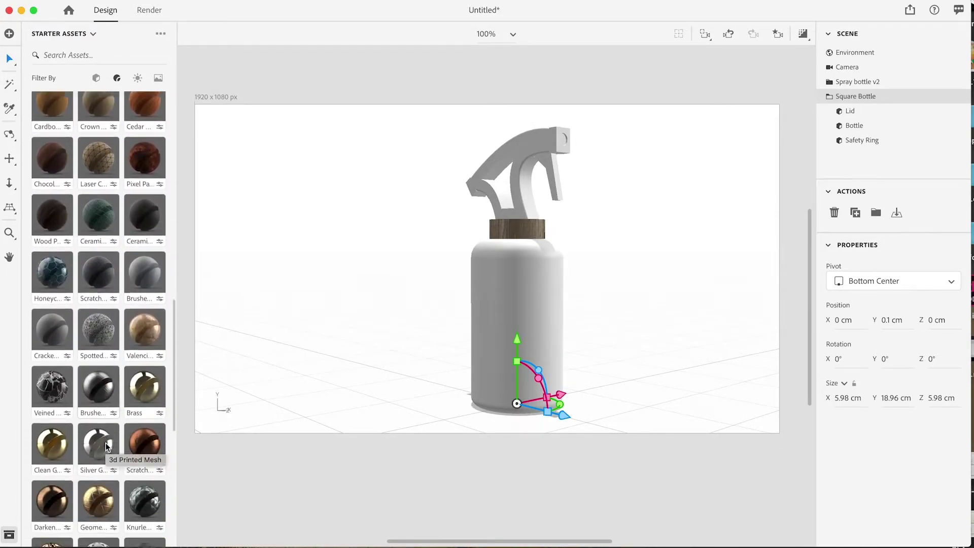
pyautogui.scroll(2, 106, 359)
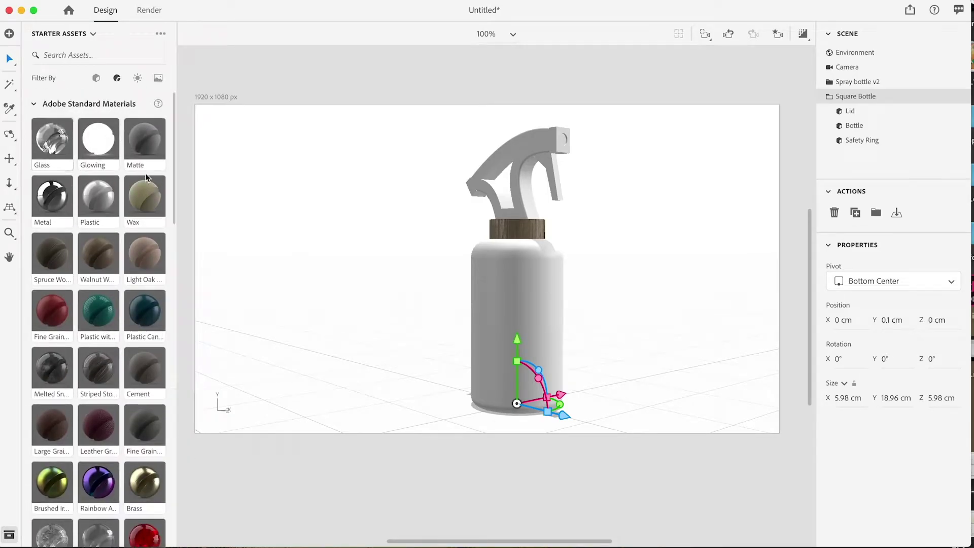
pyautogui.scroll(-8, 106, 237)
pyautogui.scroll(-6, 107, 241)
pyautogui.scroll(-3, 86, 364)
pyautogui.scroll(-15, 86, 364)
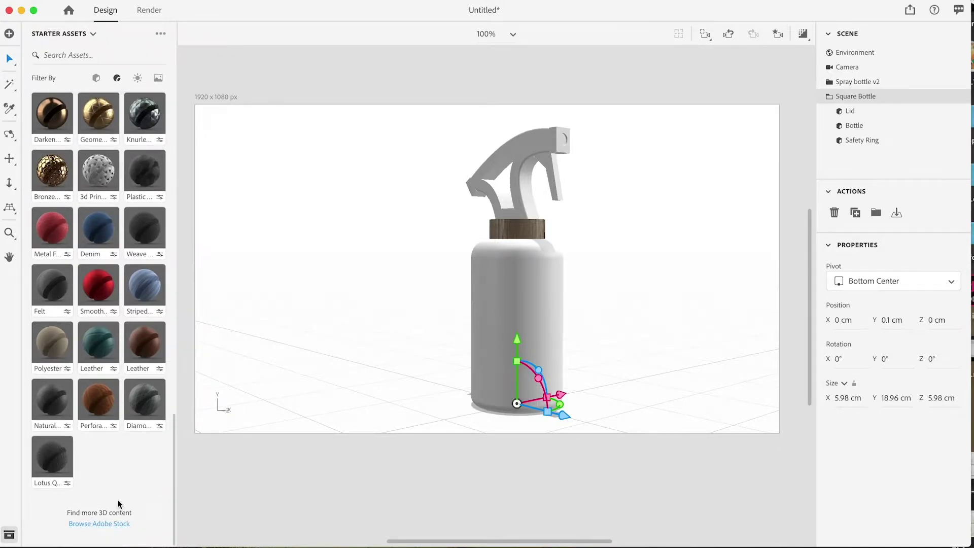
pyautogui.scroll(-10, 117, 423)
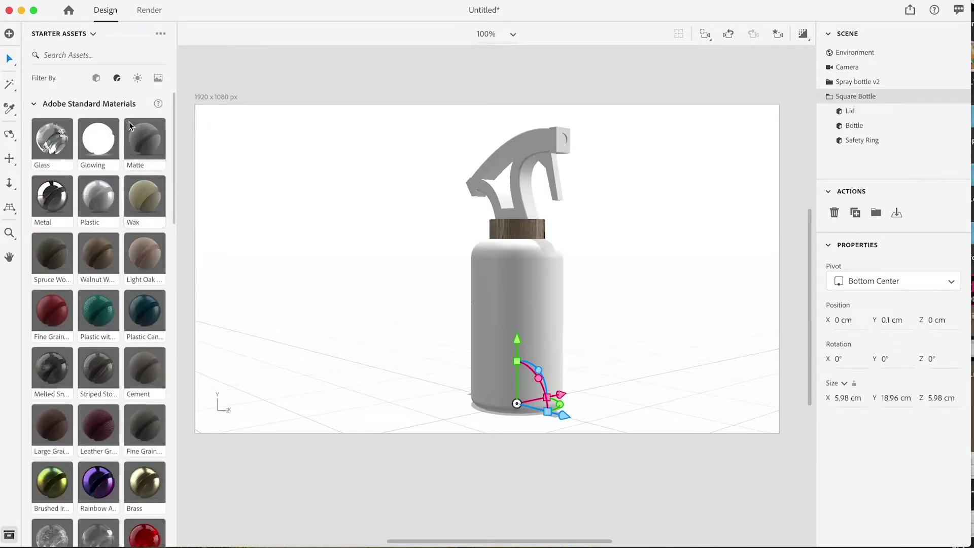
# - Browse the starter lights, try the bright white Studio Light environment light, and replace it with the grey one beside it
pyautogui.click(137, 78)
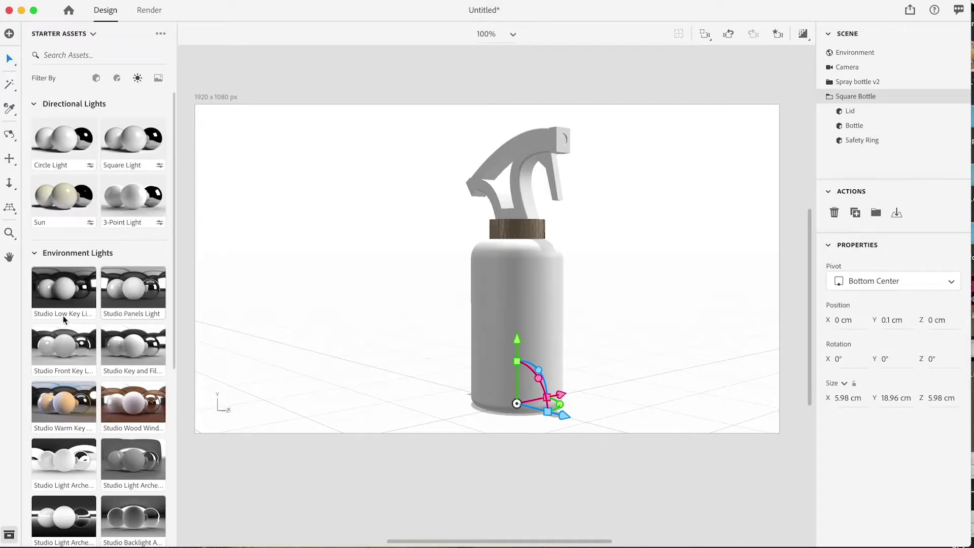
pyautogui.scroll(-2, 96, 274)
pyautogui.scroll(-5, 65, 266)
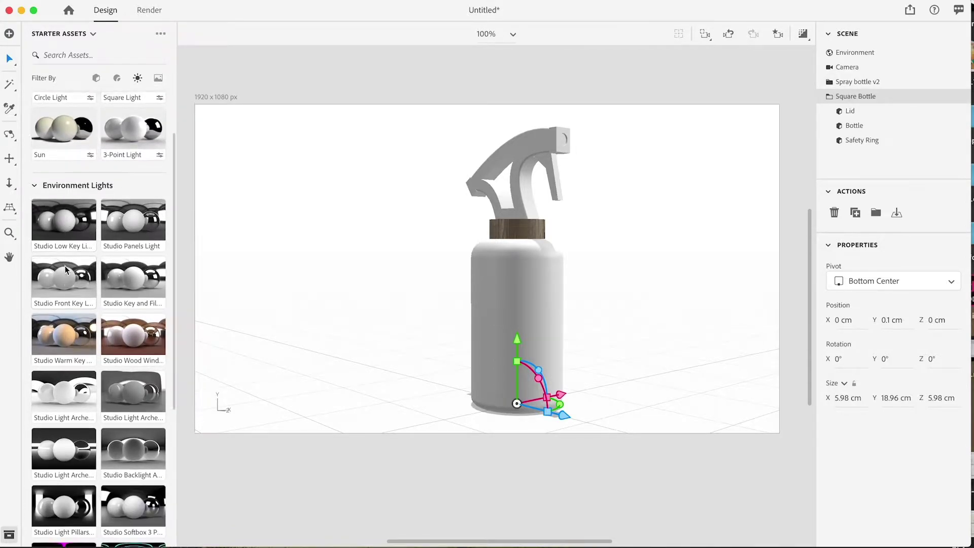
pyautogui.scroll(-4, 65, 266)
pyautogui.scroll(6, 65, 266)
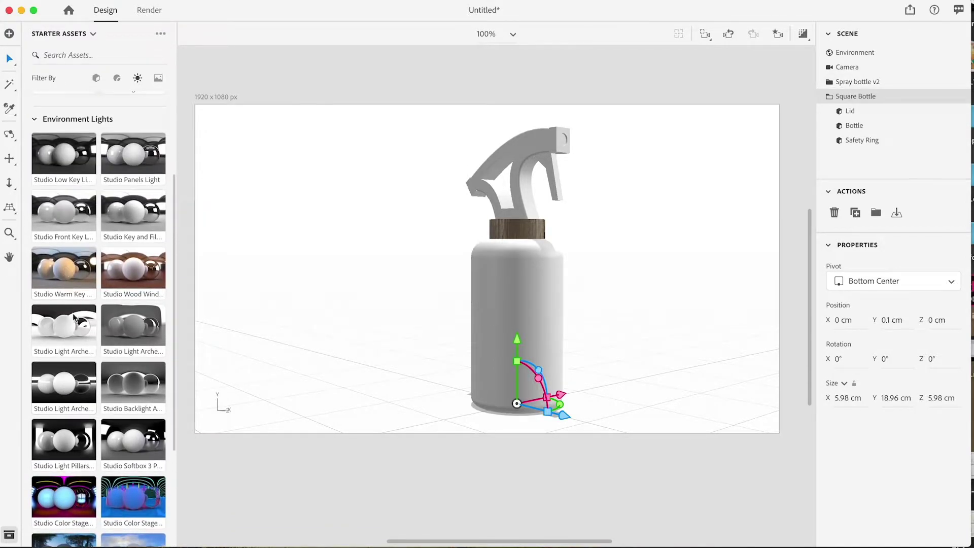
pyautogui.click(74, 322)
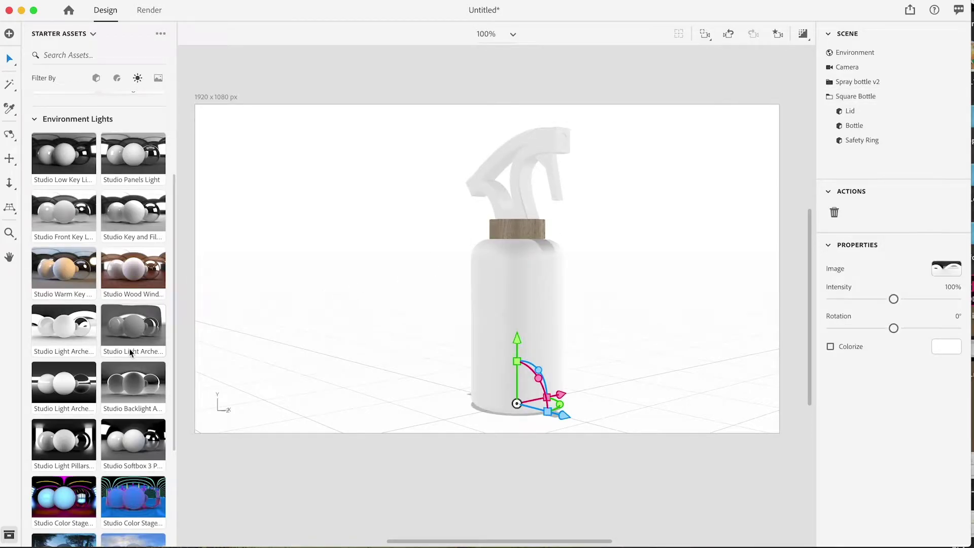
pyautogui.click(123, 334)
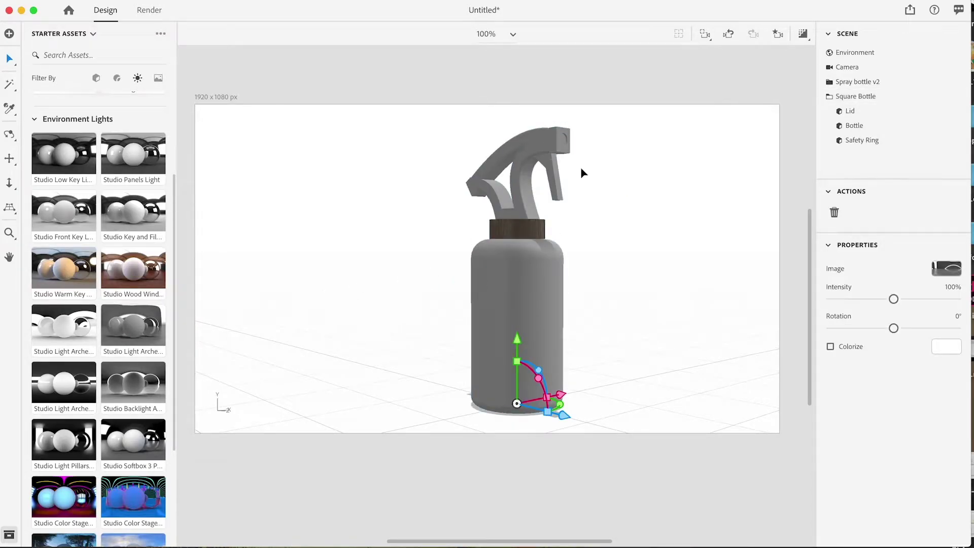
# - Add the 3-Point Light to the scene and inspect its individual fill, back and key lights
pyautogui.scroll(5, 109, 340)
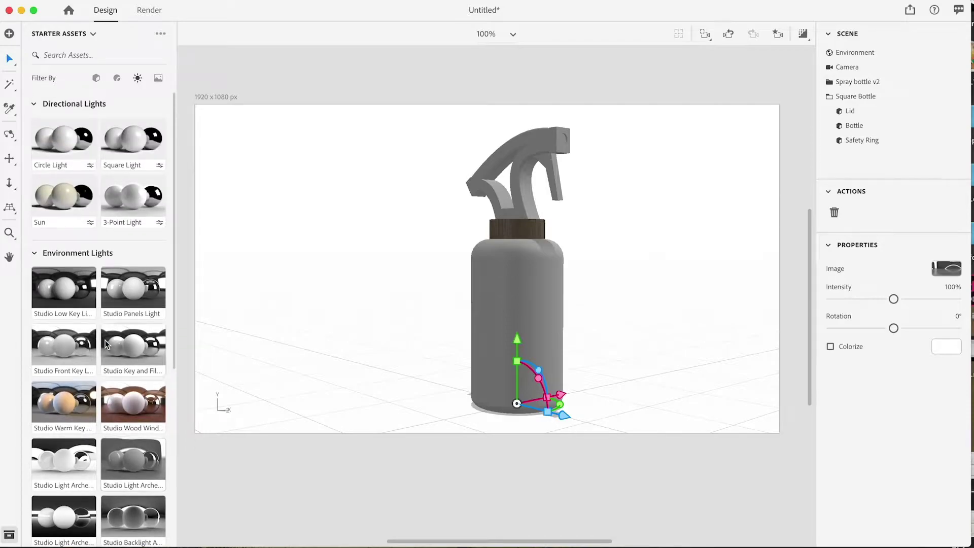
pyautogui.click(151, 213)
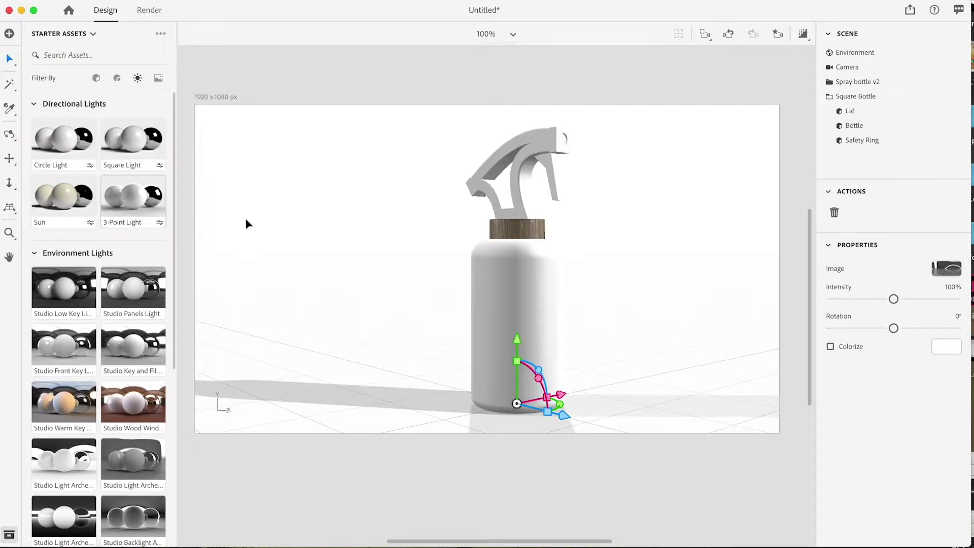
pyautogui.click(862, 98)
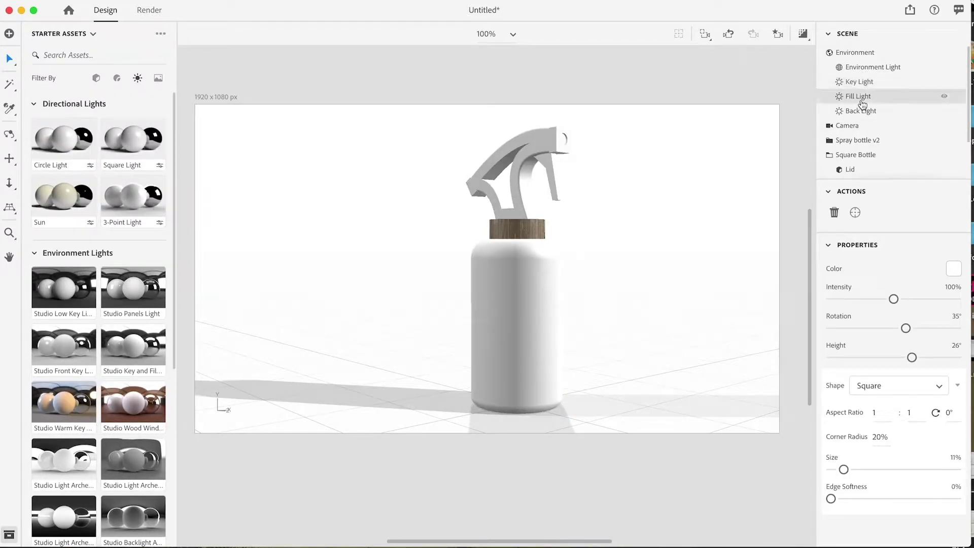
pyautogui.click(863, 111)
pyautogui.click(862, 83)
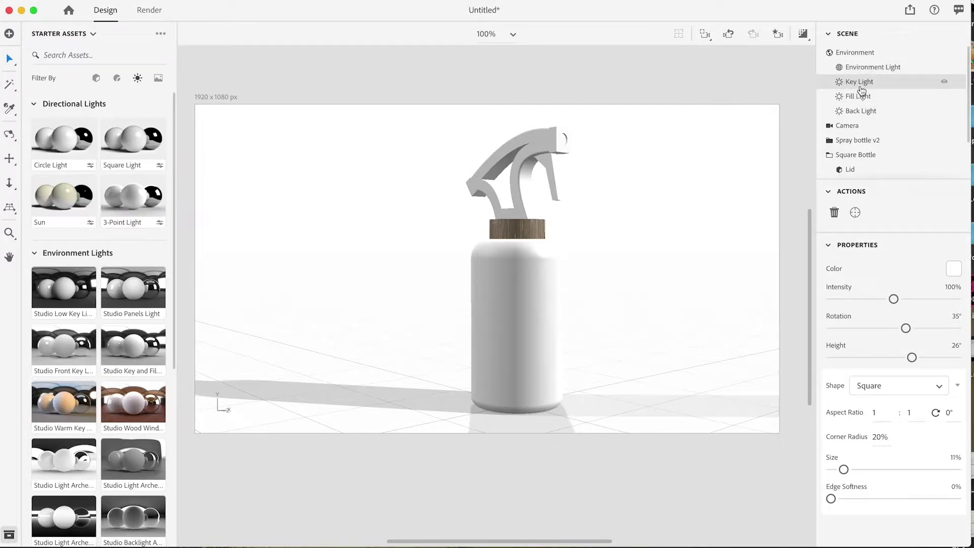
# - Set the Back Light's intensity to 26%, rotation to -58° and size to 10%, trying 0% intensity along the way
pyautogui.click(858, 114)
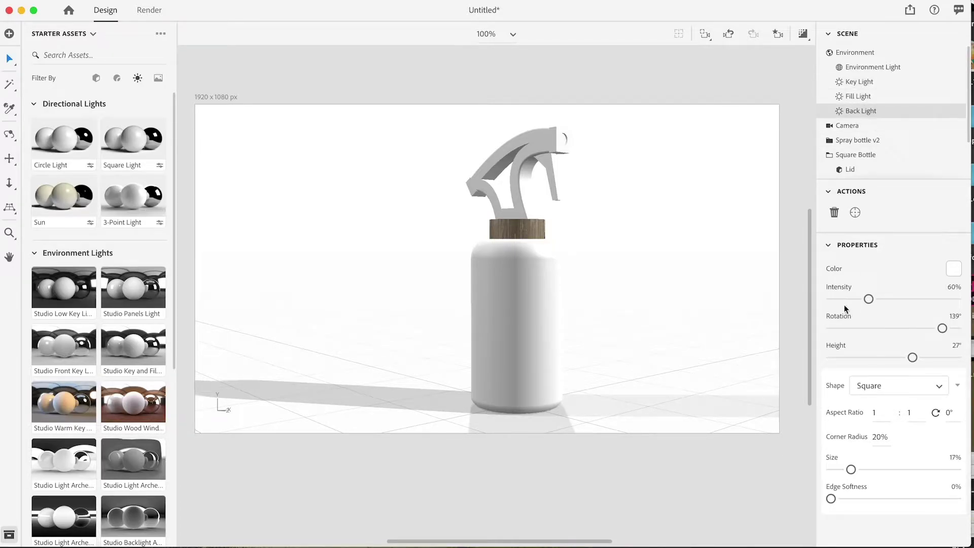
pyautogui.moveTo(869, 299); pyautogui.dragTo(831, 299)
pyautogui.moveTo(908, 328); pyautogui.dragTo(912, 358)
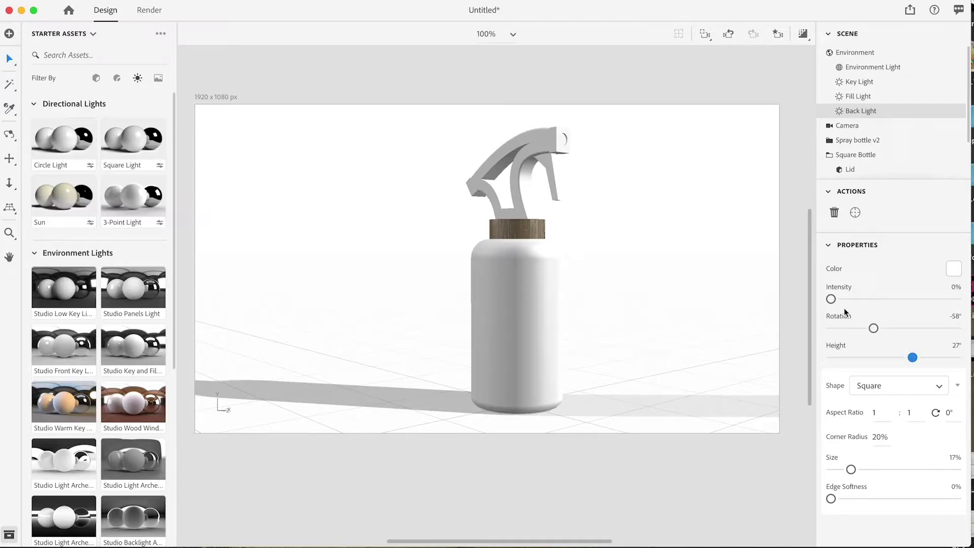
pyautogui.moveTo(831, 299)
pyautogui.mouseDown()
pyautogui.moveTo(866, 299)
pyautogui.moveTo(848, 299)
pyautogui.mouseUp()
pyautogui.moveTo(851, 470); pyautogui.dragTo(823, 506)
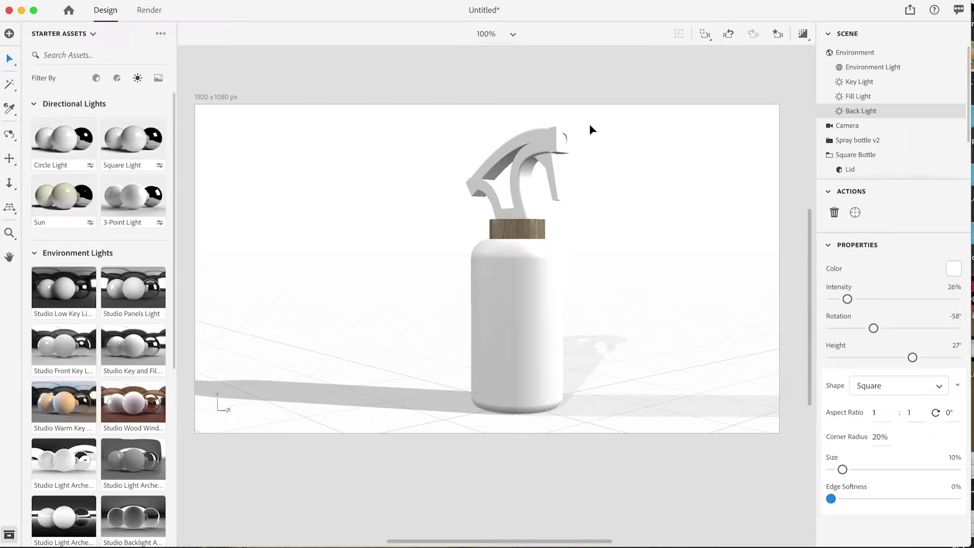
# - Filter the starter assets to images and apply the bright Table image with blurred curtains as the scene background
pyautogui.click(158, 79)
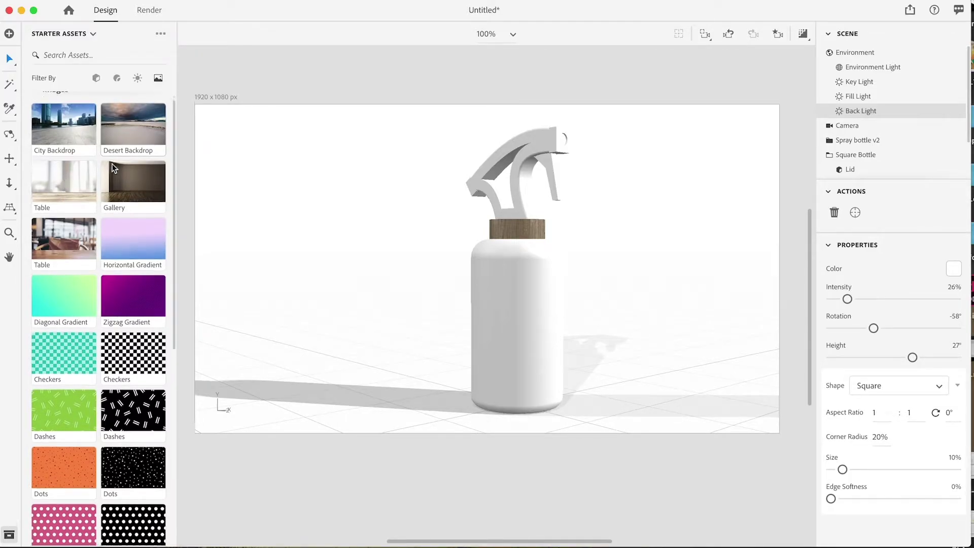
pyautogui.click(81, 195)
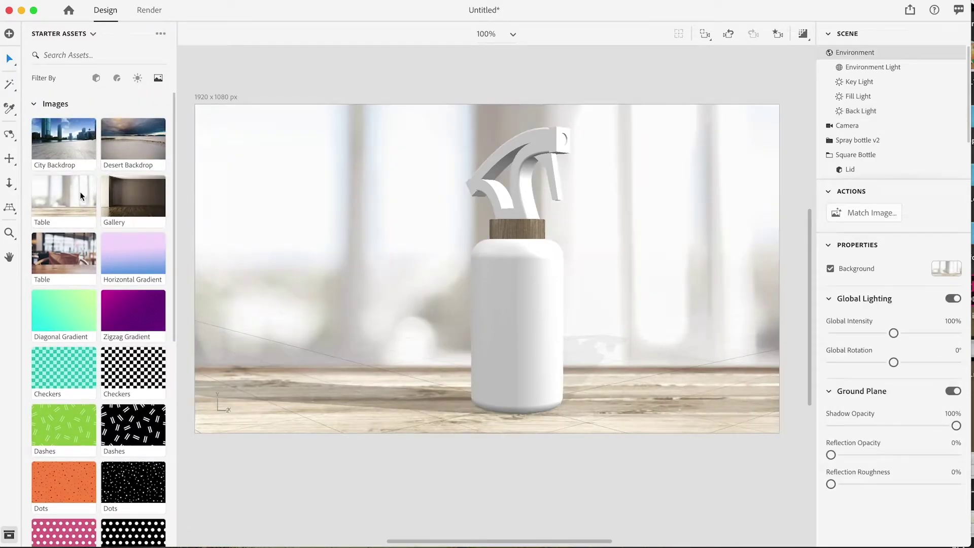
# - Move the spray bottle right until it clears the square bottle, and select the square bottle
pyautogui.moveTo(525, 293); pyautogui.dragTo(643, 298)
pyautogui.click(542, 302)
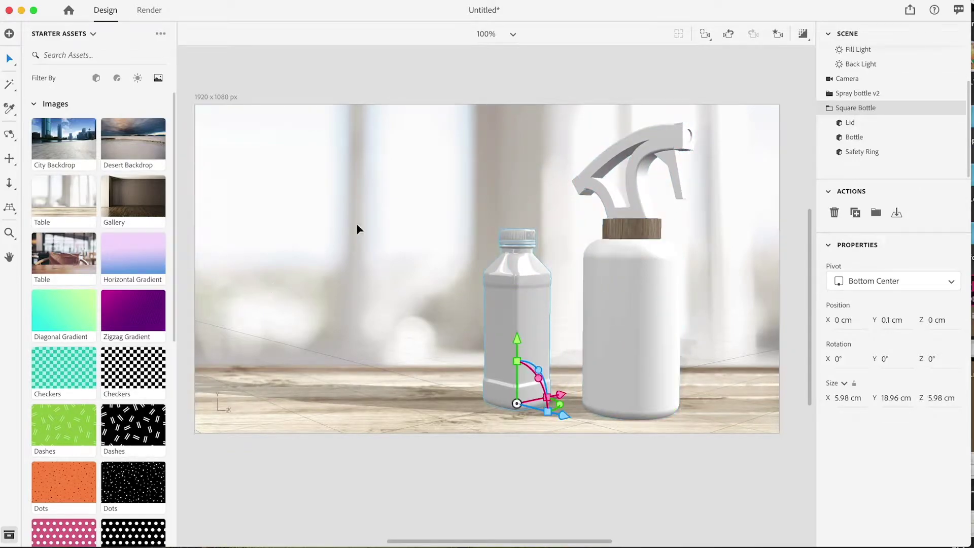
# - Drop a Beverage Can from the starter models into the scene, and delete both the can and the square bottle
pyautogui.click(96, 78)
pyautogui.moveTo(104, 216); pyautogui.dragTo(356, 288)
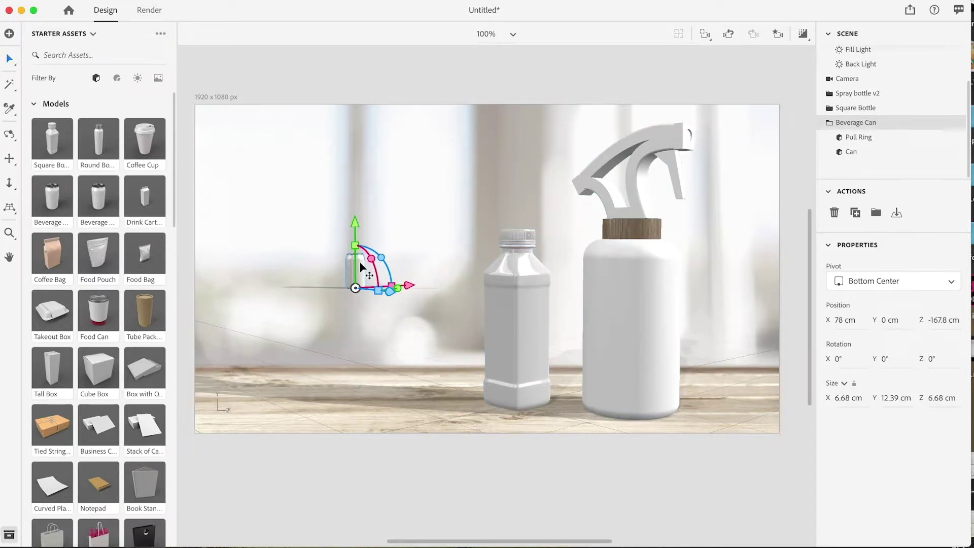
pyautogui.press('Delete')
pyautogui.click(510, 299)
pyautogui.press('Delete')
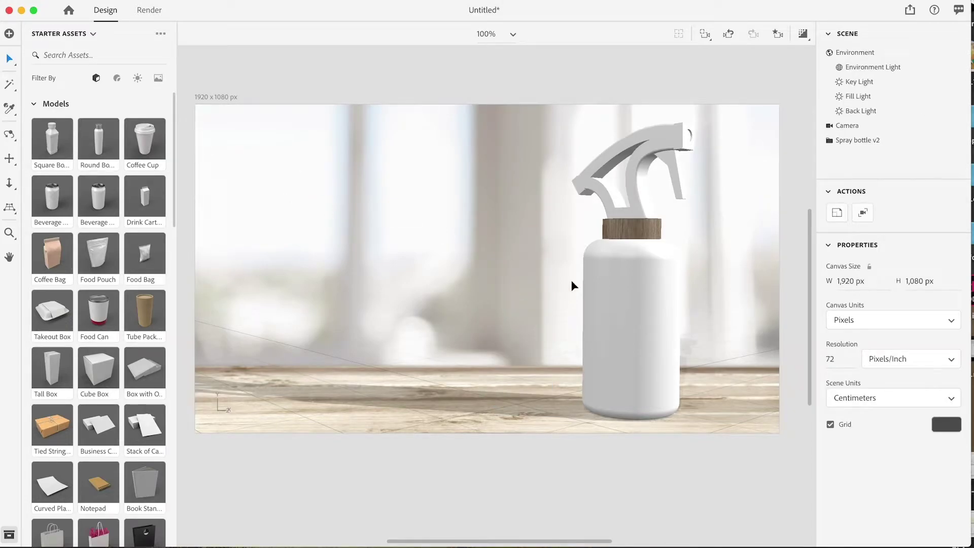
# - Switch the starter assets filter between images, models and materials, finishing on images
pyautogui.click(159, 79)
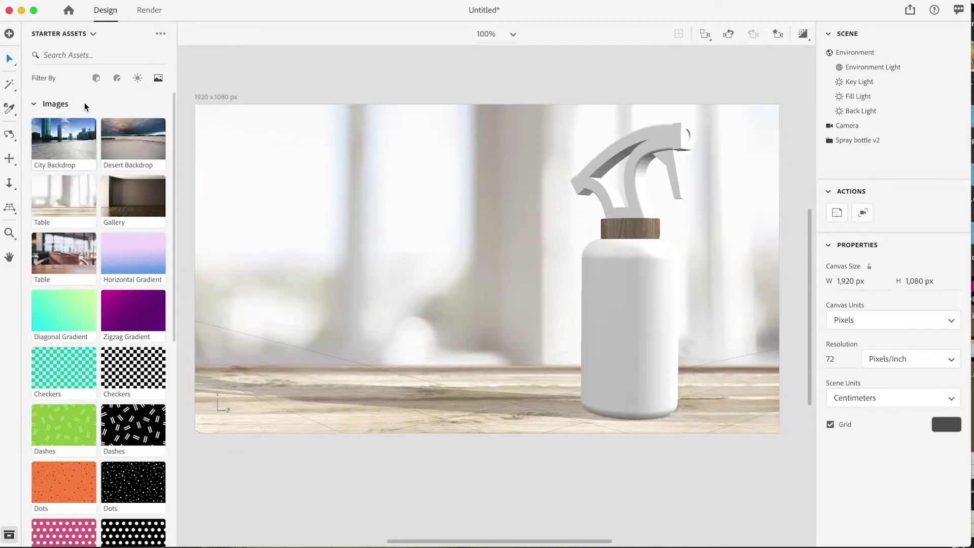
pyautogui.click(96, 78)
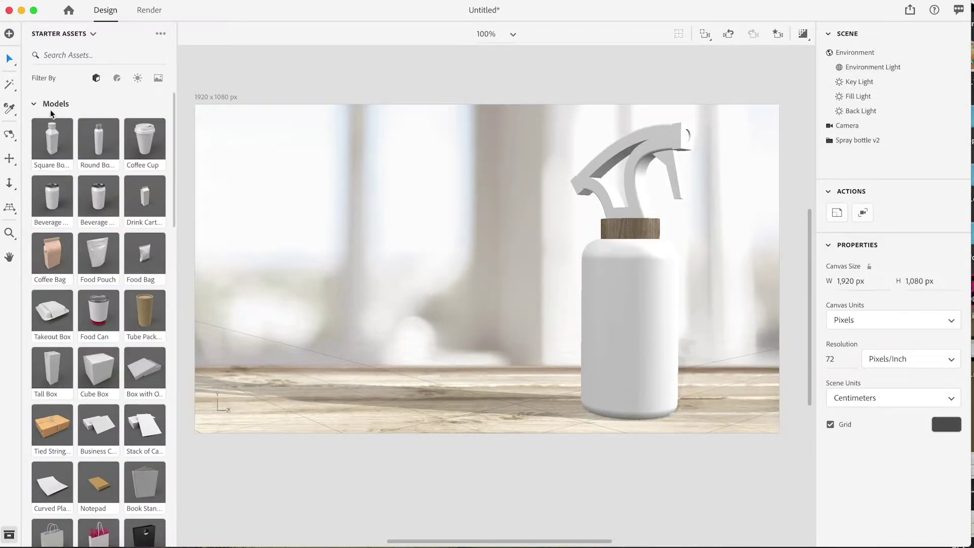
pyautogui.click(117, 78)
pyautogui.click(157, 79)
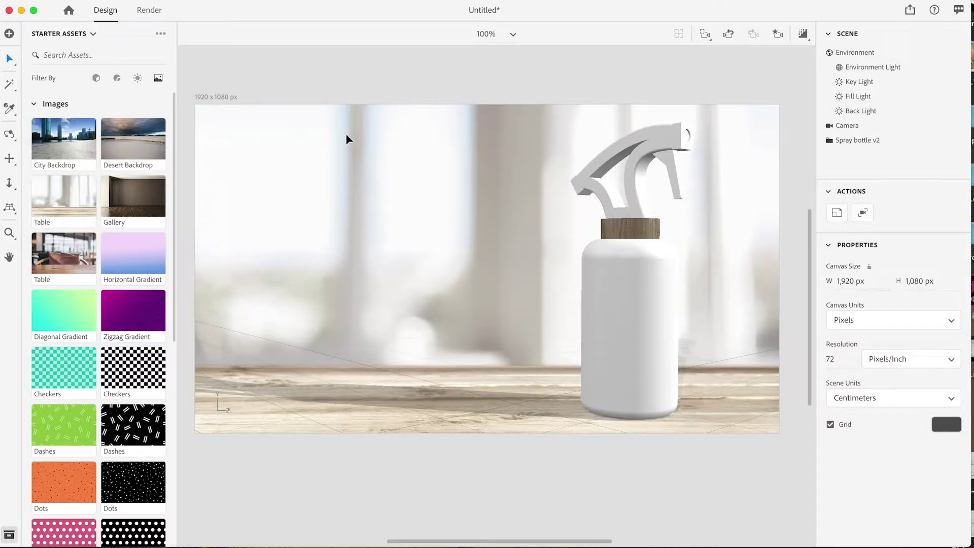
# - Select the Environment and toggle its background image to compare the scene, leaving the background turned off
pyautogui.click(854, 52)
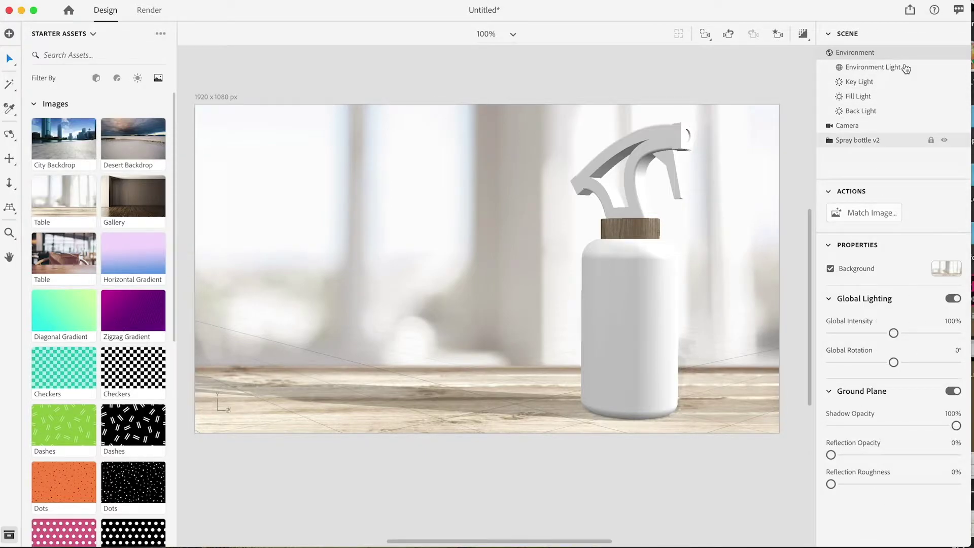
pyautogui.click(831, 269)
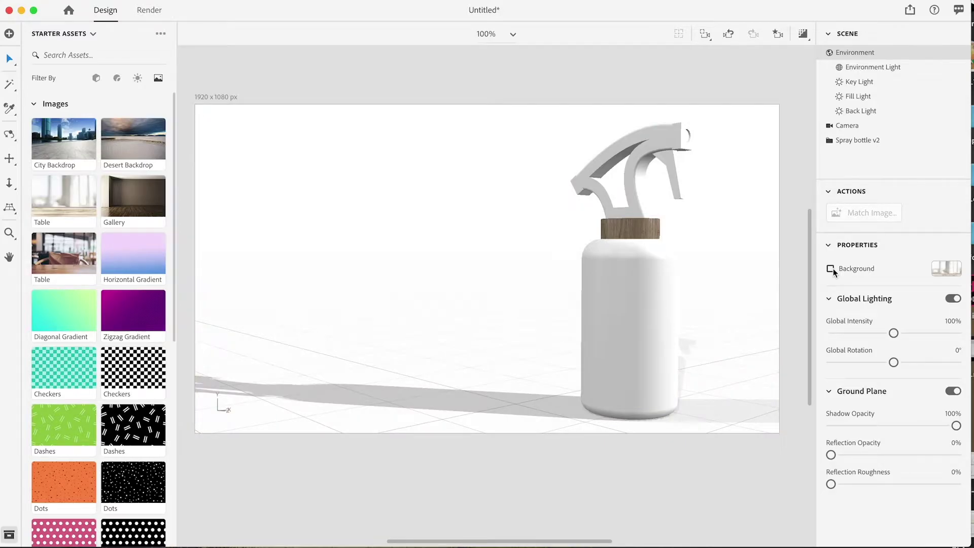
pyautogui.click(833, 269)
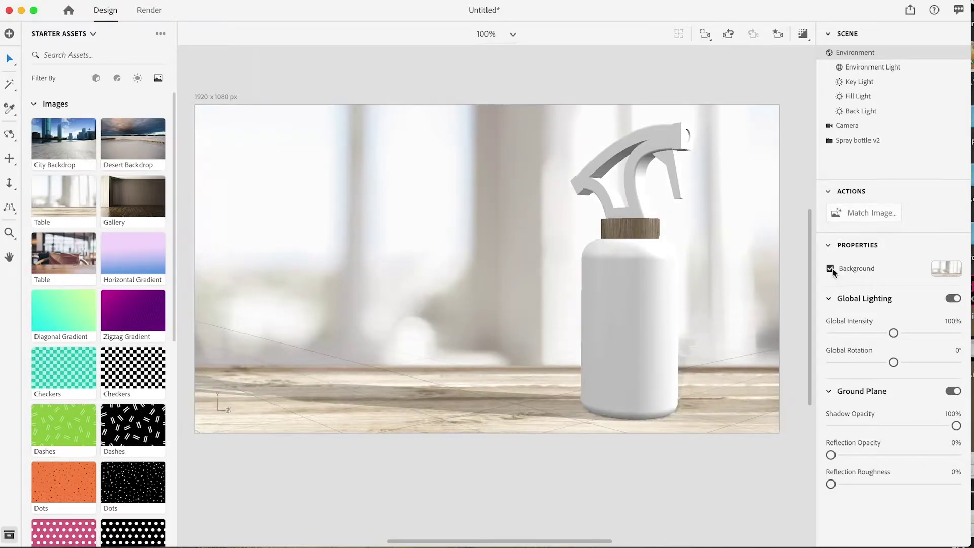
pyautogui.click(832, 269)
pyautogui.click(833, 269)
pyautogui.click(833, 269)
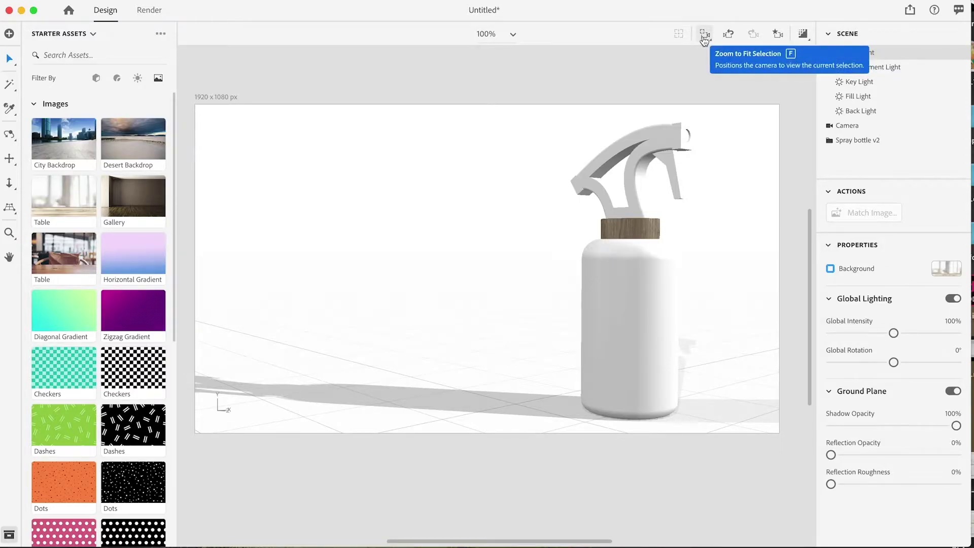
# - Practise panning the camera sideways and reframing the spray bottle with Zoom to Fit Selection
pyautogui.press('f')
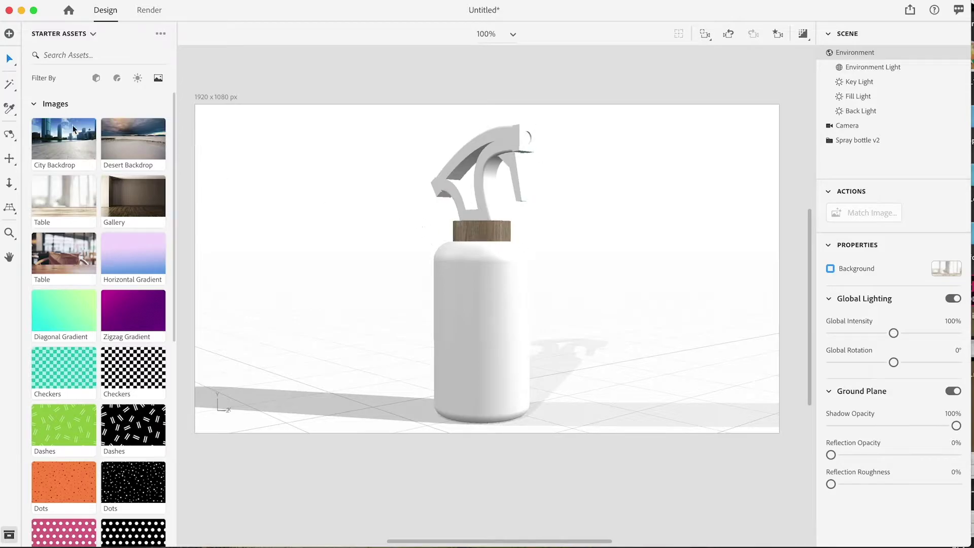
pyautogui.click(9, 158)
pyautogui.moveTo(376, 289)
pyautogui.mouseDown()
pyautogui.moveTo(478, 297)
pyautogui.moveTo(479, 289)
pyautogui.mouseUp()
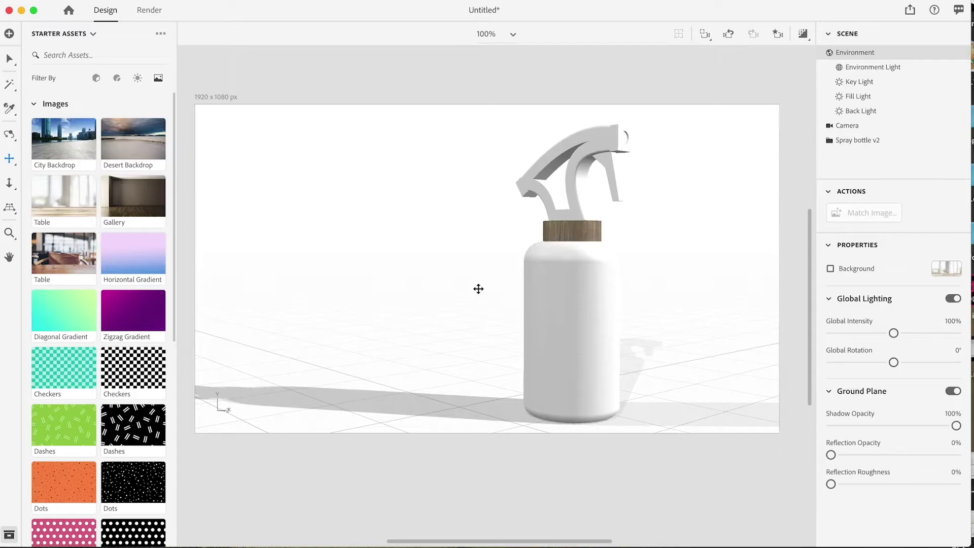
pyautogui.press('f')
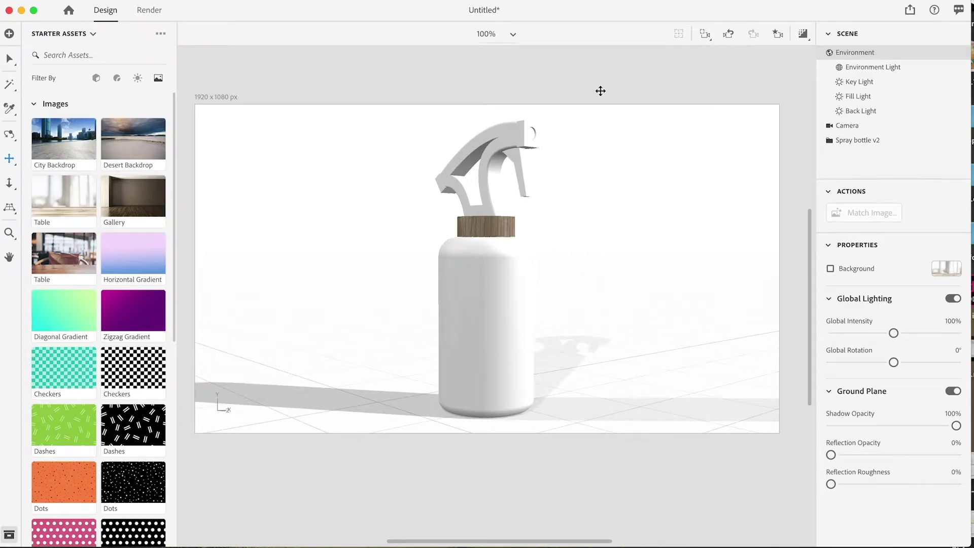
pyautogui.moveTo(292, 348); pyautogui.dragTo(421, 350)
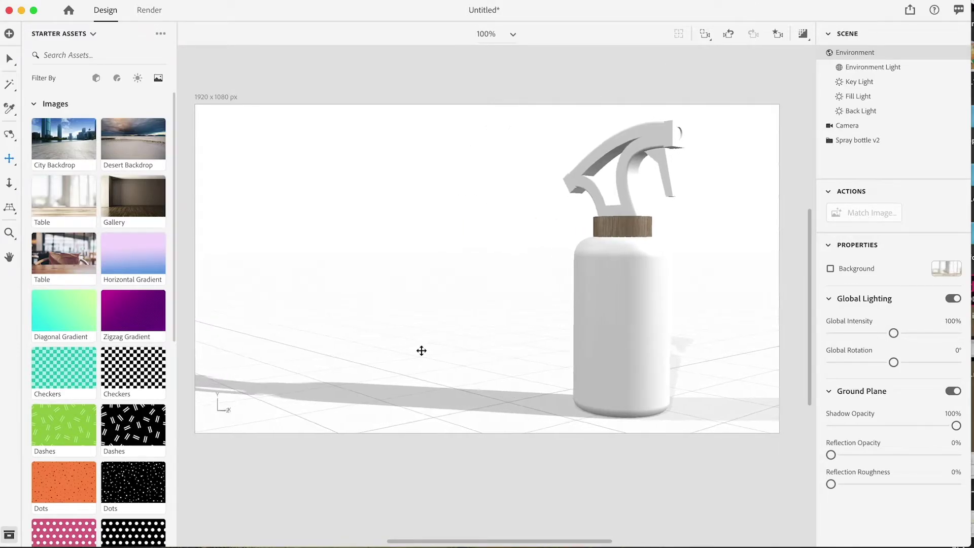
pyautogui.click(705, 36)
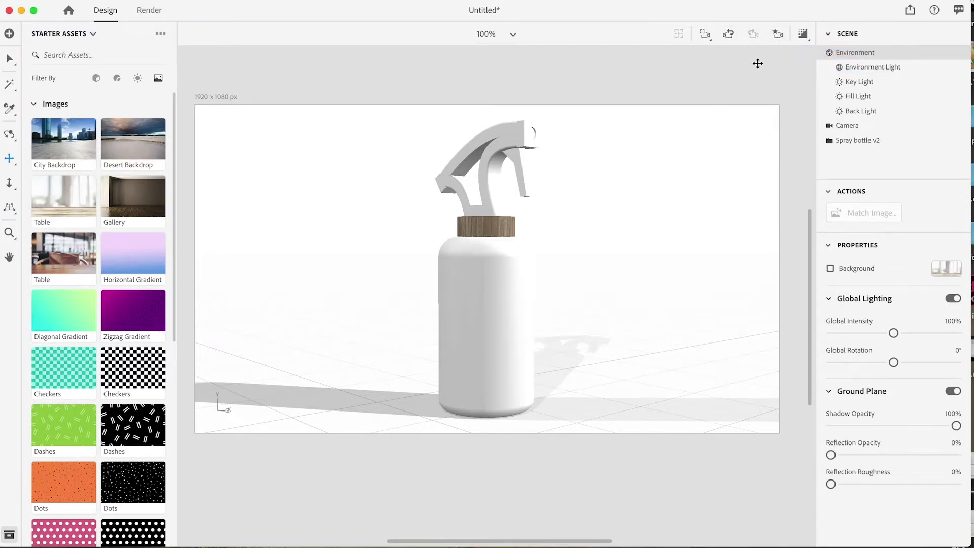
# - Pan the camera so the spray bottle stands left of the canvas centre and save the view as a camera bookmark
pyautogui.moveTo(615, 219); pyautogui.dragTo(513, 222)
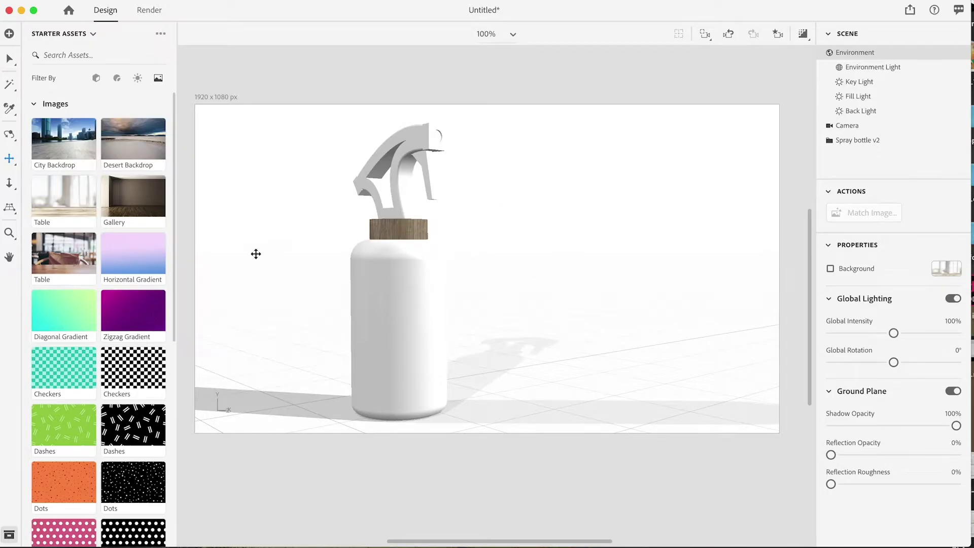
pyautogui.click(778, 35)
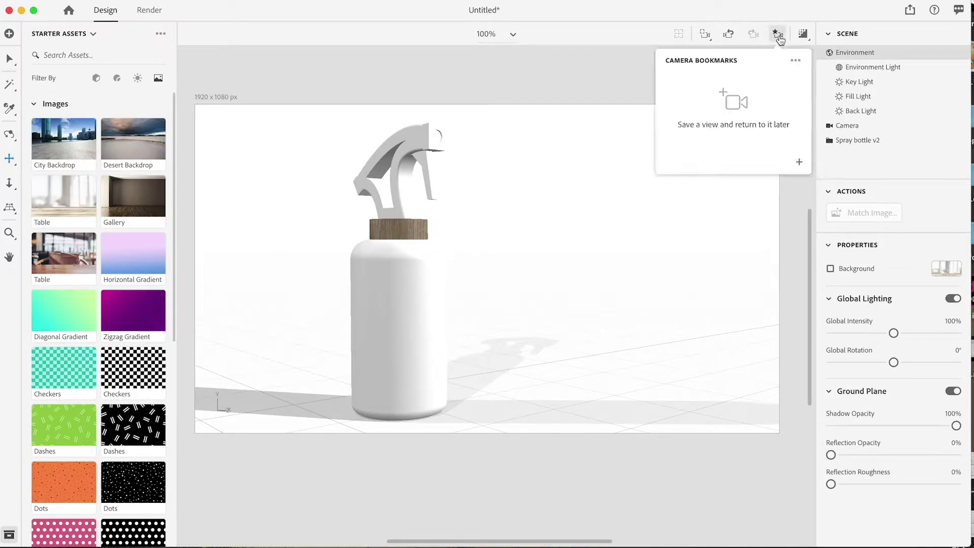
pyautogui.click(799, 162)
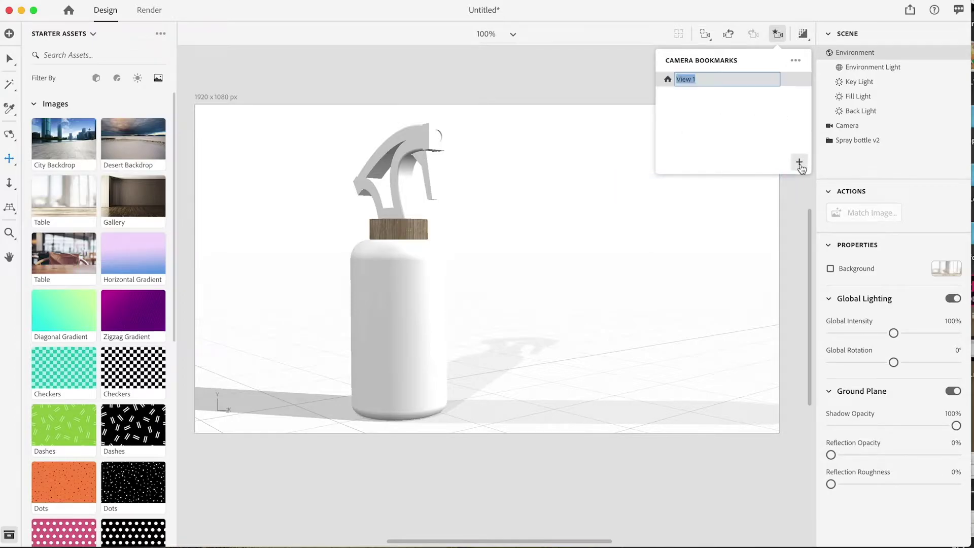
pyautogui.click(537, 216)
# - Pan the camera away from the spray bottle and return to the bookmarked view
pyautogui.moveTo(392, 266)
pyautogui.mouseDown()
pyautogui.moveTo(591, 265)
pyautogui.moveTo(441, 203)
pyautogui.moveTo(294, 124)
pyautogui.moveTo(305, 123)
pyautogui.mouseUp()
pyautogui.click(779, 35)
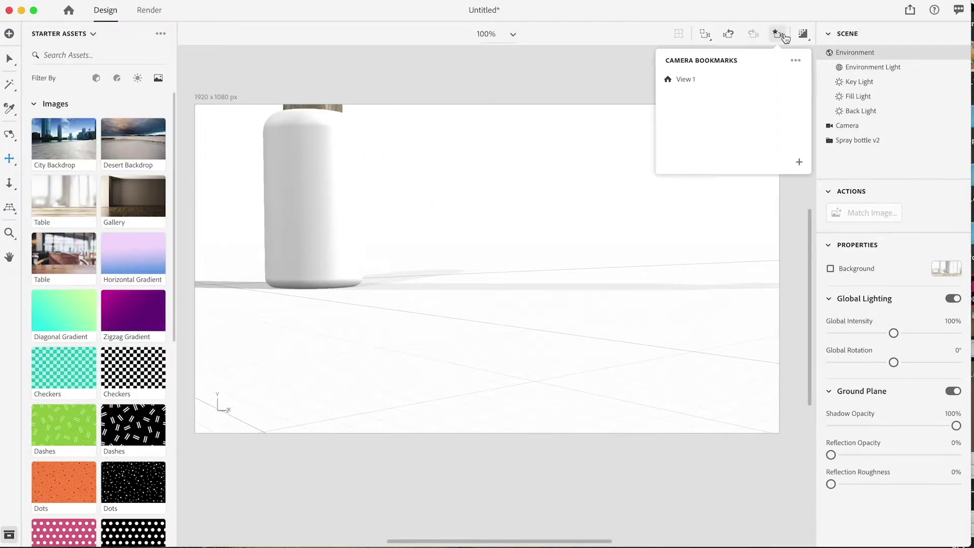
pyautogui.click(707, 84)
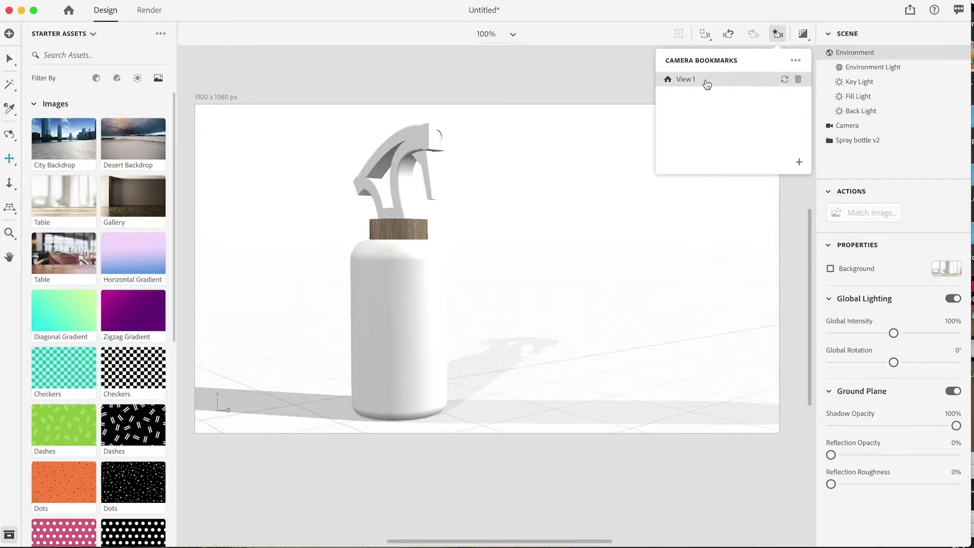
pyautogui.click(585, 80)
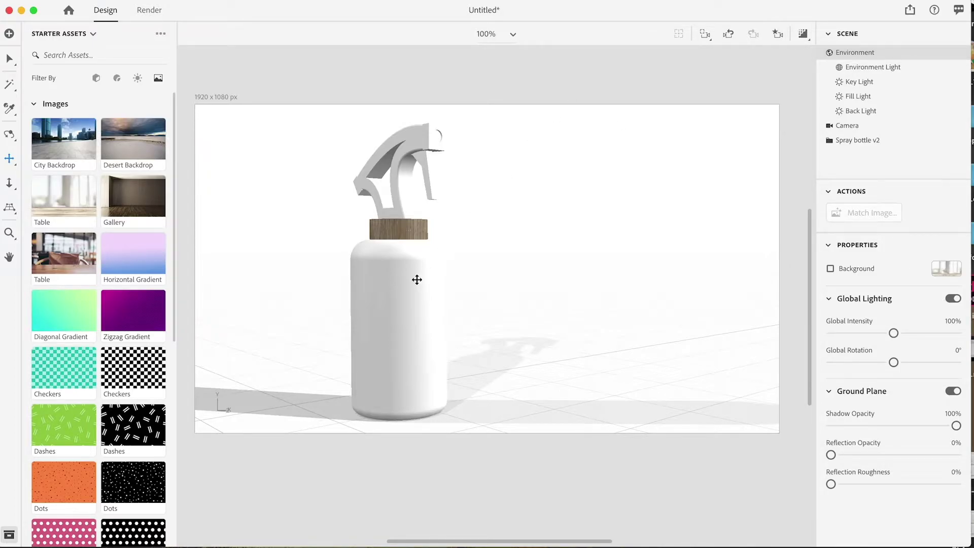
# - Try the render preview, set its resolution to Full and preview the spray bottle again
pyautogui.click(803, 39)
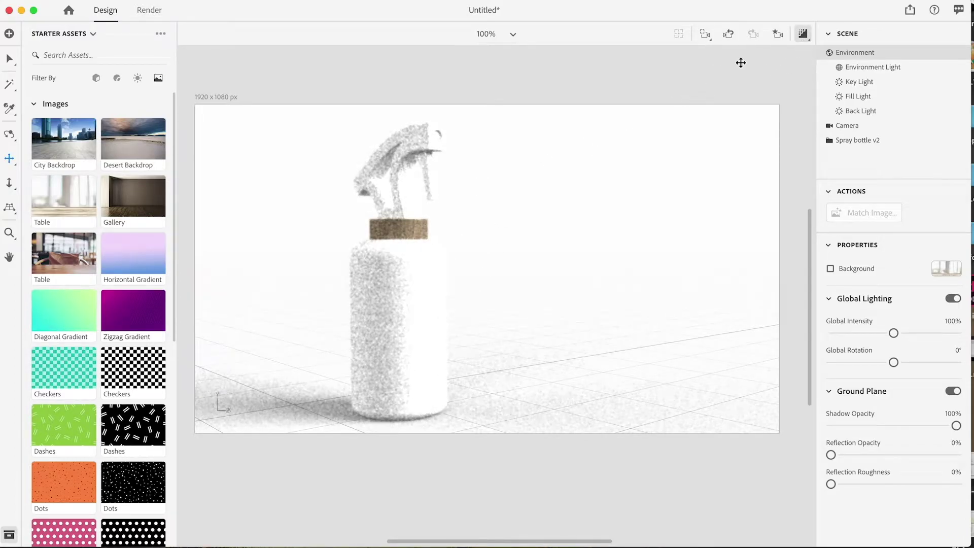
pyautogui.click(803, 40)
pyautogui.click(803, 34)
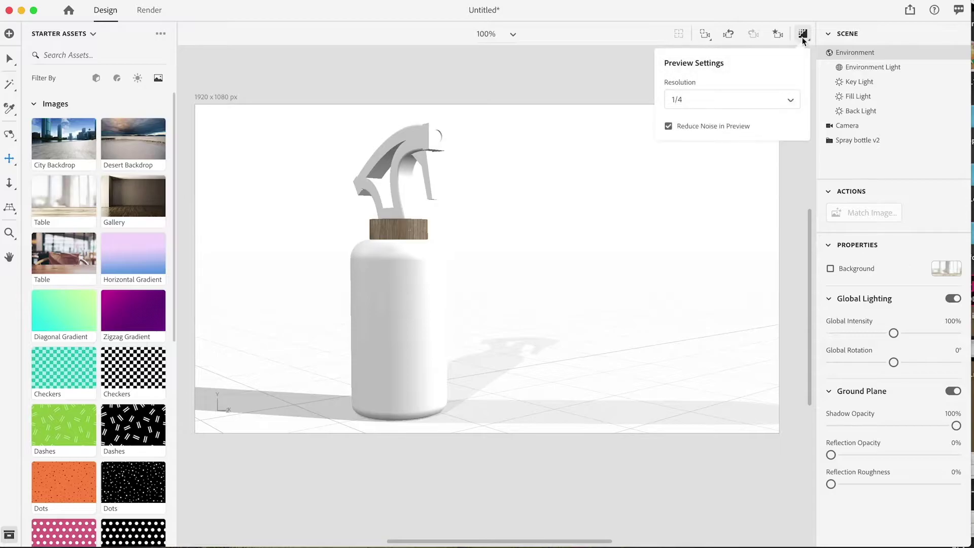
pyautogui.click(766, 105)
pyautogui.click(679, 123)
pyautogui.click(569, 67)
pyautogui.click(803, 34)
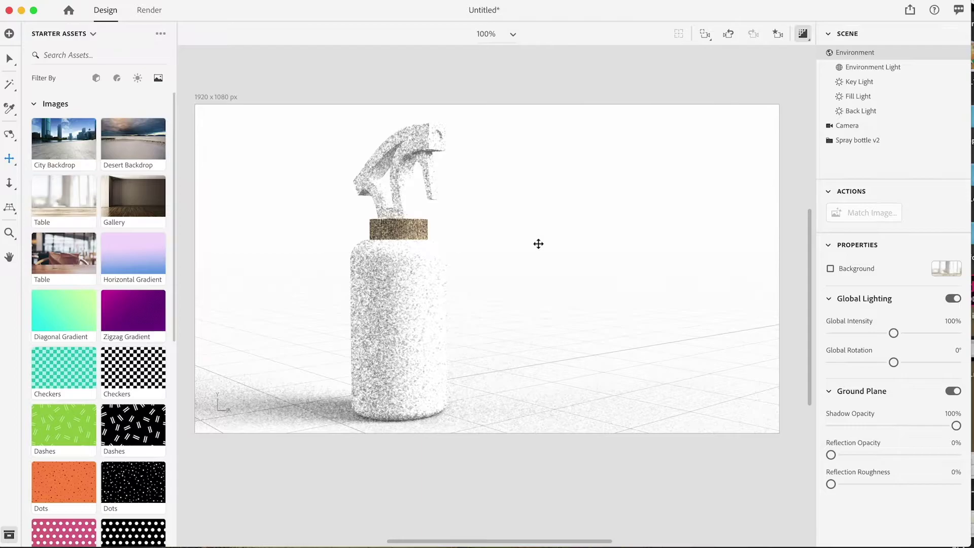
# - Set the render preview resolution to 1/2 and toggle the preview on and off
pyautogui.click(803, 34)
pyautogui.click(743, 100)
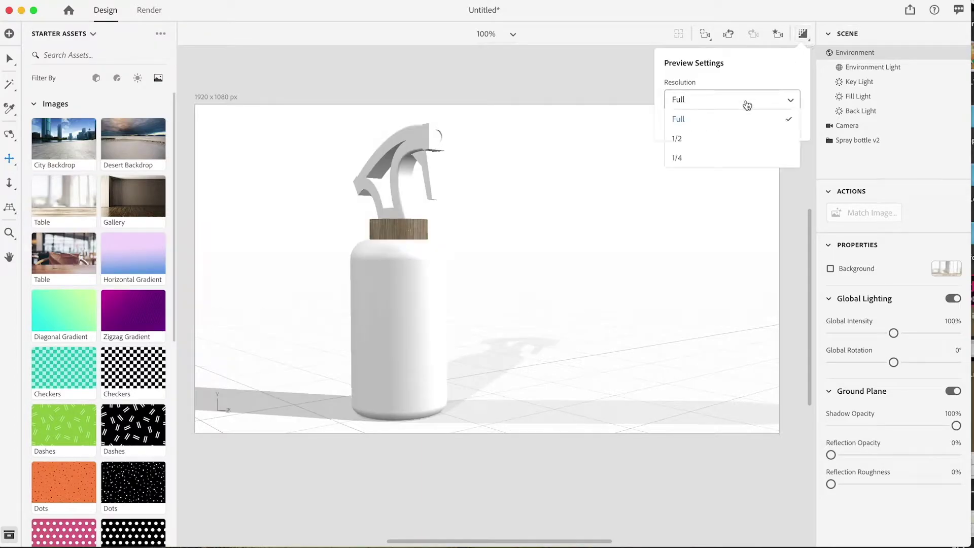
pyautogui.click(699, 137)
pyautogui.click(593, 79)
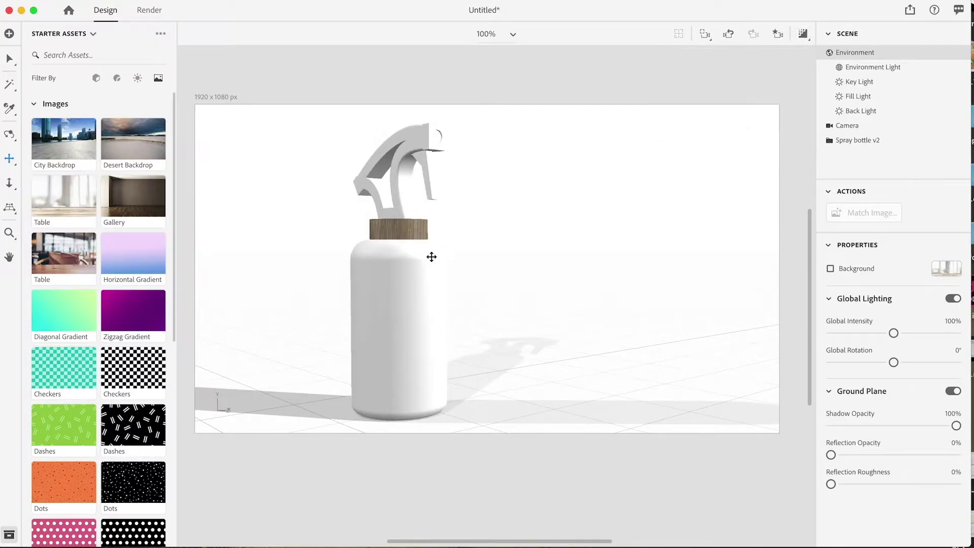
pyautogui.click(803, 34)
pyautogui.click(803, 34)
# - Set the render preview resolution to 1/4, check the preview and turn it off
pyautogui.click(810, 39)
pyautogui.click(764, 100)
pyautogui.click(696, 157)
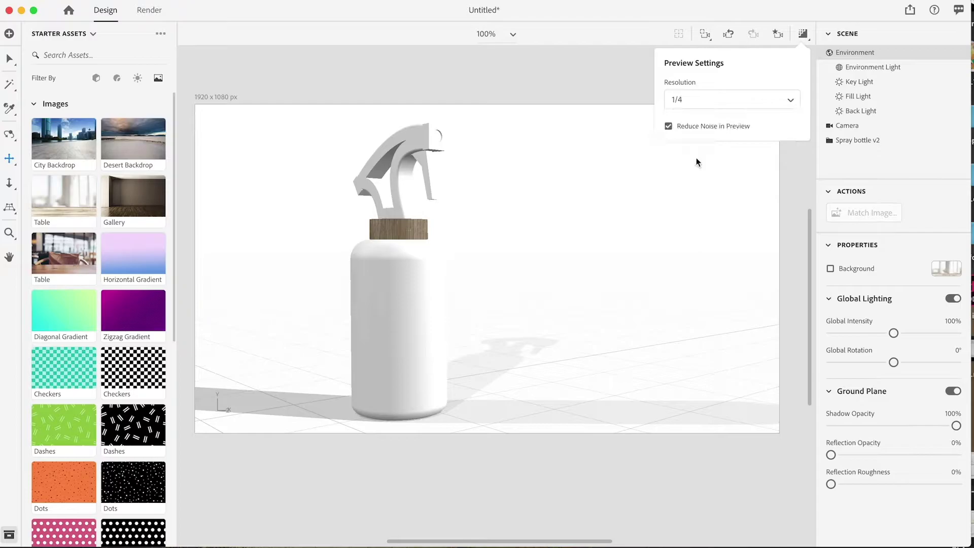
pyautogui.click(598, 69)
pyautogui.click(803, 34)
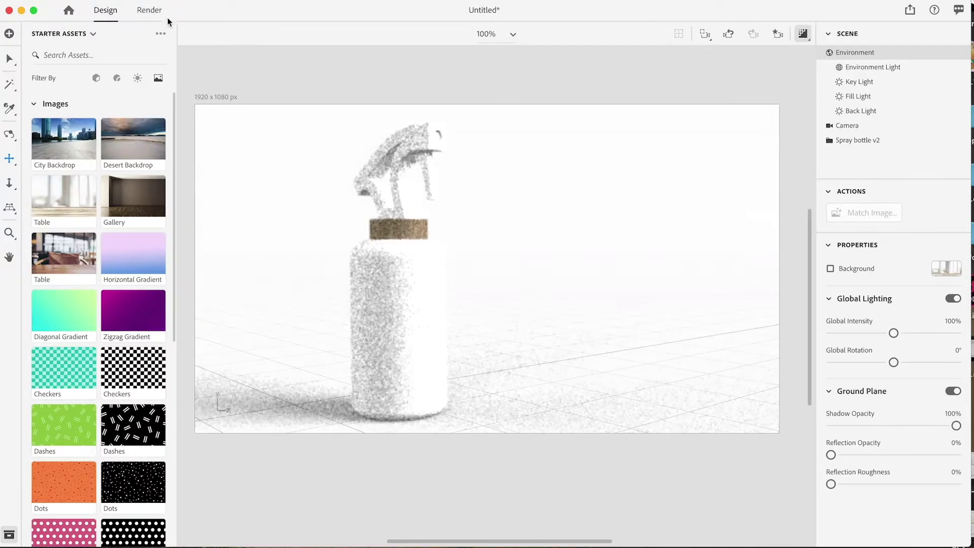
pyautogui.click(804, 34)
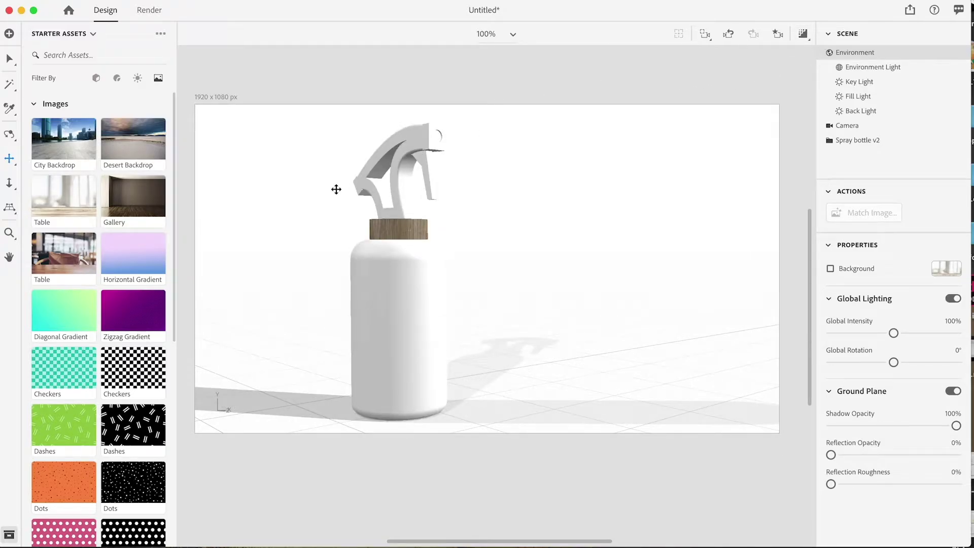
# - Review the settings in the Render workspace, and return to the Design workspace to browse starter models and materials
pyautogui.click(152, 10)
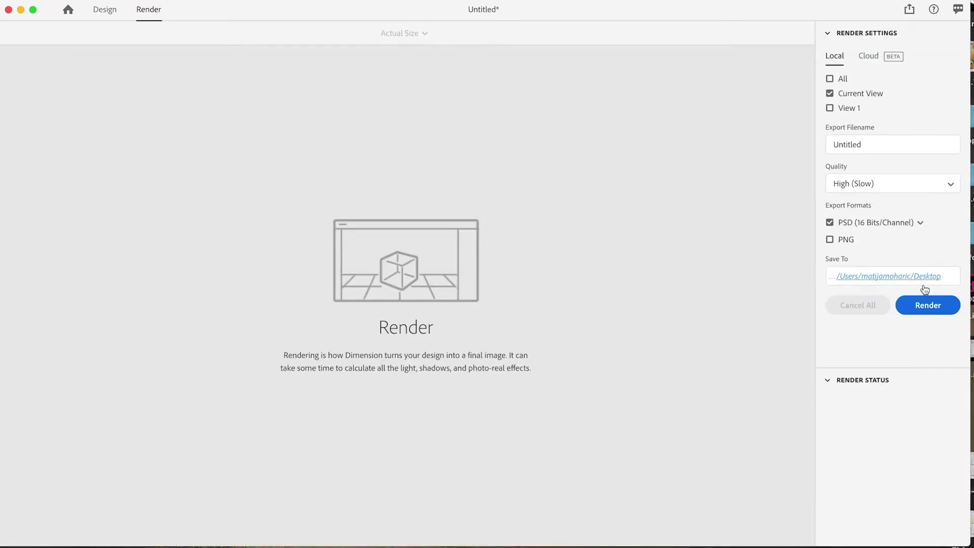
pyautogui.click(111, 15)
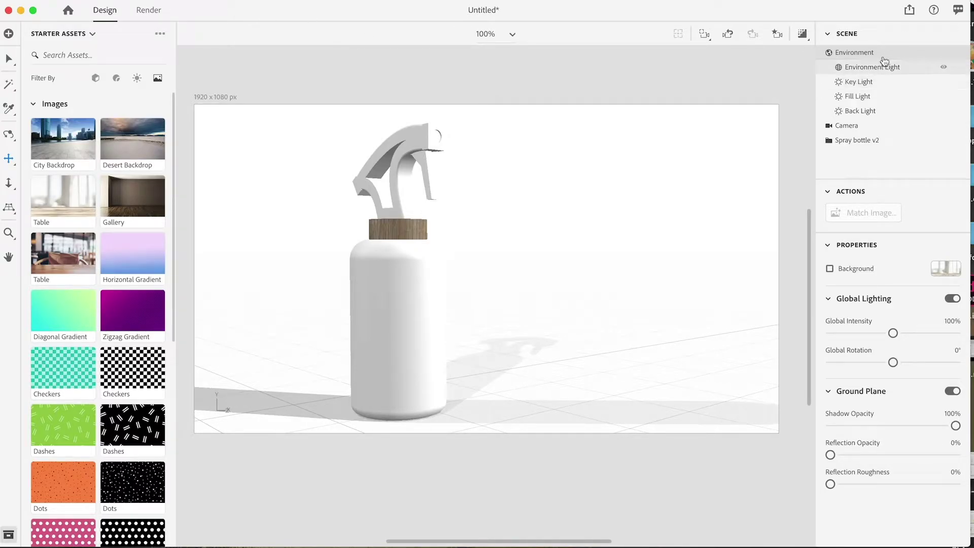
pyautogui.click(116, 78)
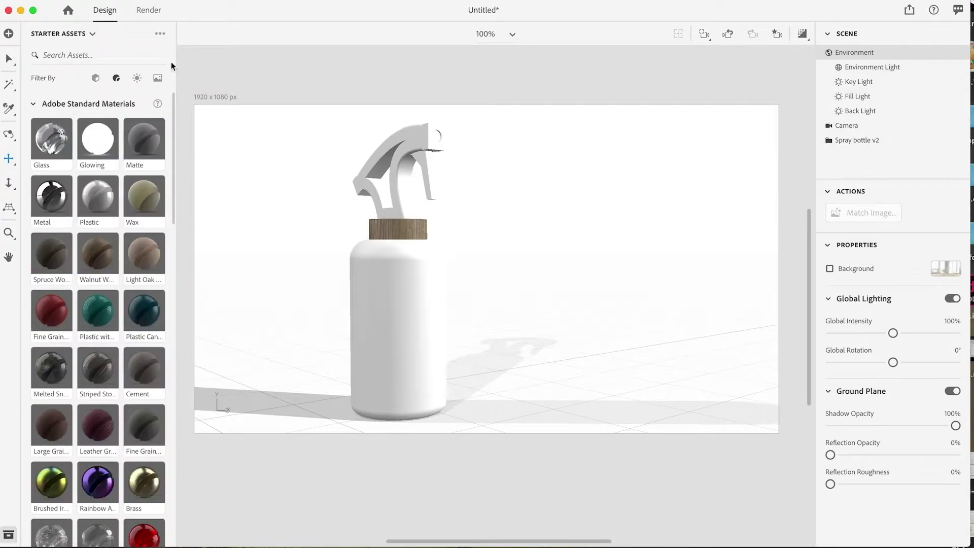
pyautogui.click(96, 78)
pyautogui.click(117, 78)
pyautogui.scroll(-5, 73, 275)
pyautogui.scroll(10, 74, 275)
# - Expand the Spray bottle v2 group and identify the Body6 part by hiding it and showing it again
pyautogui.click(829, 140)
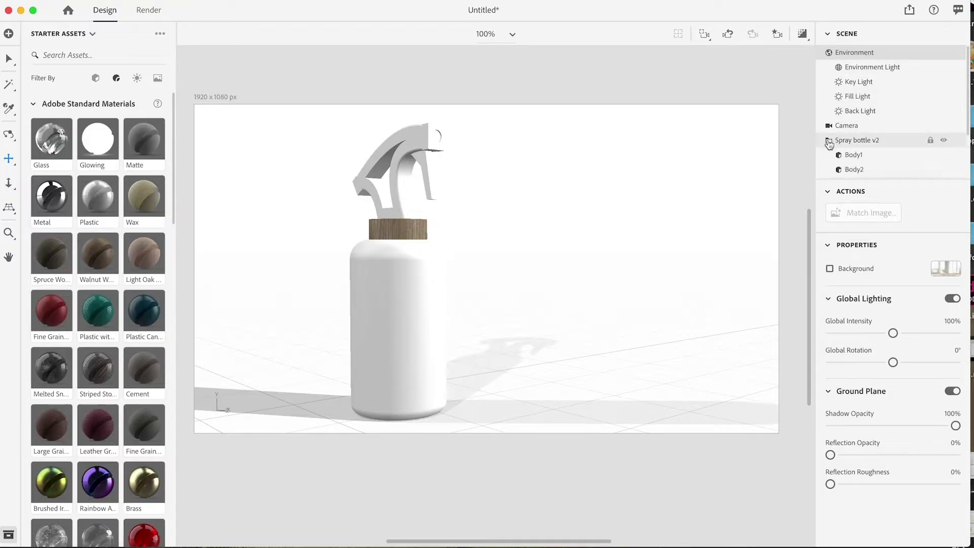
pyautogui.scroll(-3, 909, 147)
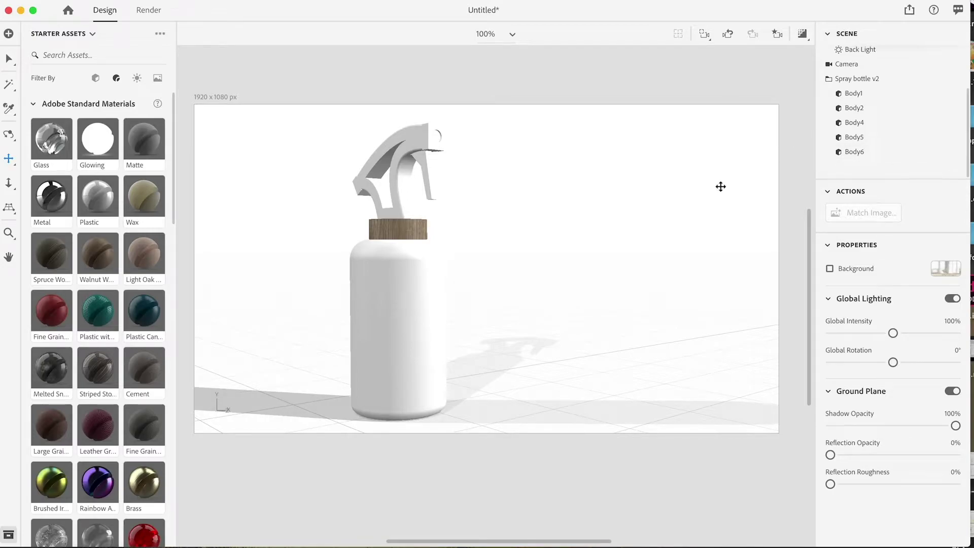
pyautogui.moveTo(938, 152)
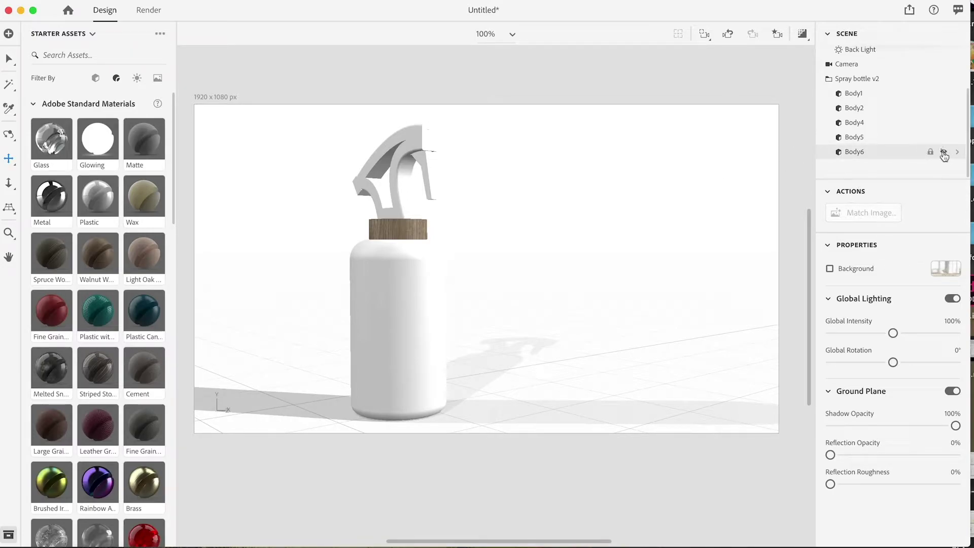
pyautogui.click(944, 153)
pyautogui.click(943, 152)
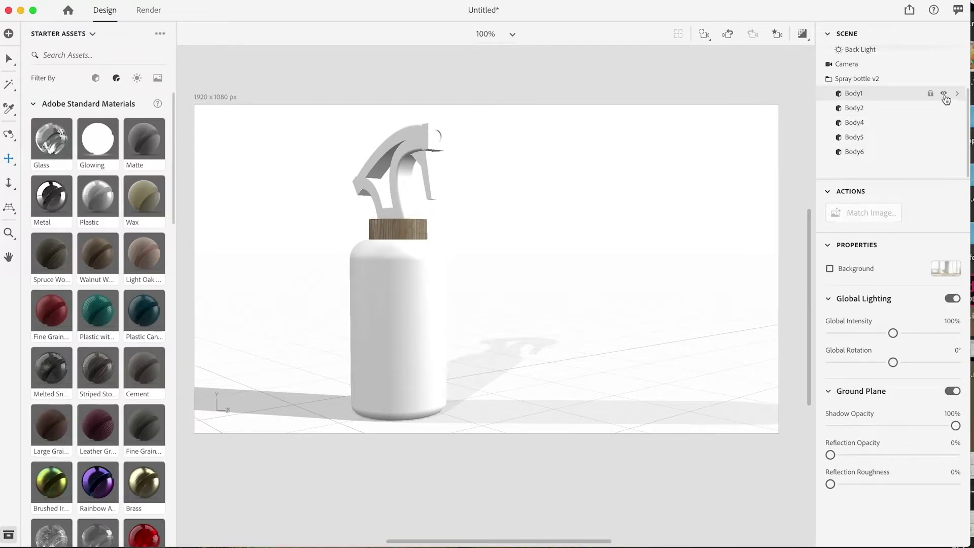
# - Identify the Body1, Body2, Body4, Body5 and Body6 parts of the spray bottle by hiding and showing each one
pyautogui.click(945, 93)
pyautogui.click(945, 94)
pyautogui.click(944, 109)
pyautogui.click(944, 109)
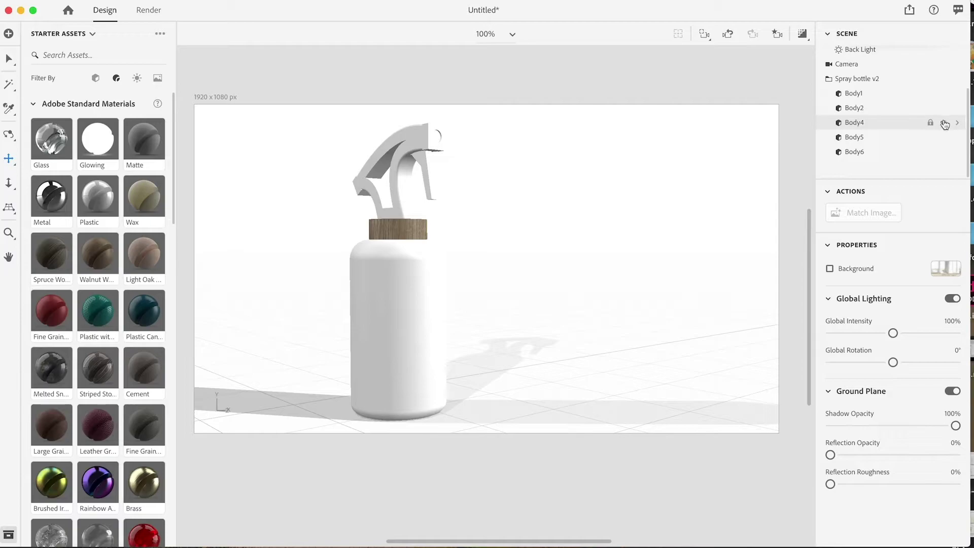
pyautogui.click(944, 123)
pyautogui.click(943, 124)
pyautogui.click(944, 137)
pyautogui.click(944, 137)
pyautogui.click(944, 138)
pyautogui.click(944, 138)
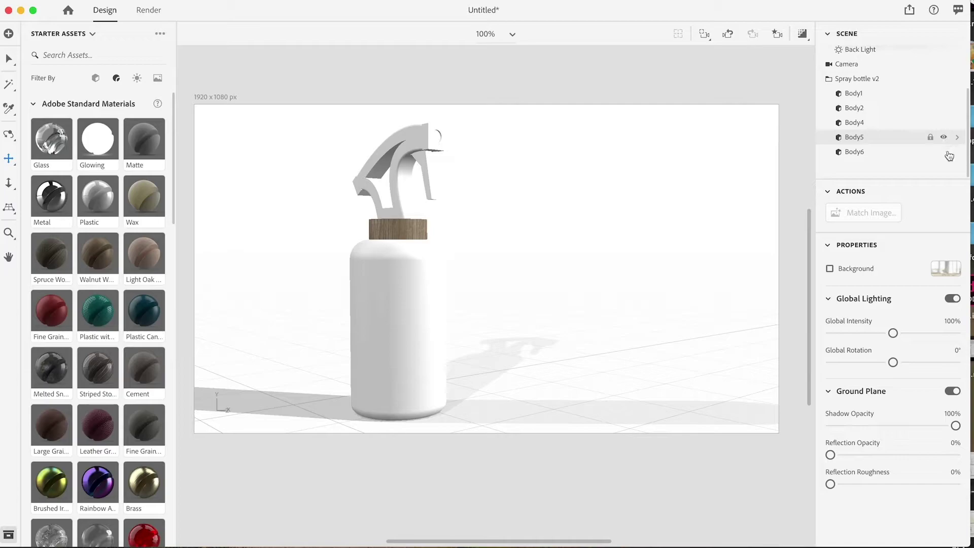
pyautogui.click(944, 152)
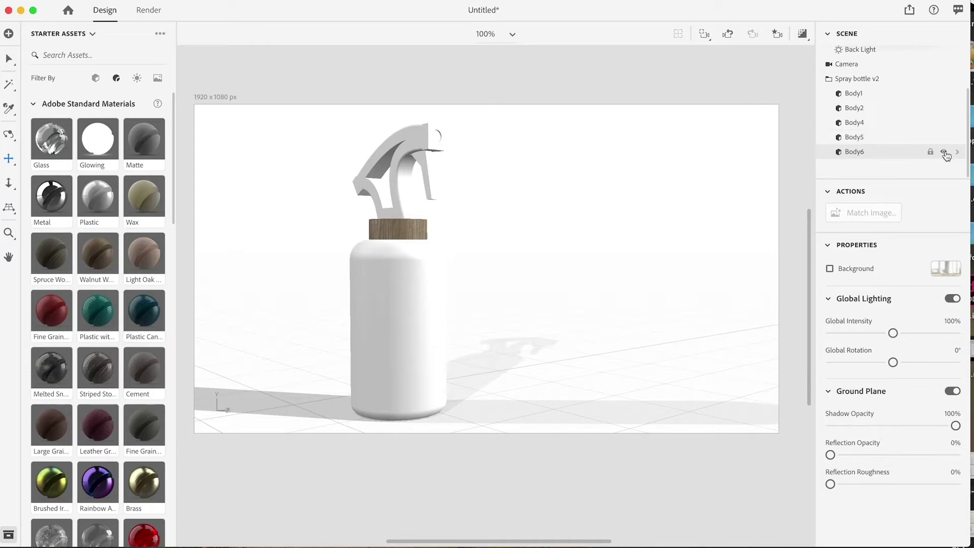
pyautogui.click(944, 152)
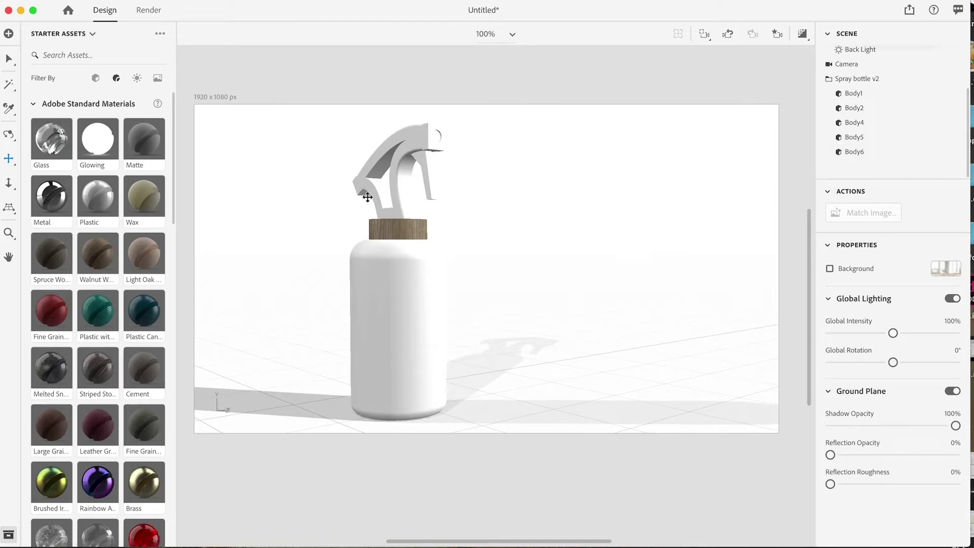
# - Orbit the camera slightly around the bottle and browse the Adobe Standard Materials and Substance Materials
pyautogui.click(9, 135)
pyautogui.moveTo(549, 288); pyautogui.dragTo(570, 289)
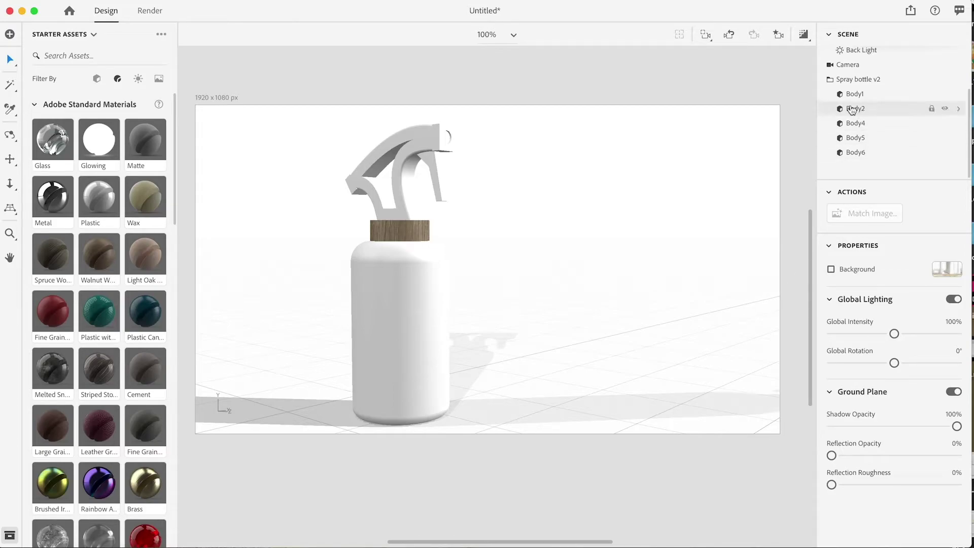
pyautogui.scroll(3, 908, 137)
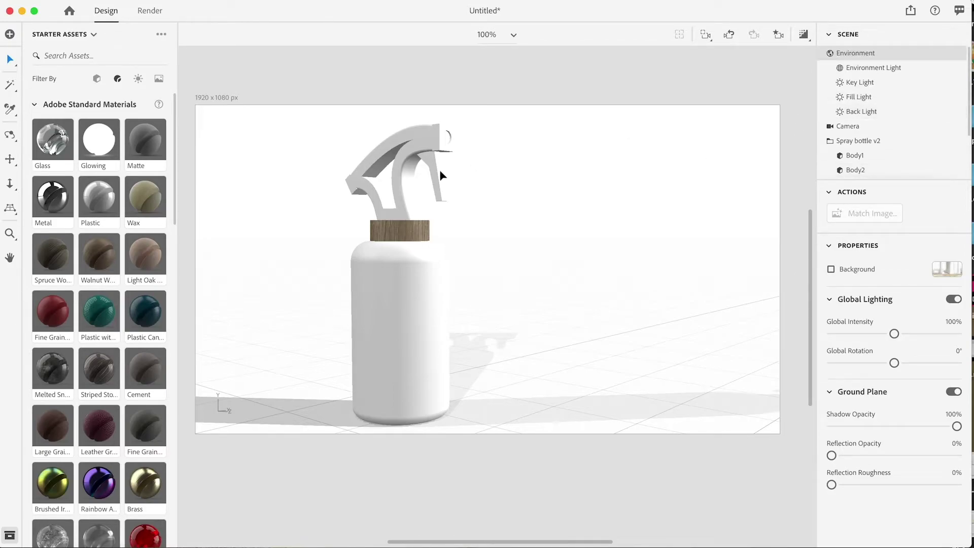
pyautogui.scroll(-1, 92, 265)
pyautogui.scroll(1, 92, 265)
pyautogui.scroll(-2, 92, 266)
pyautogui.scroll(-10, 92, 266)
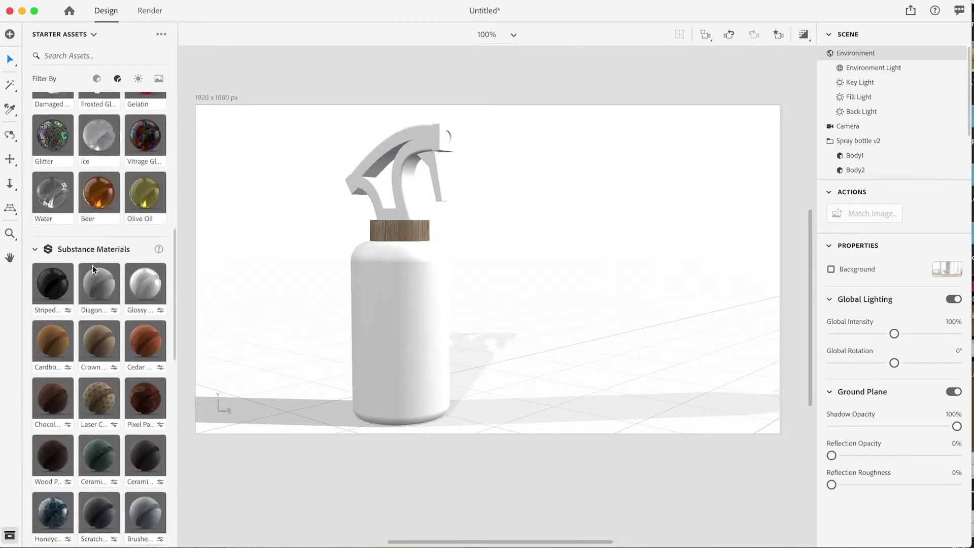
pyautogui.scroll(-5, 92, 266)
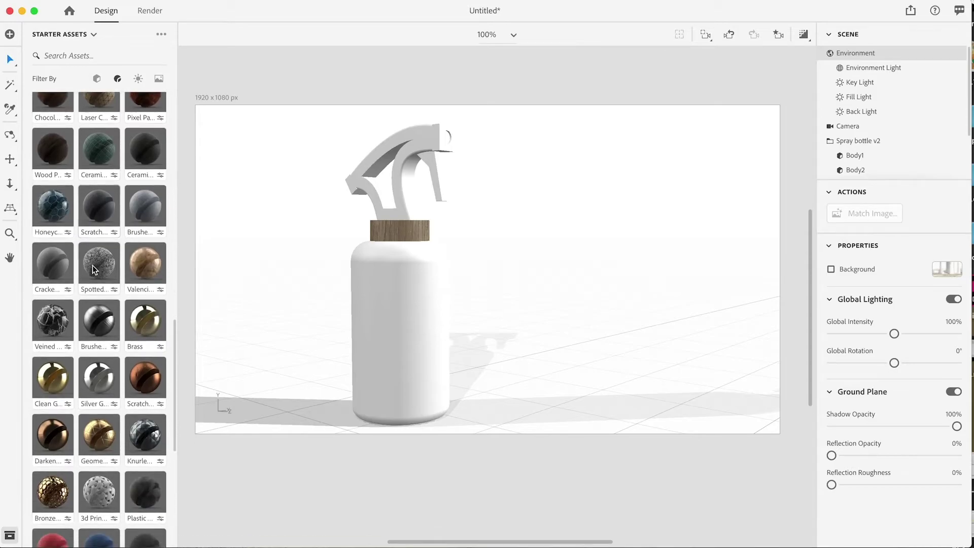
pyautogui.scroll(-2, 93, 266)
pyautogui.scroll(4, 92, 265)
pyautogui.scroll(5, 92, 266)
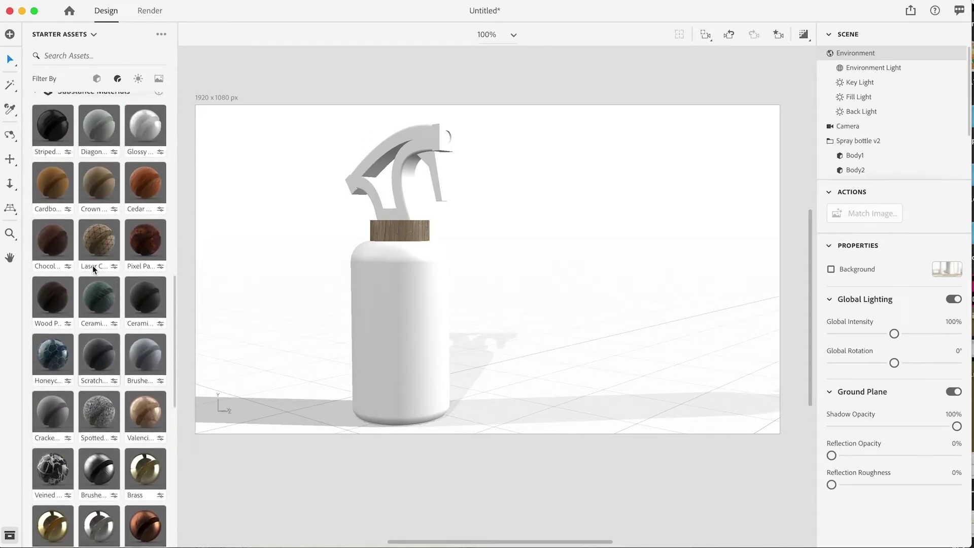
pyautogui.scroll(2, 93, 266)
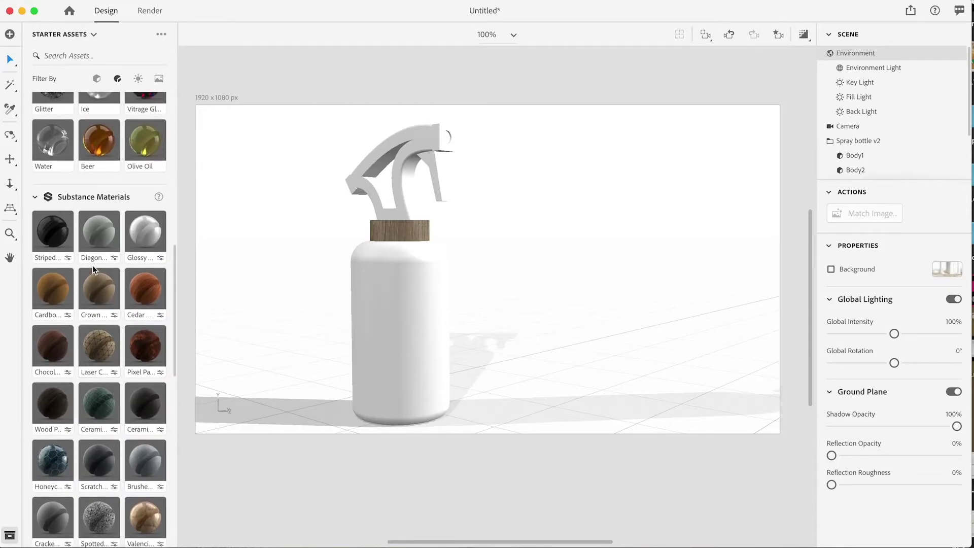
pyautogui.scroll(1, 96, 342)
pyautogui.scroll(9, 96, 342)
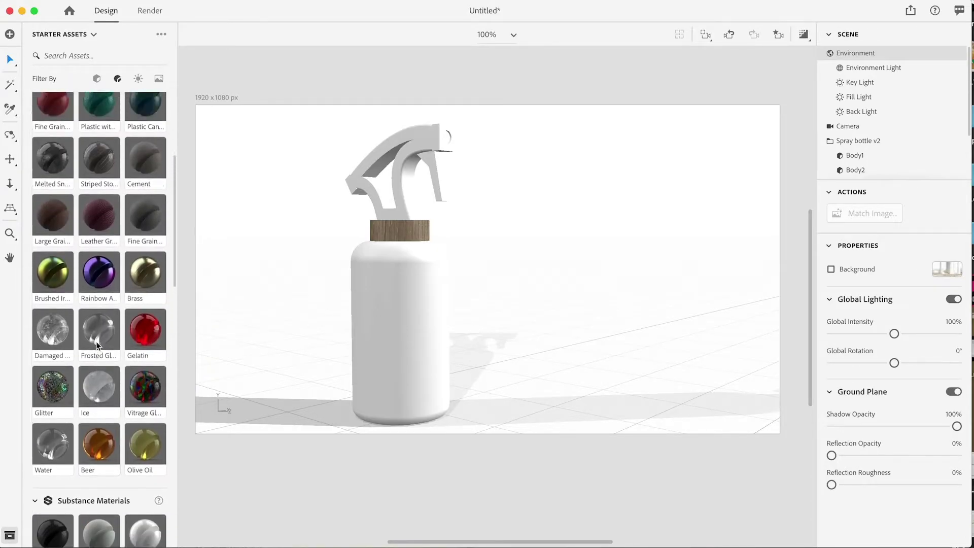
# - Apply the Valencia Marble Substance material to the bottle body and set its Color Adjustment to 0
pyautogui.scroll(-12, 96, 342)
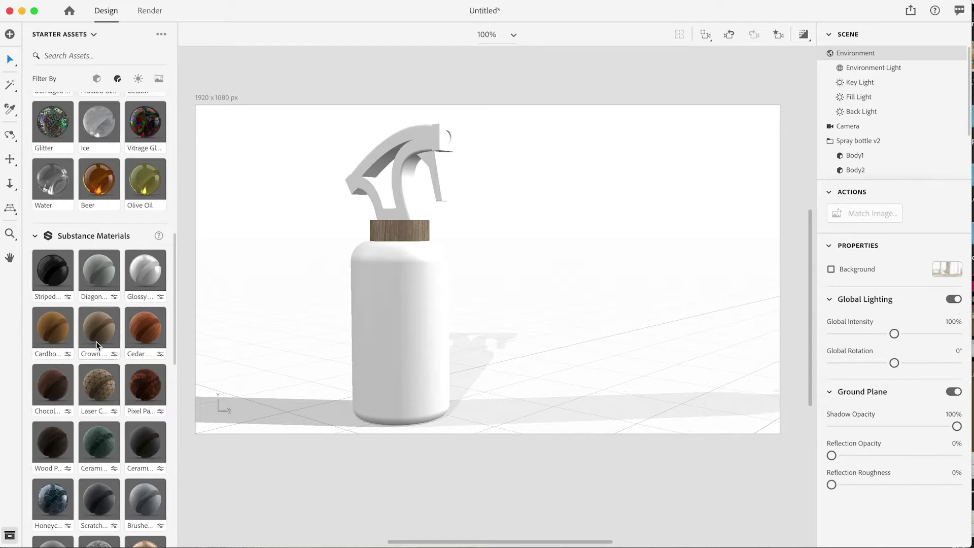
pyautogui.scroll(-2, 101, 335)
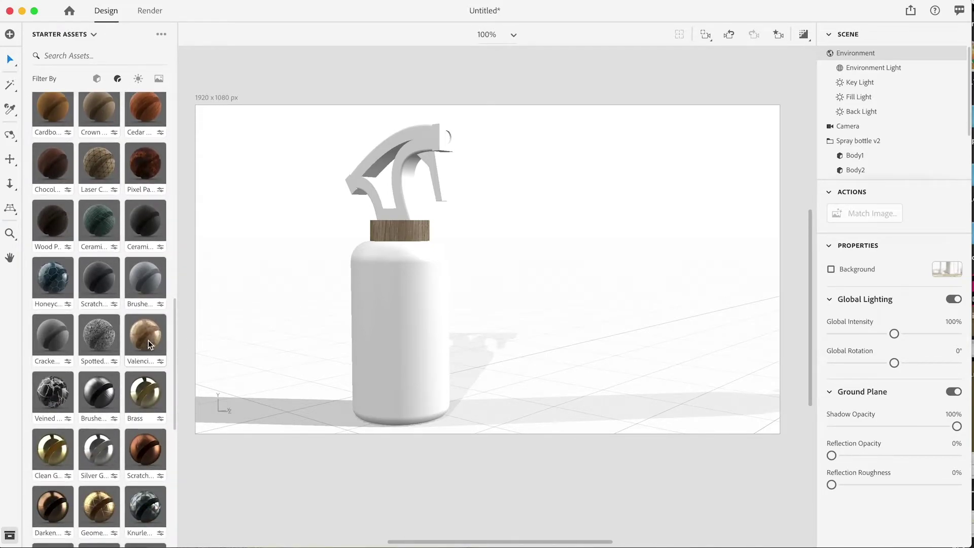
pyautogui.moveTo(149, 340)
pyautogui.mouseDown()
pyautogui.moveTo(511, 341)
pyautogui.moveTo(435, 327)
pyautogui.mouseUp()
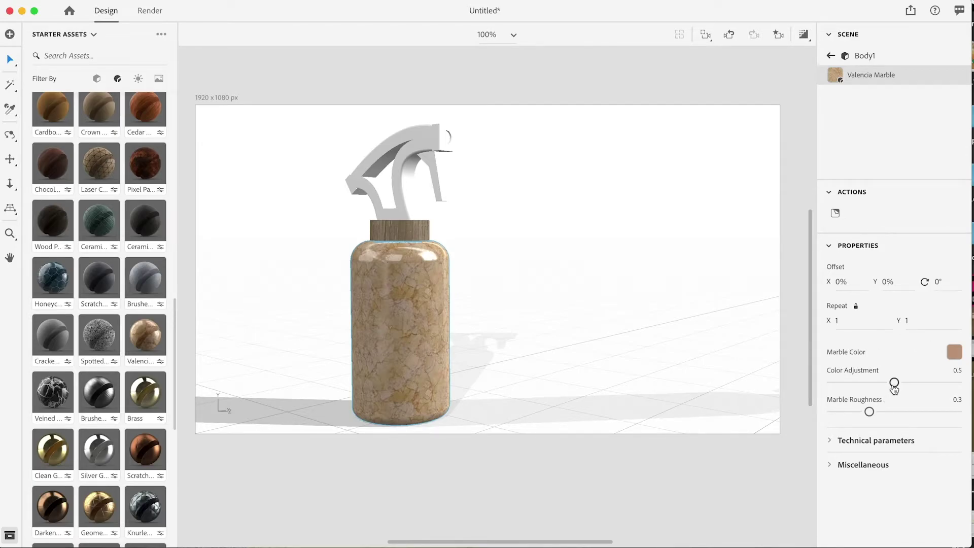
pyautogui.moveTo(894, 383); pyautogui.dragTo(830, 382)
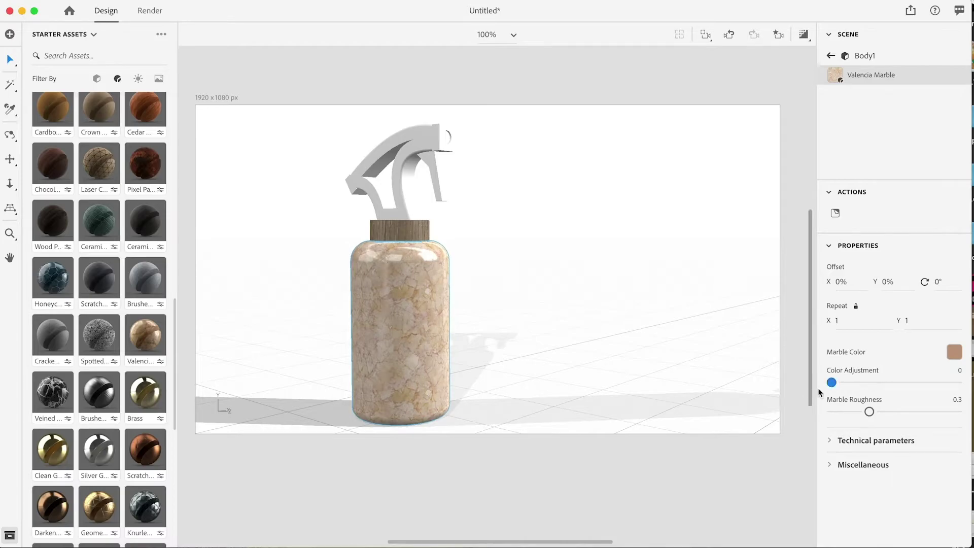
# - Compare Marble Roughness values of 0.64, 0.48, 0.87 and 0 on the bottle body
pyautogui.moveTo(869, 411); pyautogui.dragTo(912, 413)
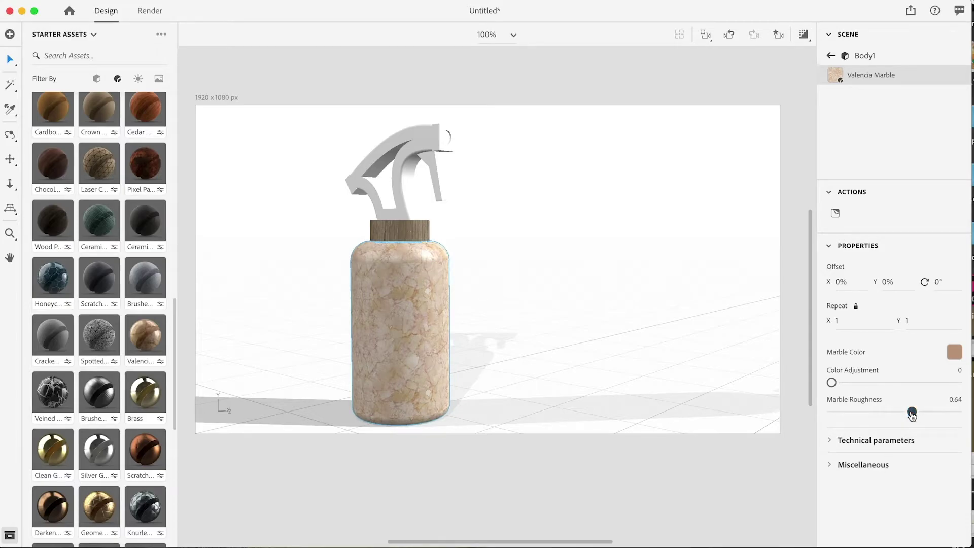
pyautogui.moveTo(912, 411)
pyautogui.mouseDown()
pyautogui.moveTo(842, 412)
pyautogui.moveTo(893, 413)
pyautogui.mouseUp()
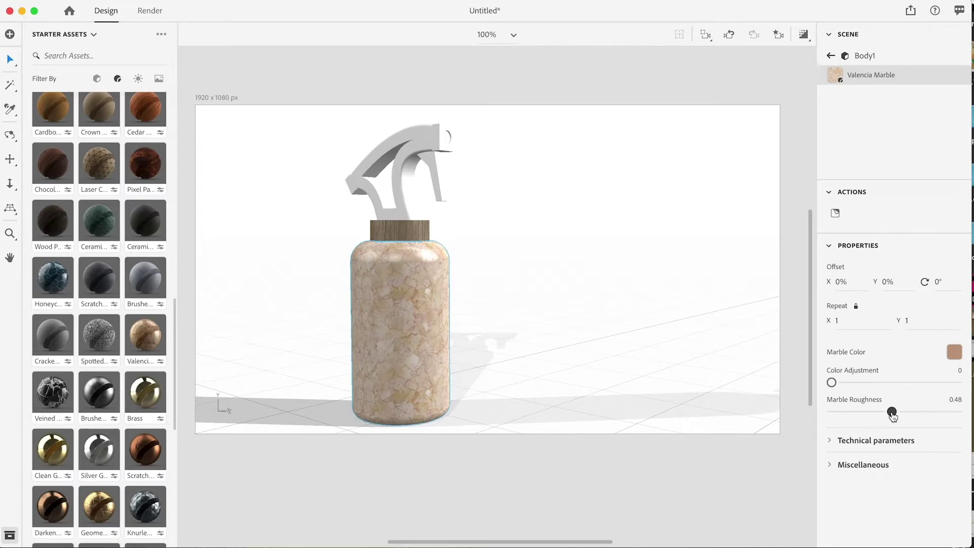
pyautogui.moveTo(893, 414); pyautogui.dragTo(817, 412)
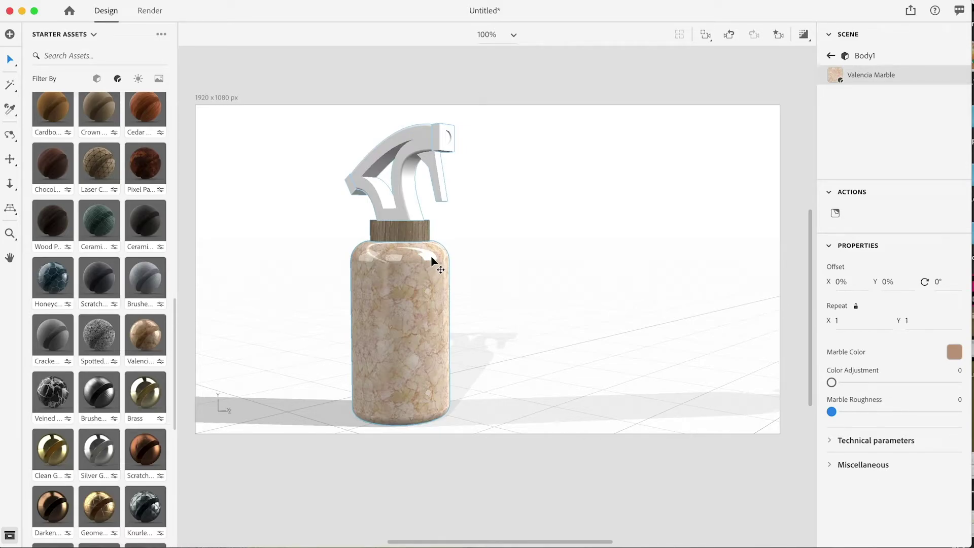
pyautogui.moveTo(832, 413); pyautogui.dragTo(942, 417)
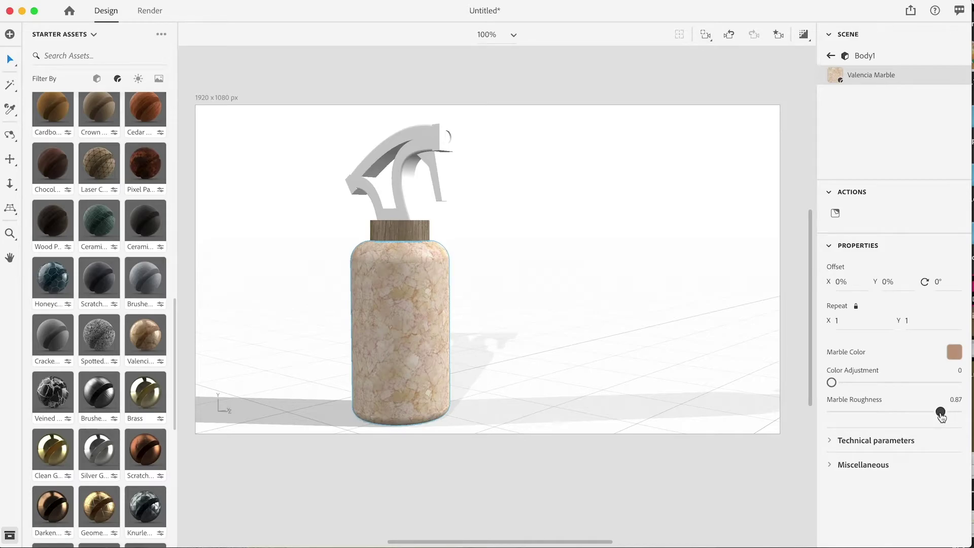
pyautogui.moveTo(942, 417); pyautogui.dragTo(799, 412)
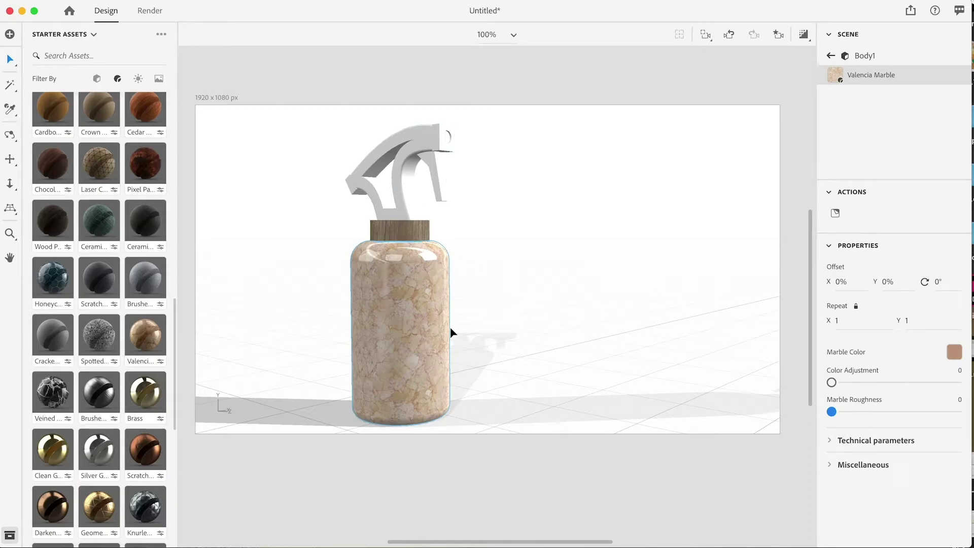
# - Try the maximum Marble Roughness and a value of 0.1 on the bottle body
pyautogui.click(832, 412)
pyautogui.moveTo(831, 412); pyautogui.dragTo(839, 412)
pyautogui.doubleClick(954, 400)
pyautogui.write('160')
pyautogui.press('Return')
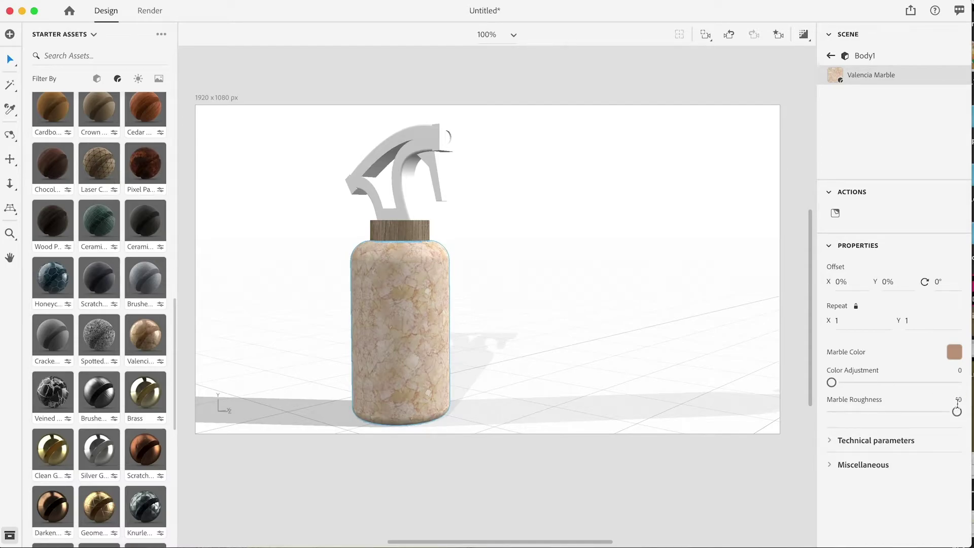
pyautogui.click(842, 412)
pyautogui.doubleClick(953, 400)
pyautogui.write('0.')
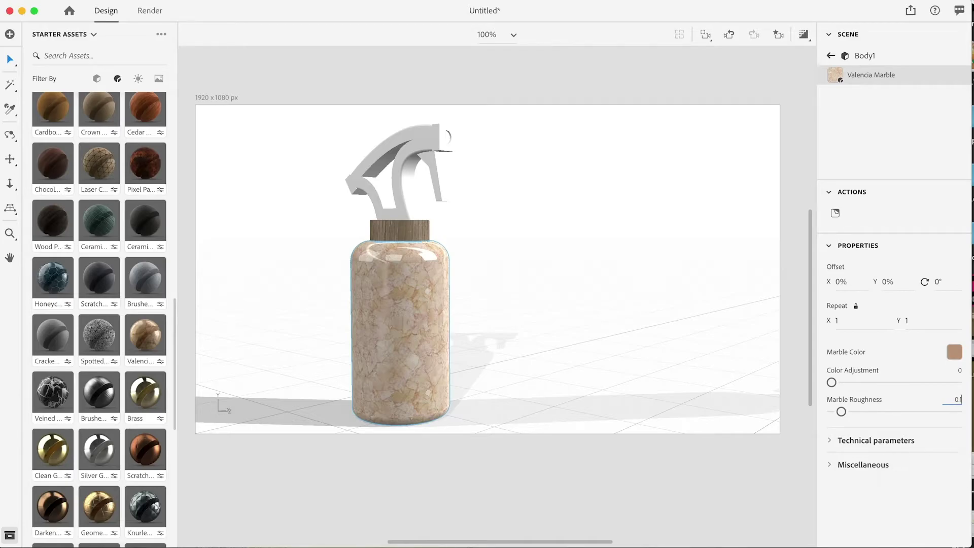
pyautogui.press('Return')
# - Try Marble Roughness values of 0.2 and 0.5 on the bottle body
pyautogui.click(960, 400)
pyautogui.write('0.2')
pyautogui.click(914, 493)
pyautogui.click(960, 401)
pyautogui.press('BackSpace')
pyautogui.write('0.5')
pyautogui.press('Return')
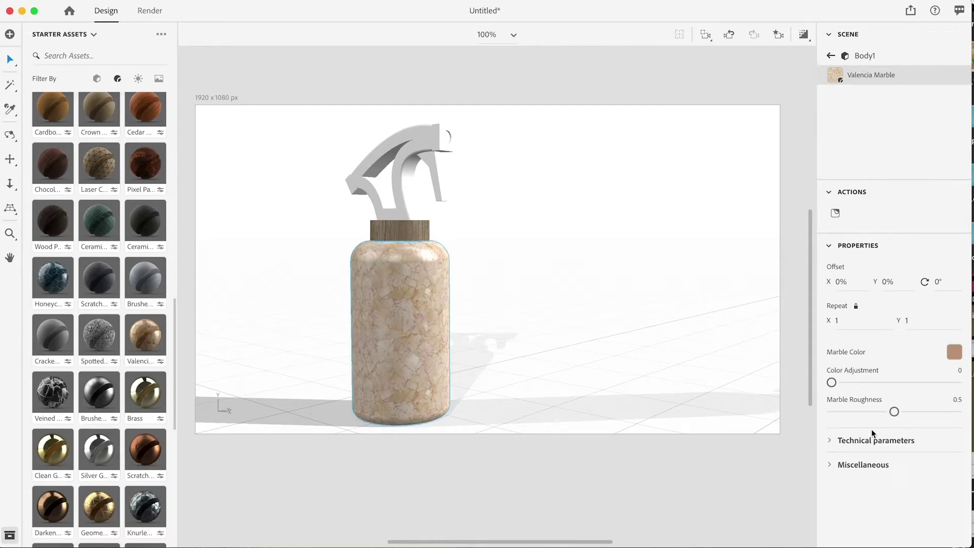
# - Set the Valencia Marble's Marble Roughness to 0.4
pyautogui.click(870, 412)
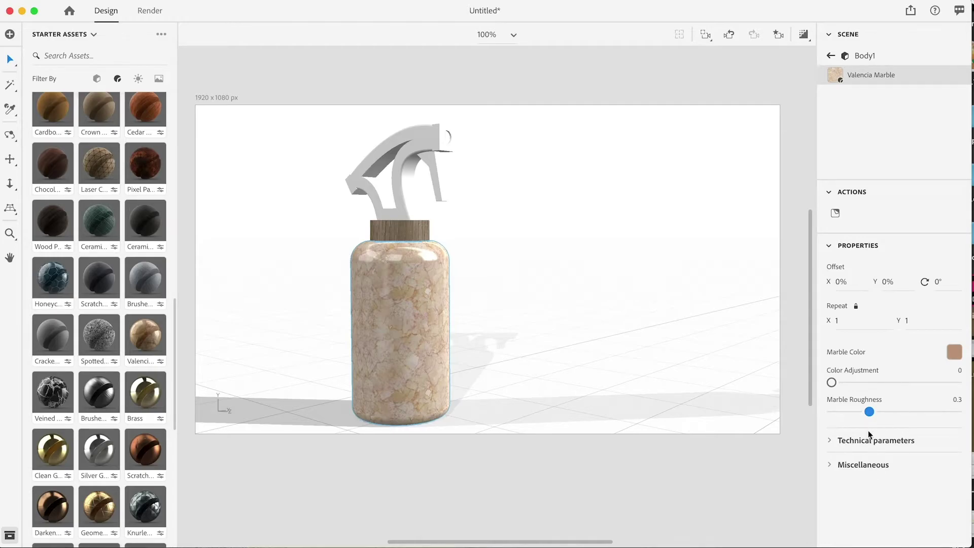
pyautogui.click(957, 400)
pyautogui.press('BackSpace')
pyautogui.write('0.4')
pyautogui.click(957, 446)
# - Expand the marble's Technical parameters and raise its Luminosity to 0.57
pyautogui.click(833, 446)
pyautogui.scroll(-3, 876, 433)
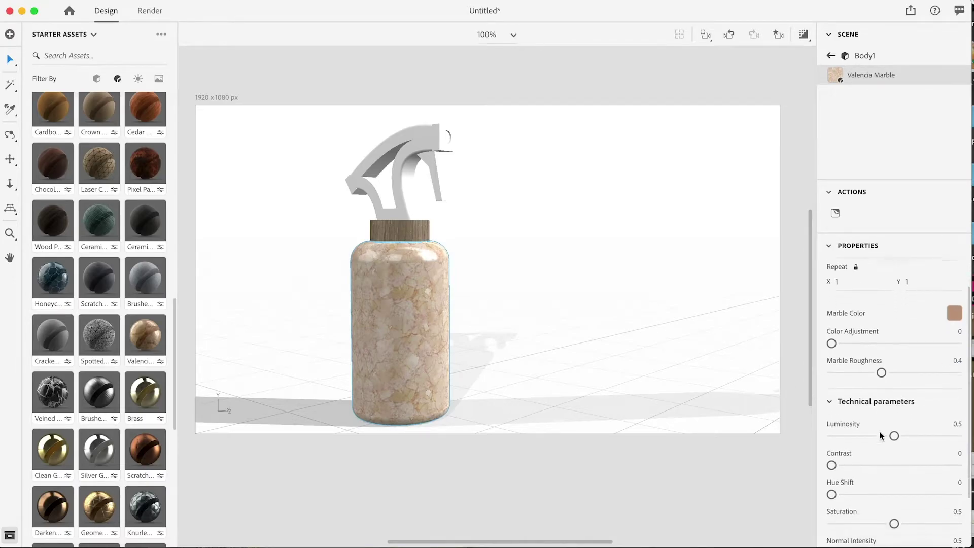
pyautogui.scroll(-1, 880, 432)
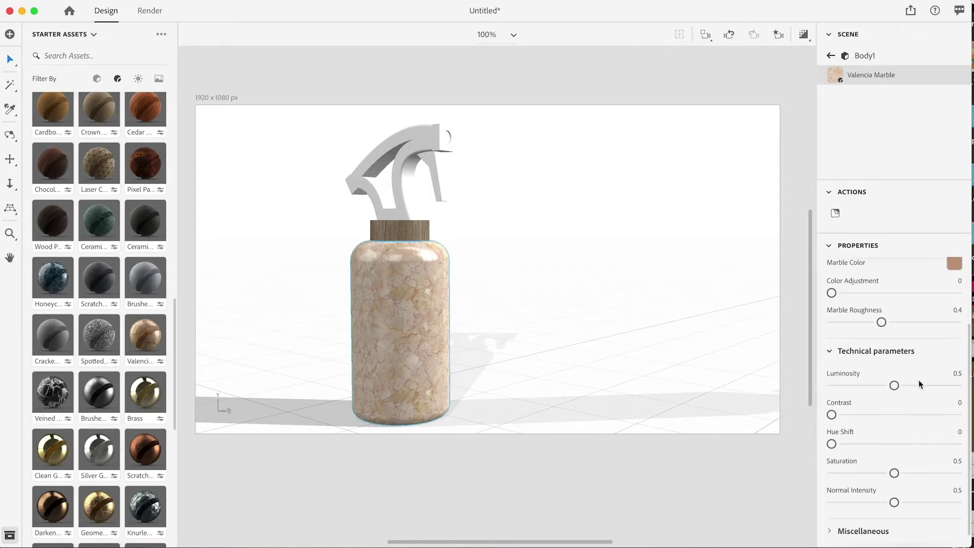
pyautogui.moveTo(894, 386)
pyautogui.mouseDown()
pyautogui.moveTo(910, 389)
pyautogui.moveTo(900, 389)
pyautogui.mouseUp()
pyautogui.moveTo(901, 390); pyautogui.dragTo(900, 386)
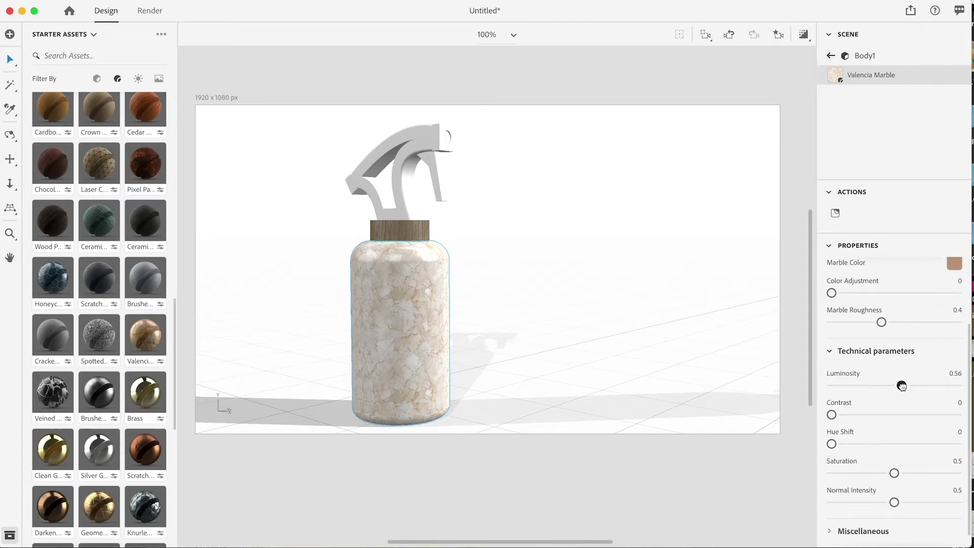
pyautogui.moveTo(902, 385); pyautogui.dragTo(902, 385)
# - Set the marble's Contrast to 0.05 and leave its Hue Shift at 0
pyautogui.click(831, 416)
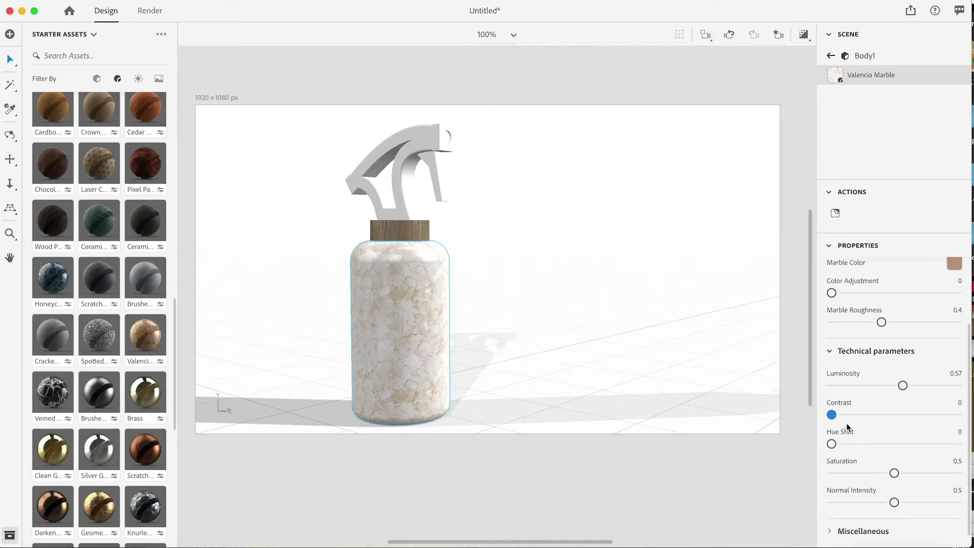
pyautogui.moveTo(832, 415); pyautogui.dragTo(834, 414)
pyautogui.moveTo(836, 415)
pyautogui.mouseDown()
pyautogui.moveTo(924, 415)
pyautogui.moveTo(840, 419)
pyautogui.mouseUp()
pyautogui.click(961, 404)
pyautogui.moveTo(833, 447)
pyautogui.mouseDown()
pyautogui.moveTo(955, 445)
pyautogui.moveTo(821, 449)
pyautogui.mouseUp()
# - Try higher and lower Saturation values on the marble, and return the Saturation to 0.5
pyautogui.moveTo(894, 474)
pyautogui.mouseDown()
pyautogui.moveTo(911, 474)
pyautogui.moveTo(903, 474)
pyautogui.mouseUp()
pyautogui.click(956, 461)
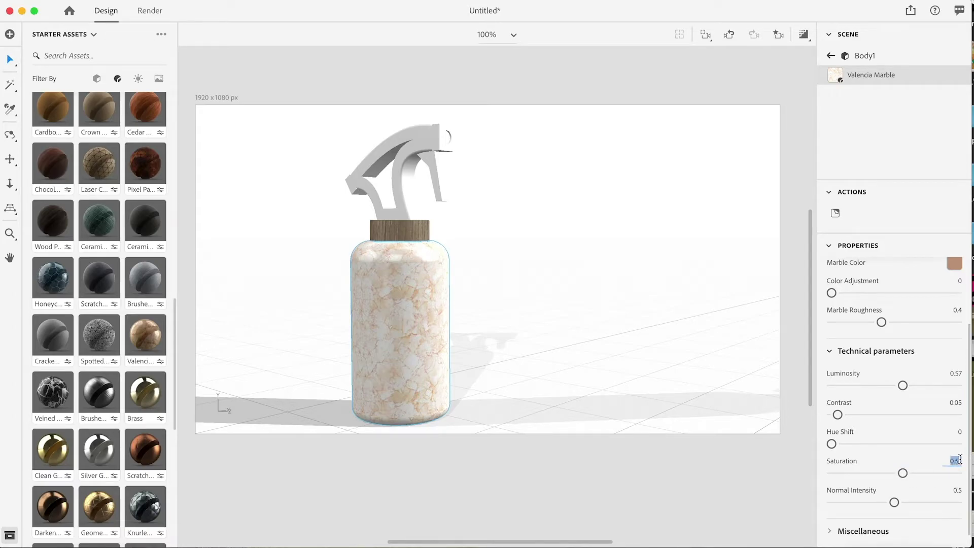
pyautogui.press('BackSpace')
pyautogui.moveTo(875, 472); pyautogui.dragTo(886, 473)
pyautogui.click(955, 461)
# - Set the marble's Normal Intensity to 0
pyautogui.click(958, 490)
pyautogui.moveTo(899, 507); pyautogui.dragTo(809, 505)
pyautogui.click(960, 490)
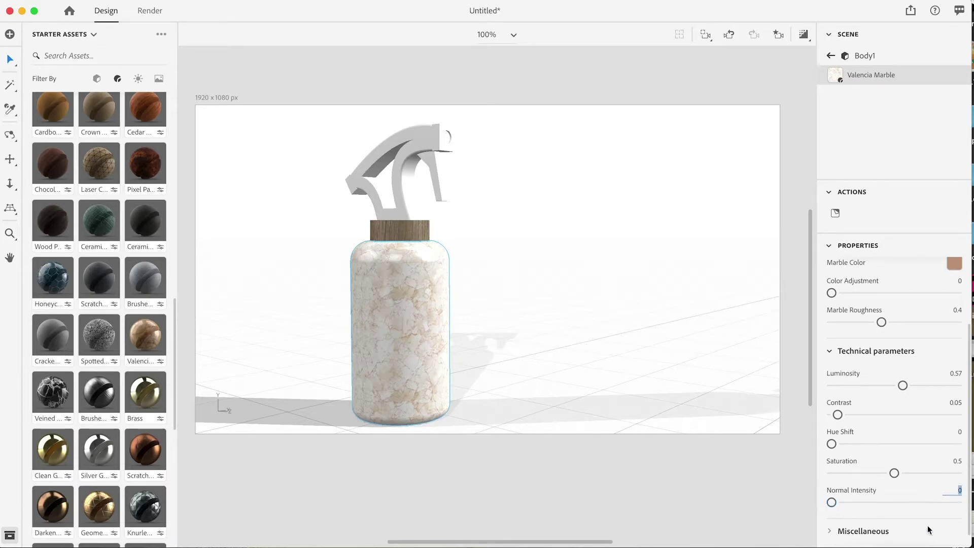
pyautogui.write('0')
# - Expand the marble's Miscellaneous settings and zoom in on the bottle body to inspect the texture at 1024px resolution
pyautogui.scroll(-1, 866, 496)
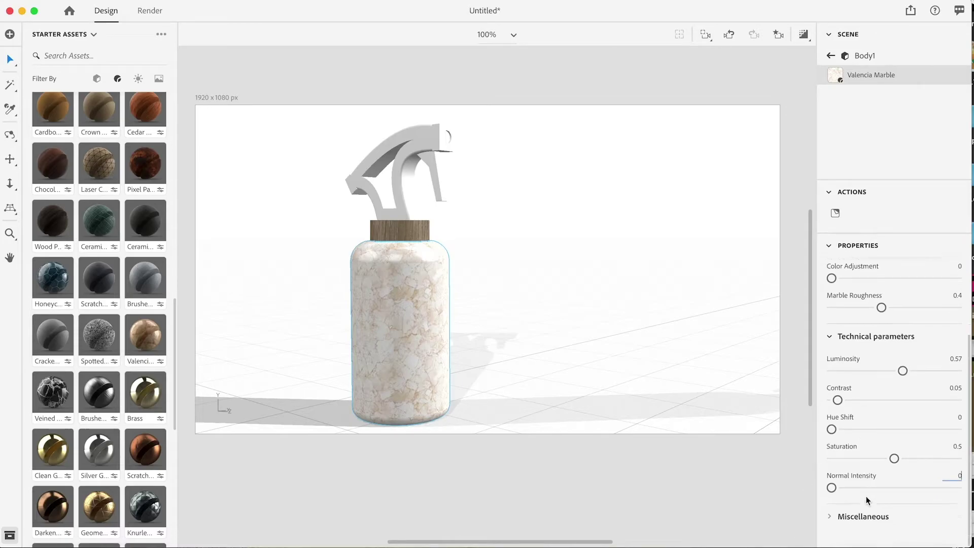
pyautogui.click(829, 516)
pyautogui.scroll(-2, 869, 439)
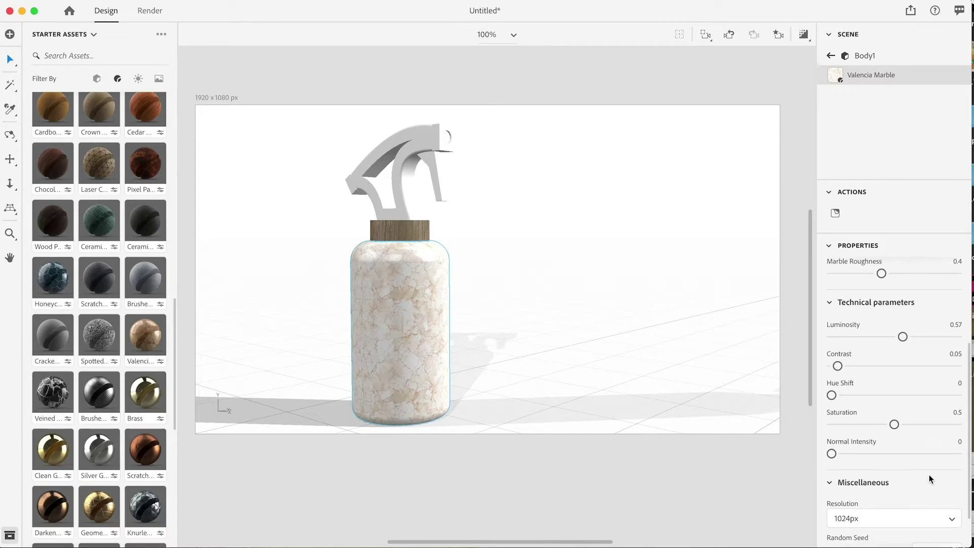
pyautogui.scroll(-3, 929, 476)
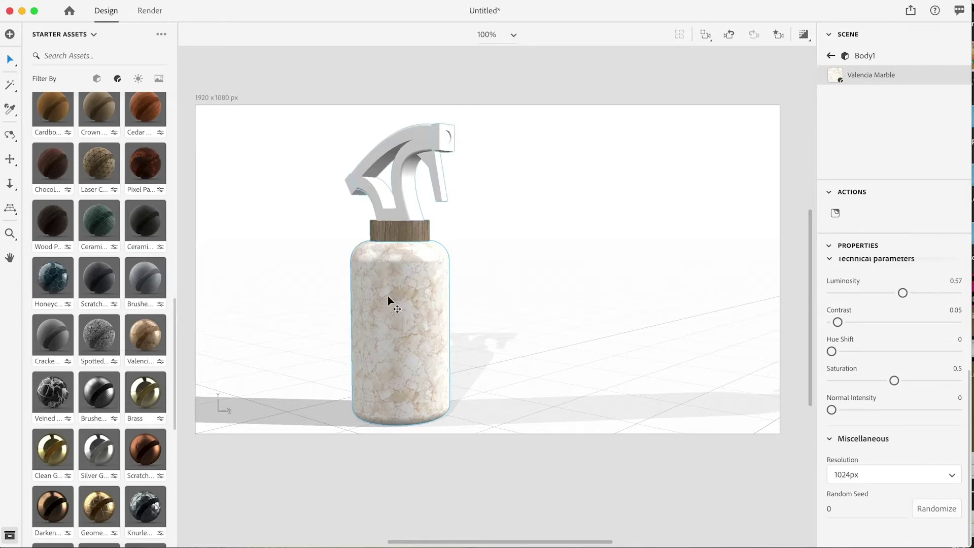
pyautogui.scroll(5, 419, 304)
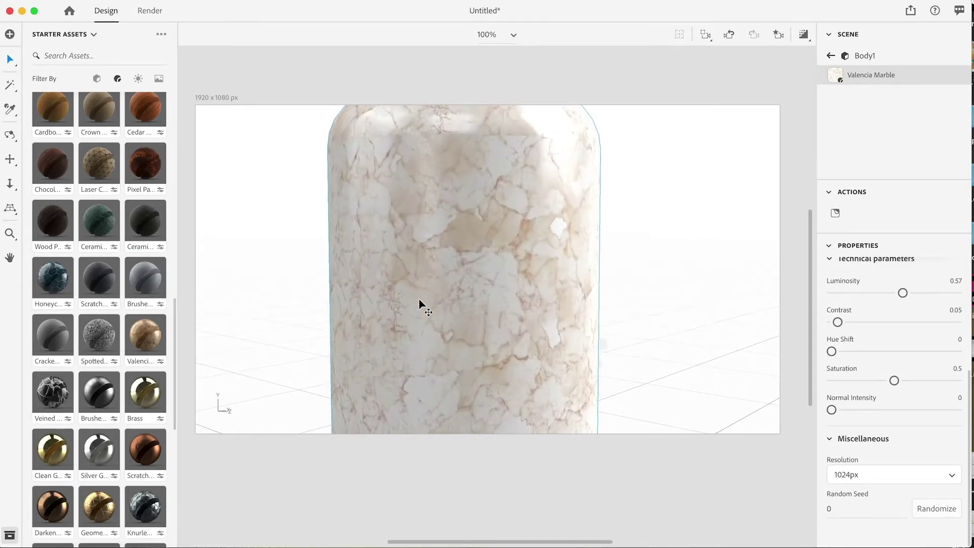
pyautogui.scroll(6, 419, 304)
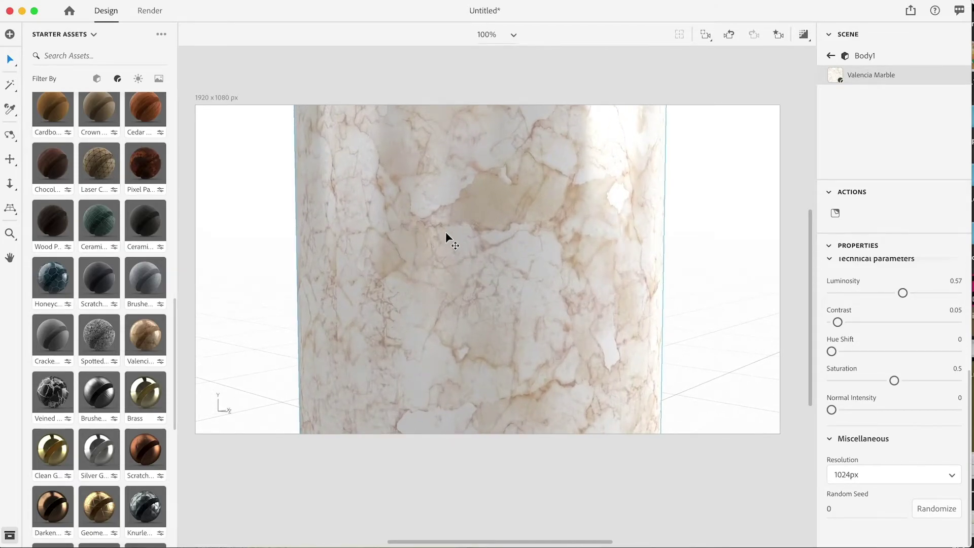
# - Compare the marble texture on the bottle body at 4096px resolution, and return the resolution to 1024px
pyautogui.scroll(2, 446, 238)
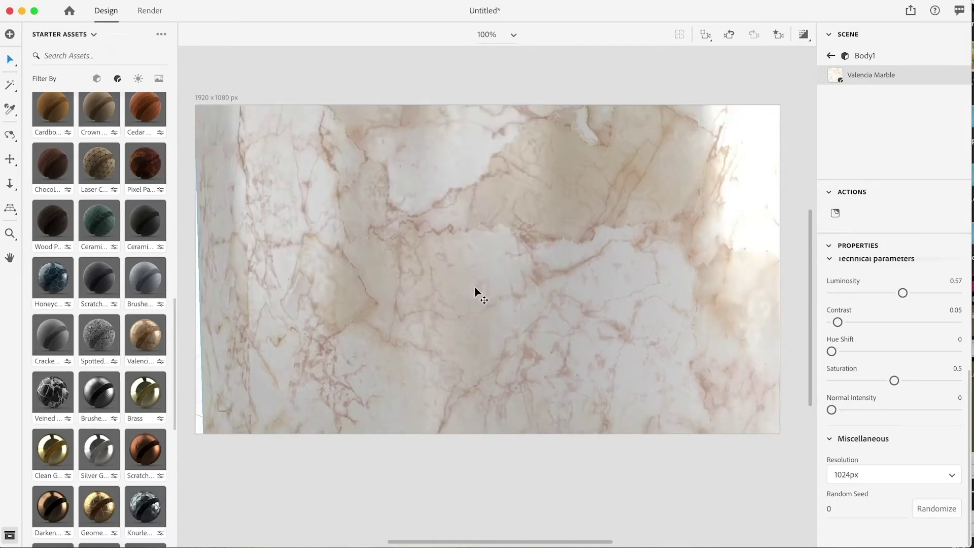
pyautogui.scroll(-5, 480, 294)
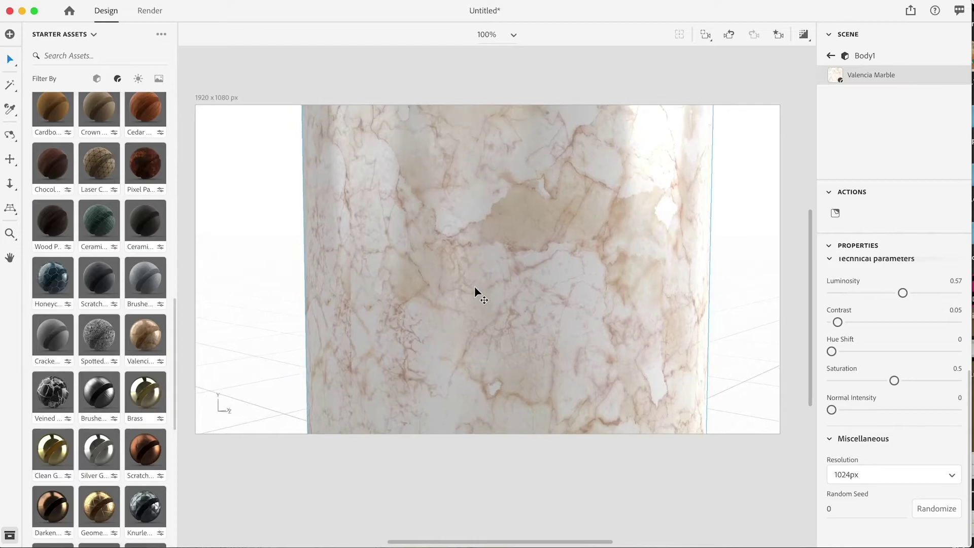
pyautogui.click(893, 475)
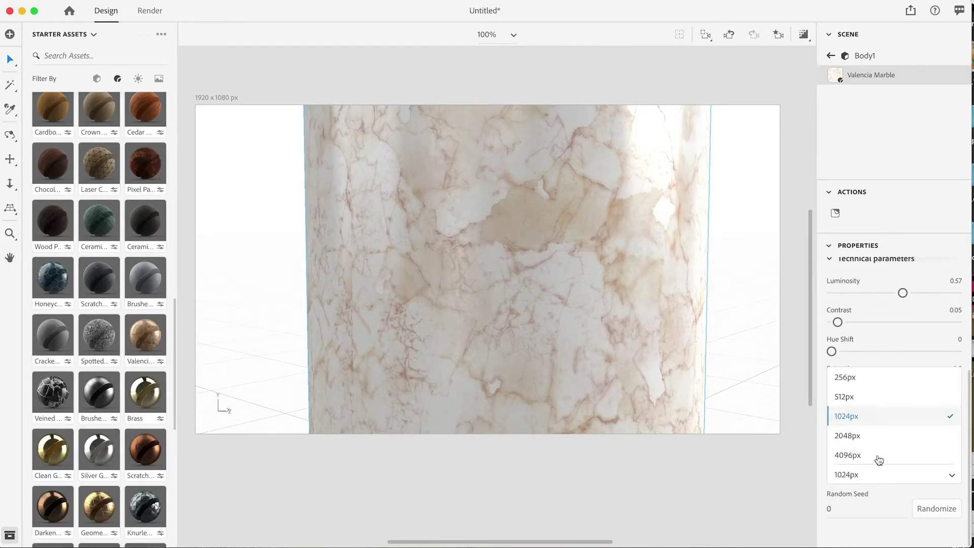
pyautogui.click(879, 457)
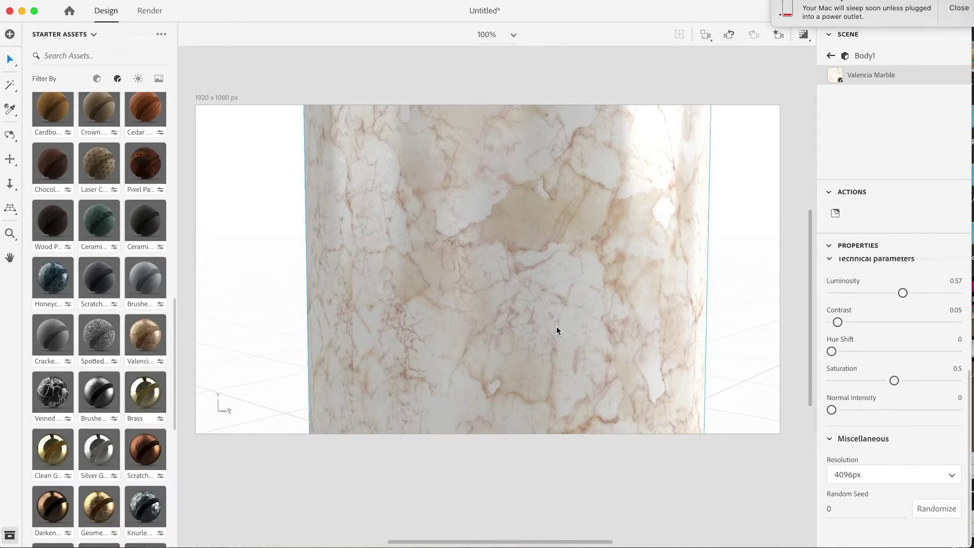
pyautogui.scroll(-1, 557, 331)
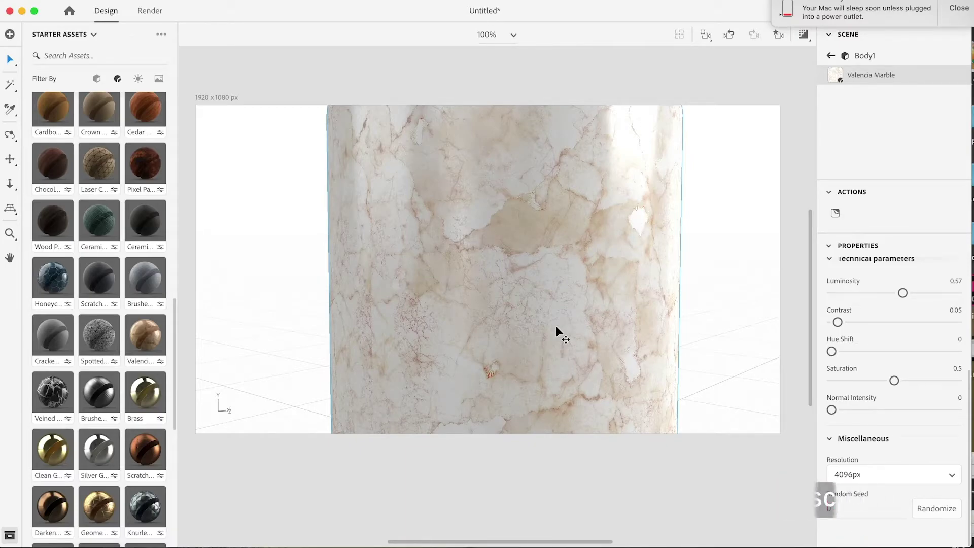
pyautogui.click(922, 485)
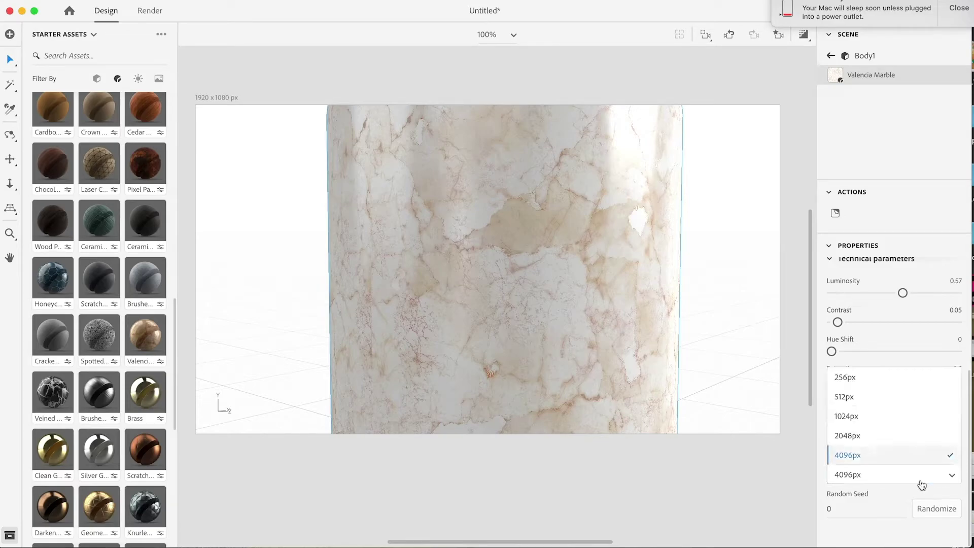
pyautogui.click(875, 424)
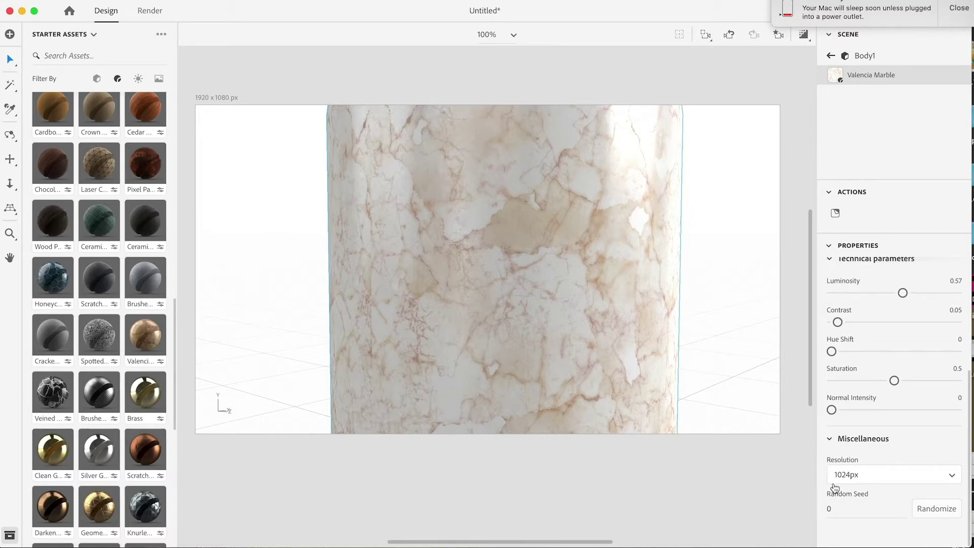
# - Randomize the marble's pattern twice, and set its Random Seed to 23
pyautogui.scroll(-2, 718, 344)
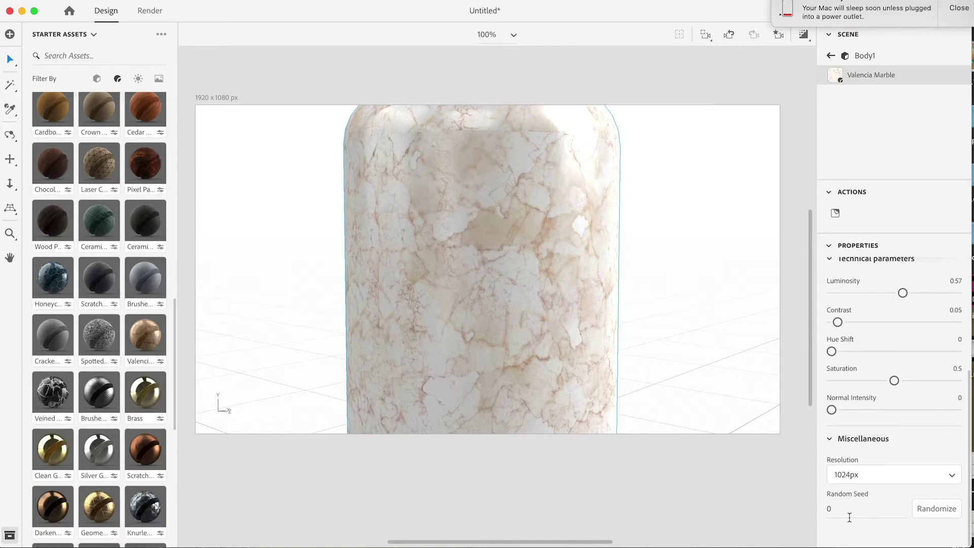
pyautogui.click(938, 510)
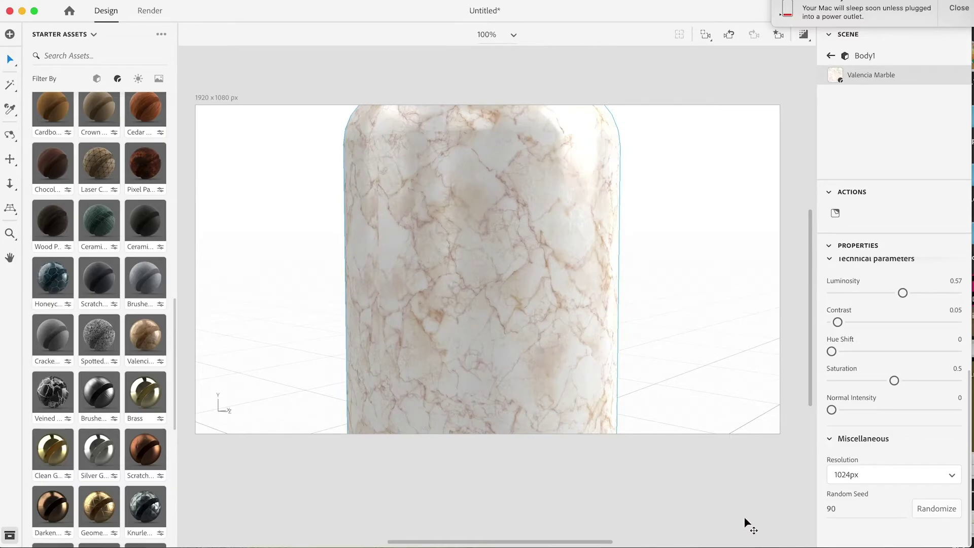
pyautogui.click(939, 510)
pyautogui.click(860, 512)
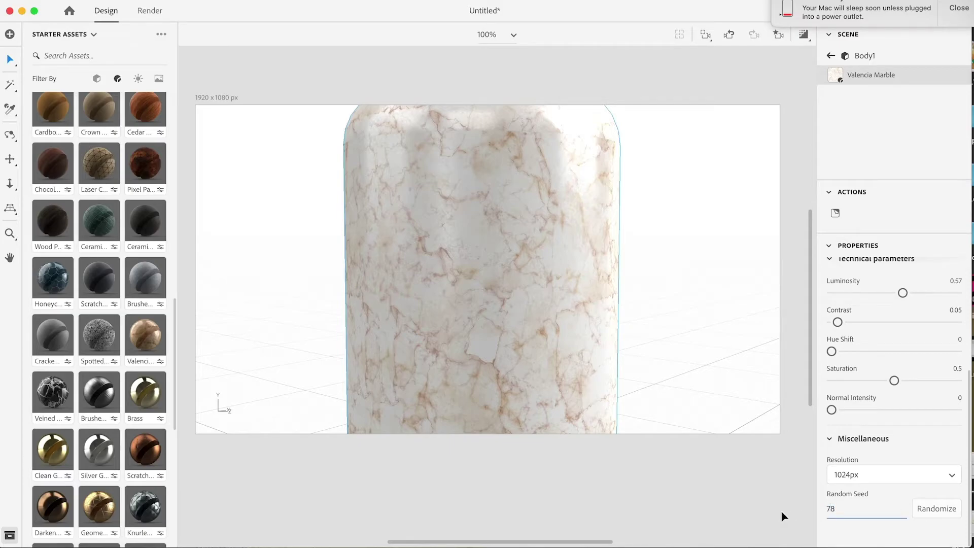
pyautogui.press('BackSpace')
pyautogui.press('BackSpace')
pyautogui.write('23')
pyautogui.click(868, 529)
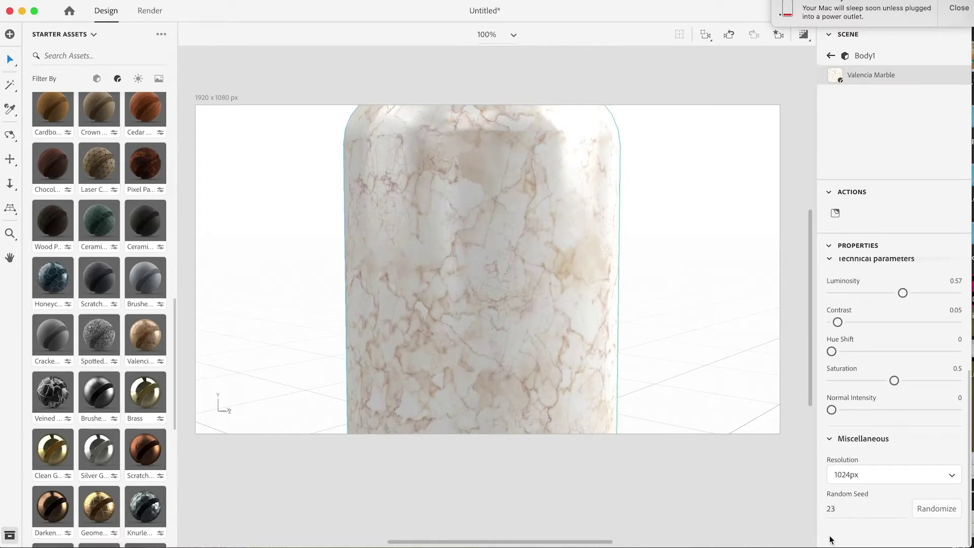
# - Apply the Scratched Copper Substance material to the spray head above the wooden collar
pyautogui.scroll(-5, 618, 391)
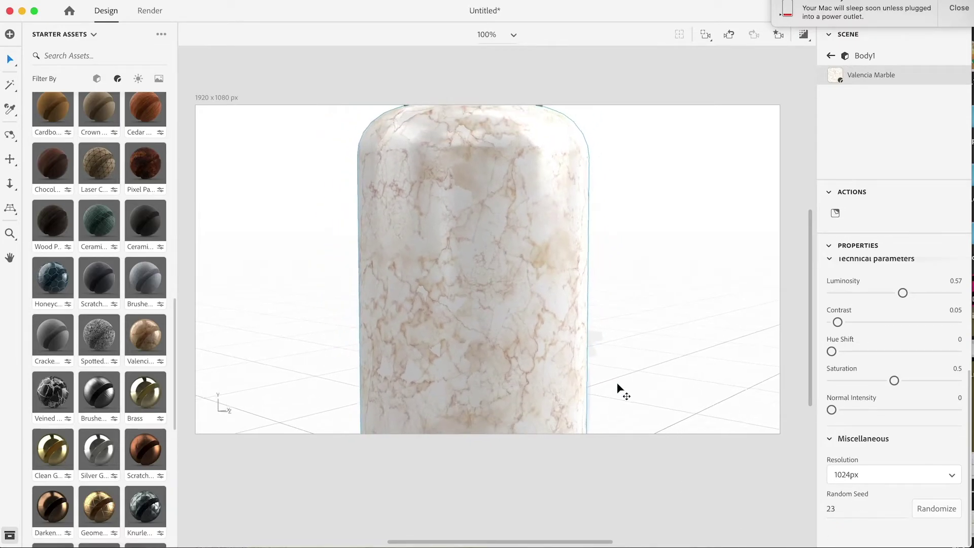
pyautogui.scroll(-4, 618, 391)
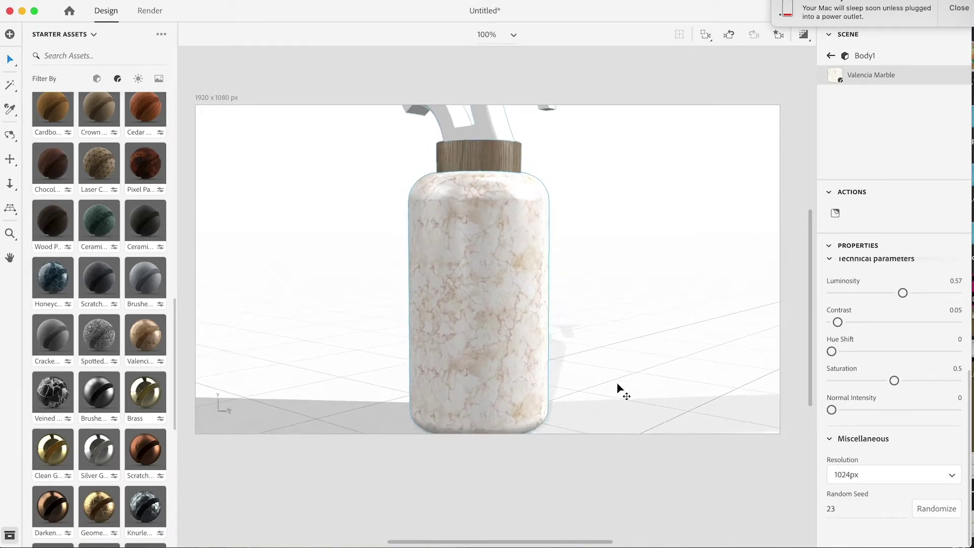
pyautogui.click(9, 184)
pyautogui.moveTo(587, 289); pyautogui.dragTo(589, 311)
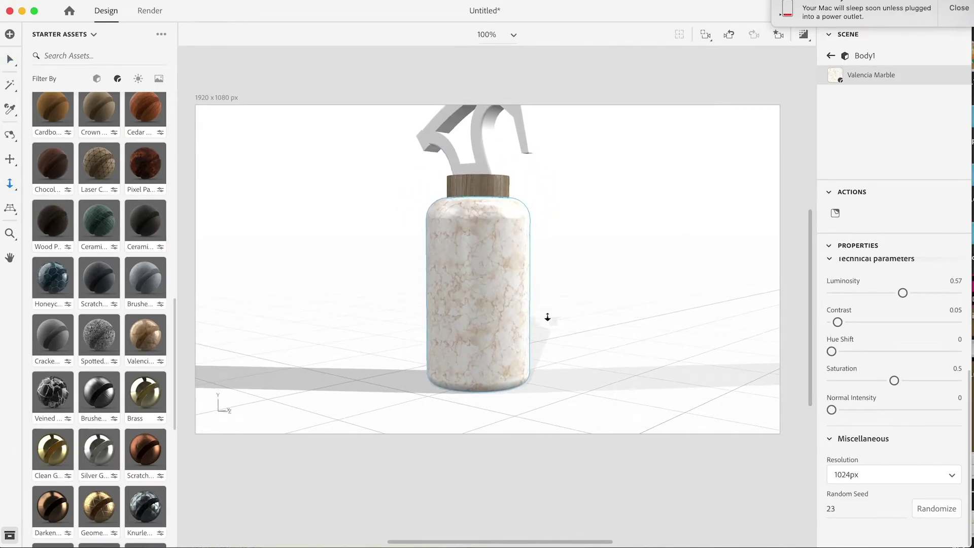
pyautogui.click(10, 159)
pyautogui.moveTo(471, 232); pyautogui.dragTo(434, 275)
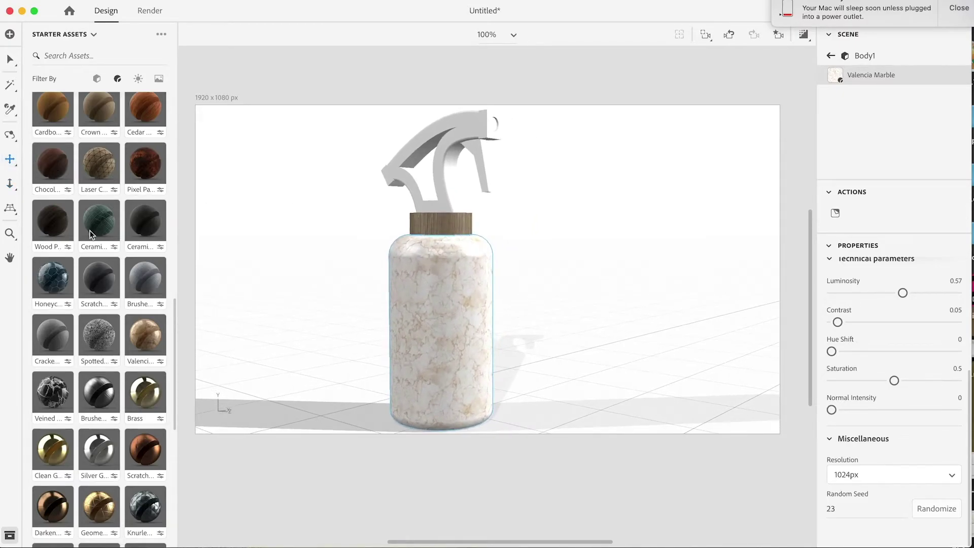
pyautogui.click(9, 184)
pyautogui.click(10, 59)
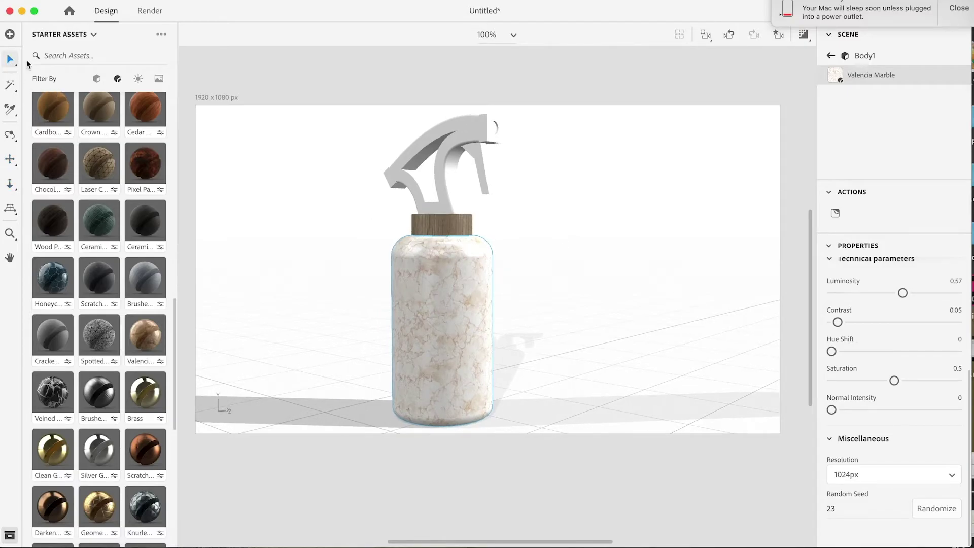
pyautogui.click(320, 56)
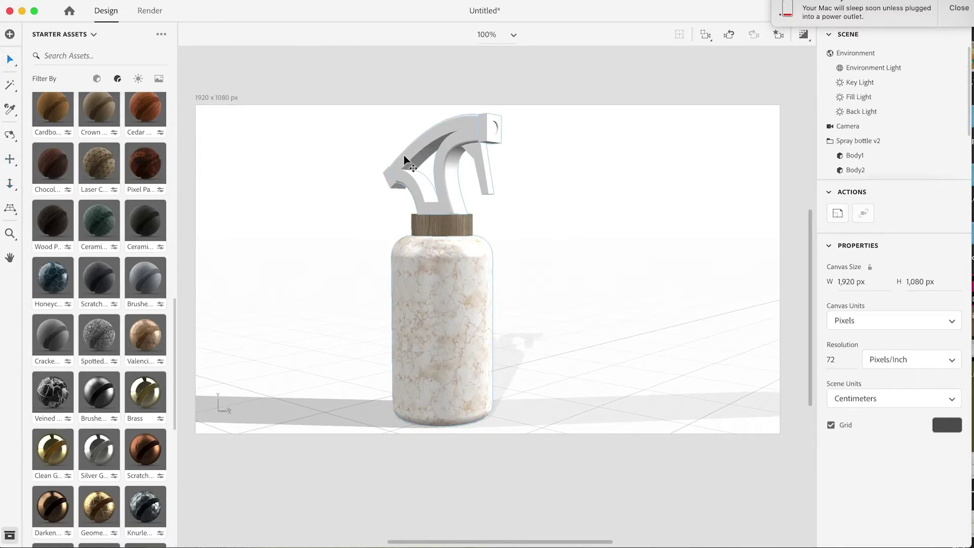
pyautogui.scroll(-2, 144, 361)
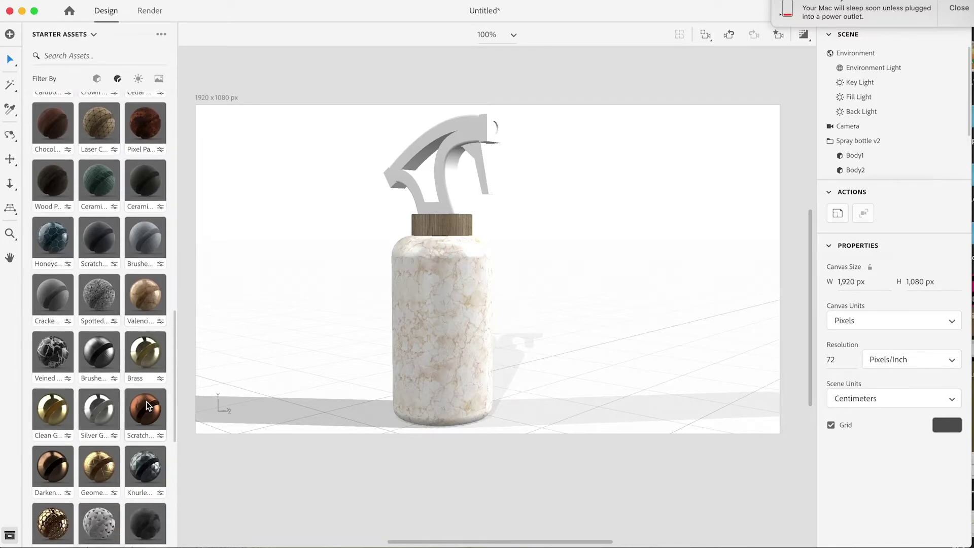
pyautogui.moveTo(153, 413)
pyautogui.mouseDown()
pyautogui.moveTo(410, 185)
pyautogui.moveTo(432, 144)
pyautogui.mouseUp()
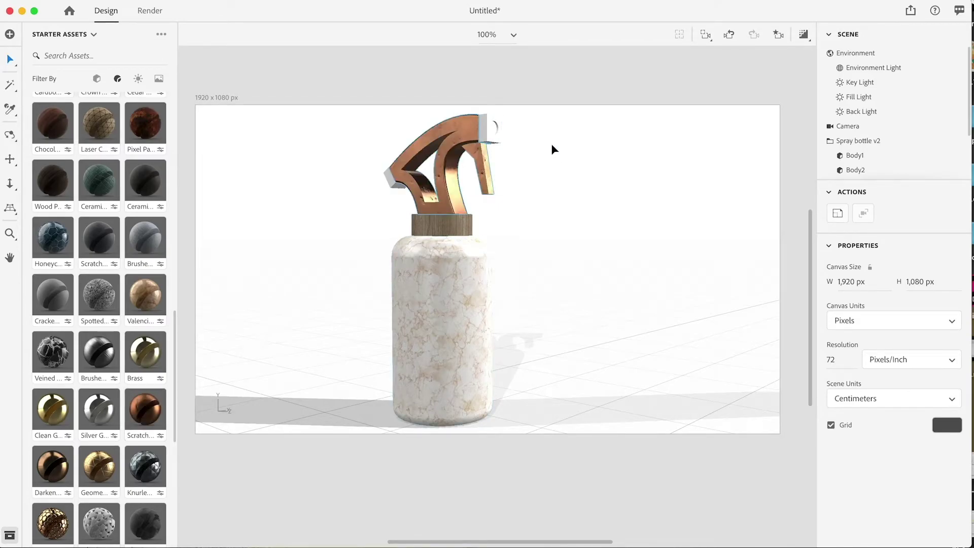
# - Examine the copper surface on the spray head up close, and bring the whole bottle back into view
pyautogui.scroll(5, 461, 162)
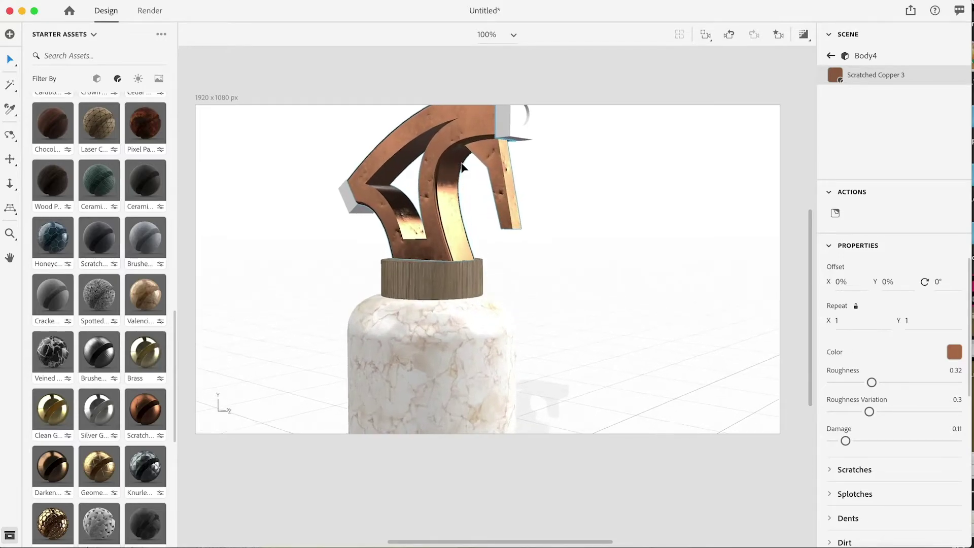
pyautogui.scroll(5, 436, 198)
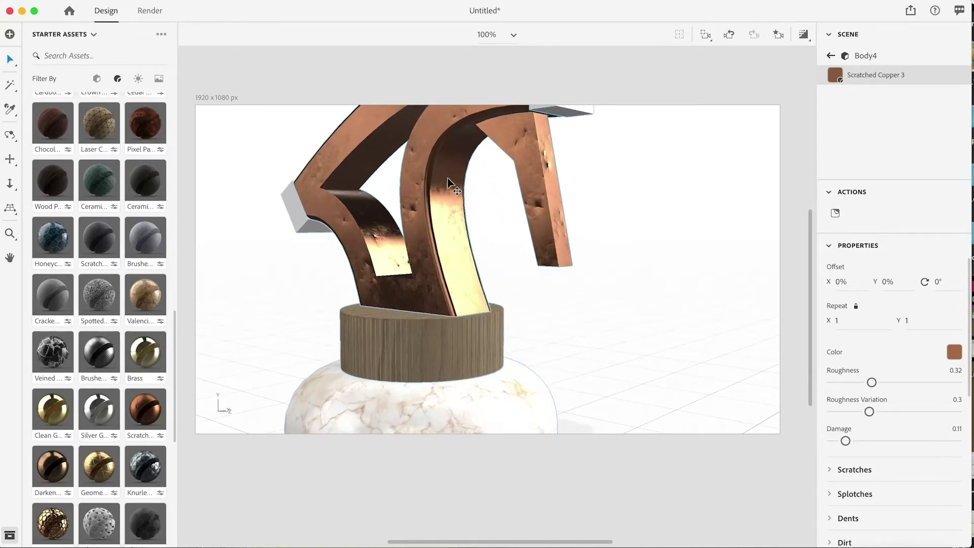
pyautogui.moveTo(415, 203); pyautogui.dragTo(600, 202, button='right')
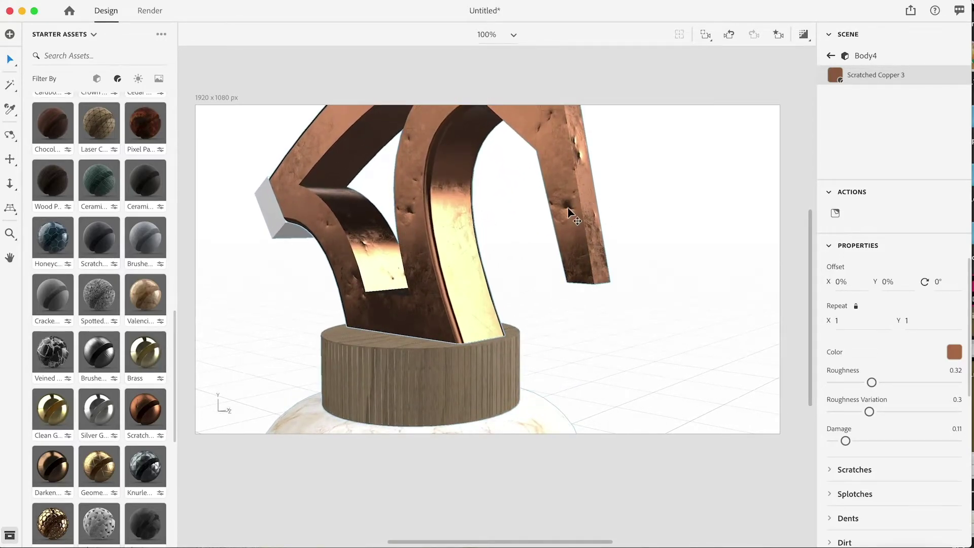
pyautogui.scroll(-10, 571, 216)
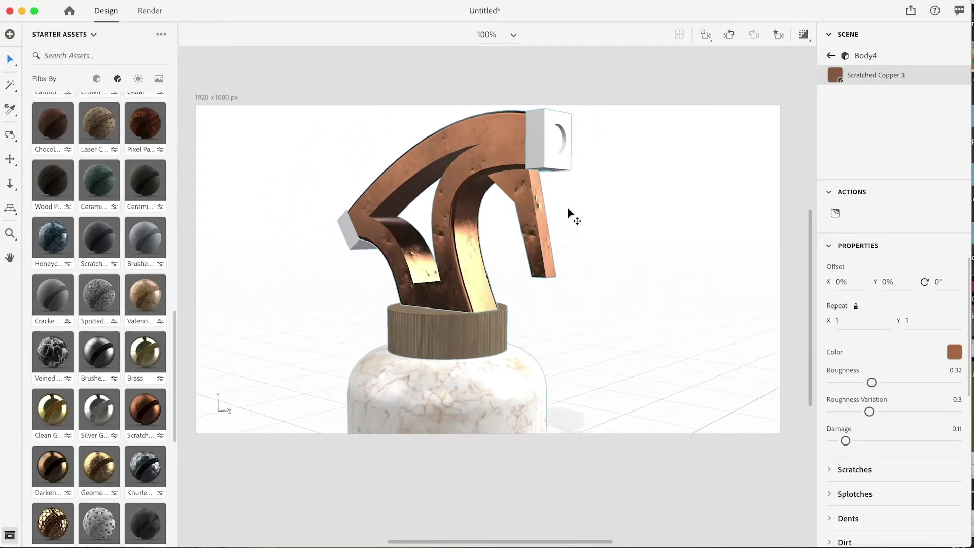
pyautogui.scroll(-5, 560, 287)
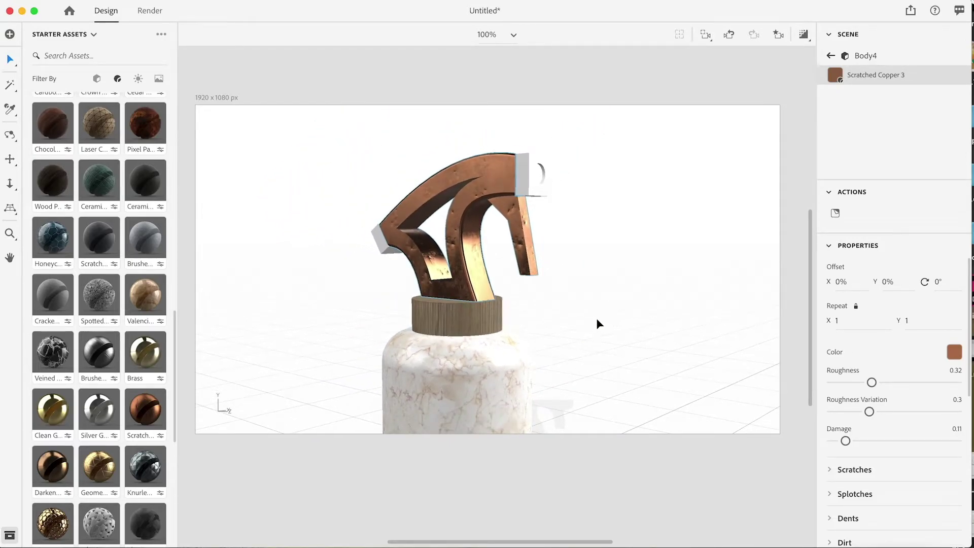
pyautogui.click(560, 285)
pyautogui.scroll(-5, 559, 286)
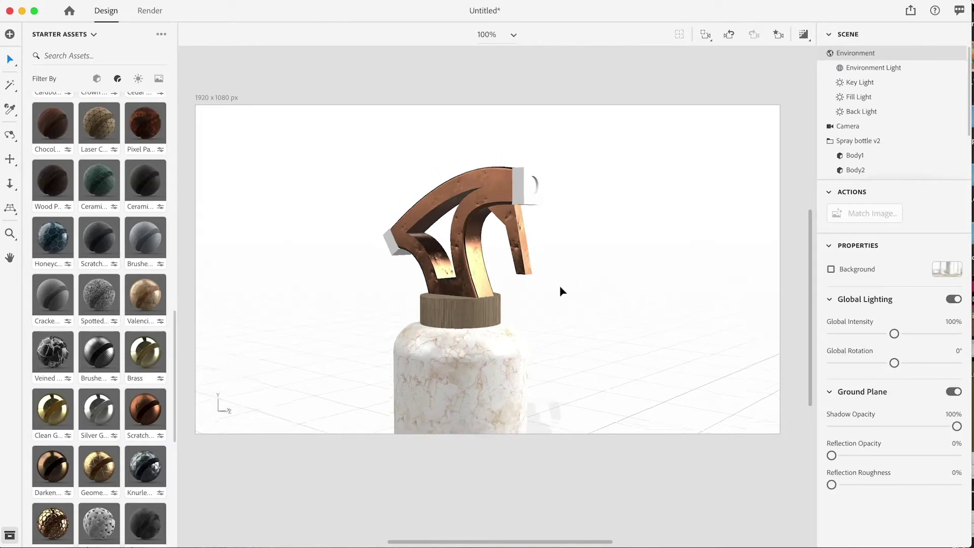
pyautogui.scroll(-2, 559, 285)
pyautogui.click(8, 160)
pyautogui.moveTo(411, 318)
pyautogui.mouseDown()
pyautogui.moveTo(363, 264)
pyautogui.moveTo(515, 297)
pyautogui.mouseUp()
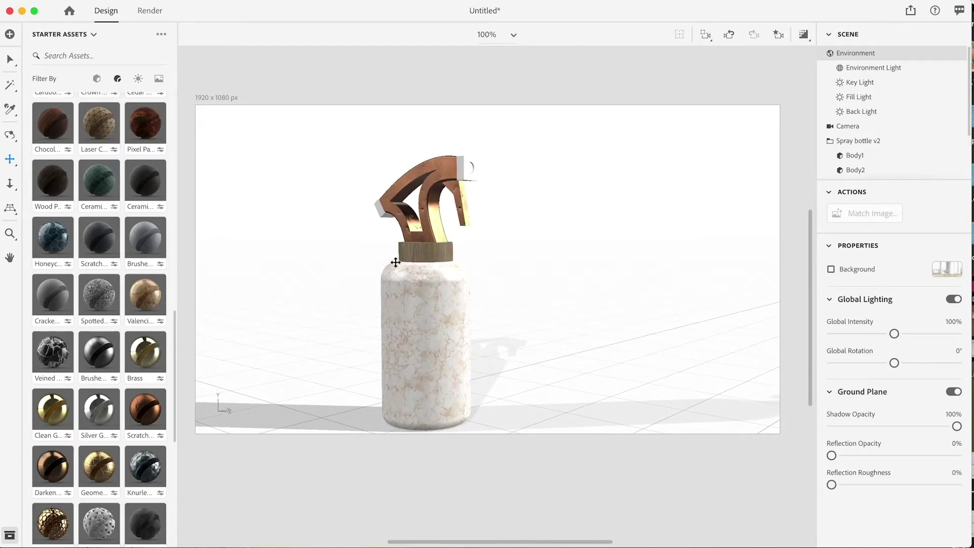
# - Hide the Key Light, Fill Light and Back Light of the environment
pyautogui.click(945, 82)
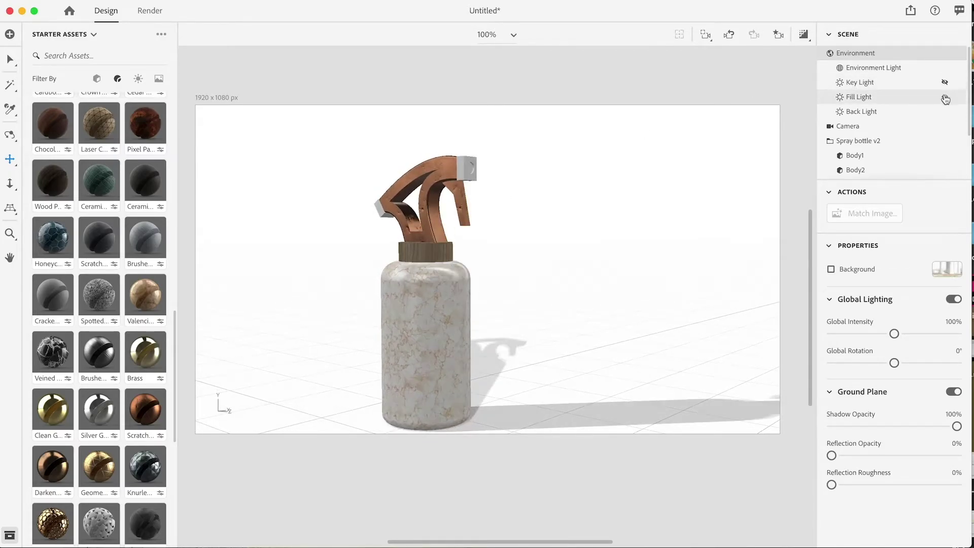
pyautogui.click(945, 97)
pyautogui.click(945, 111)
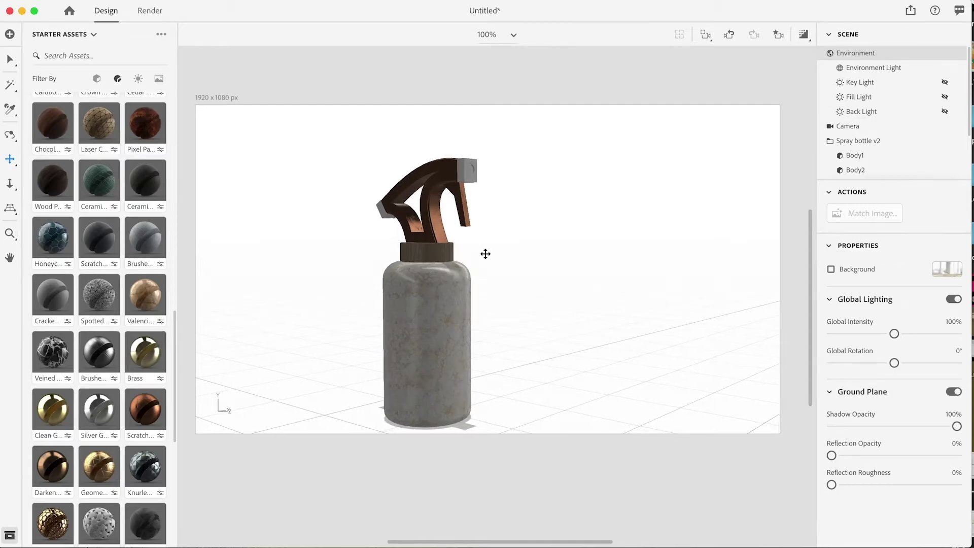
pyautogui.scroll(2, 486, 253)
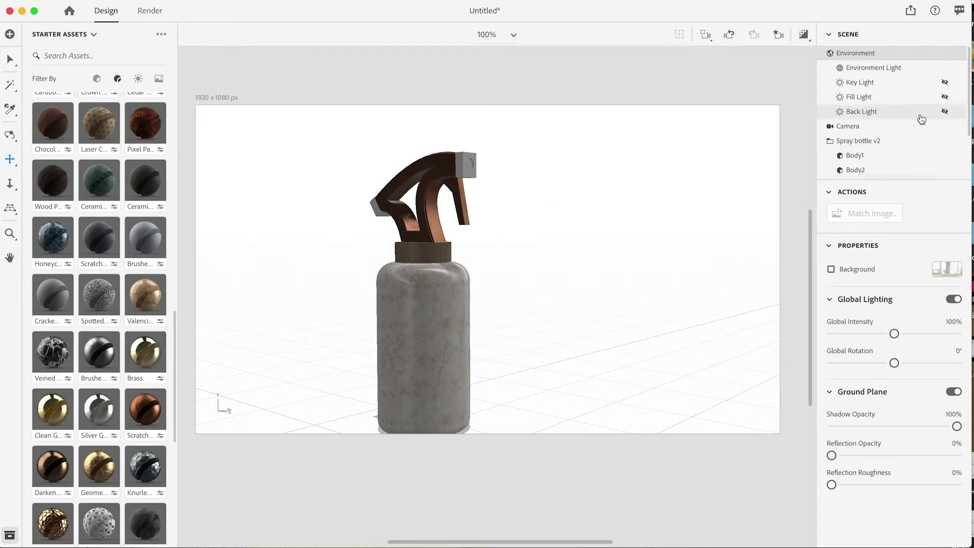
# - Toggle the Key Light on and off again, and make the Fill Light visible
pyautogui.click(945, 82)
pyautogui.click(945, 82)
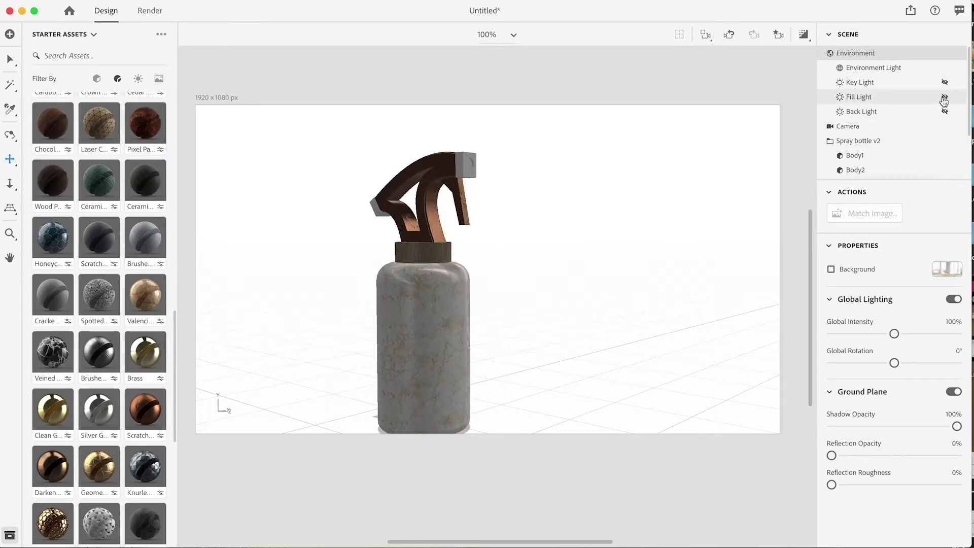
pyautogui.click(945, 97)
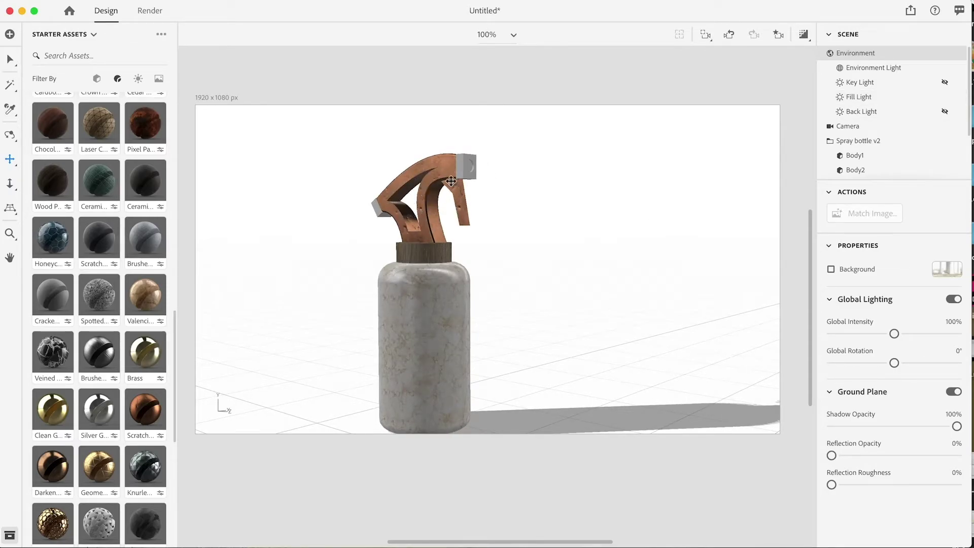
# - Browse the Substance Materials in the starter assets
pyautogui.click(10, 59)
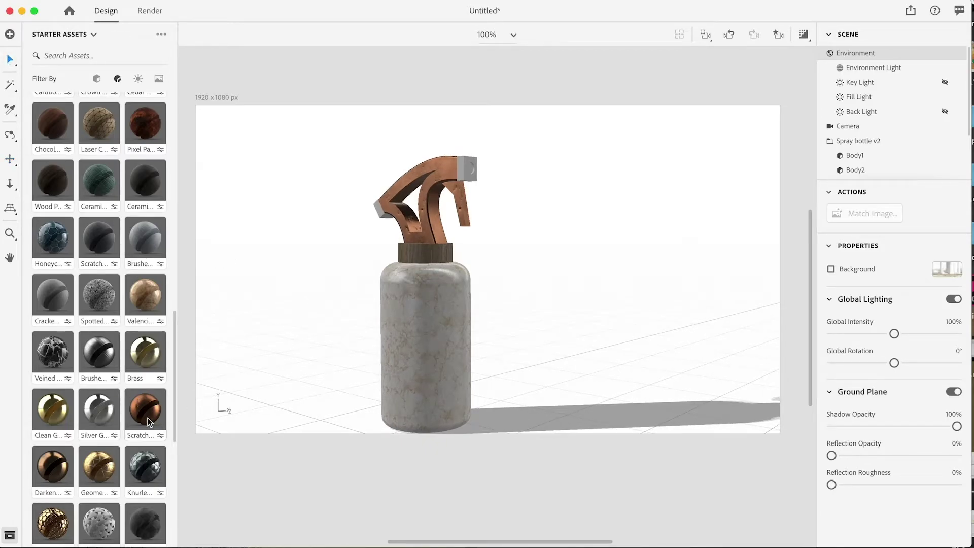
pyautogui.scroll(3, 151, 288)
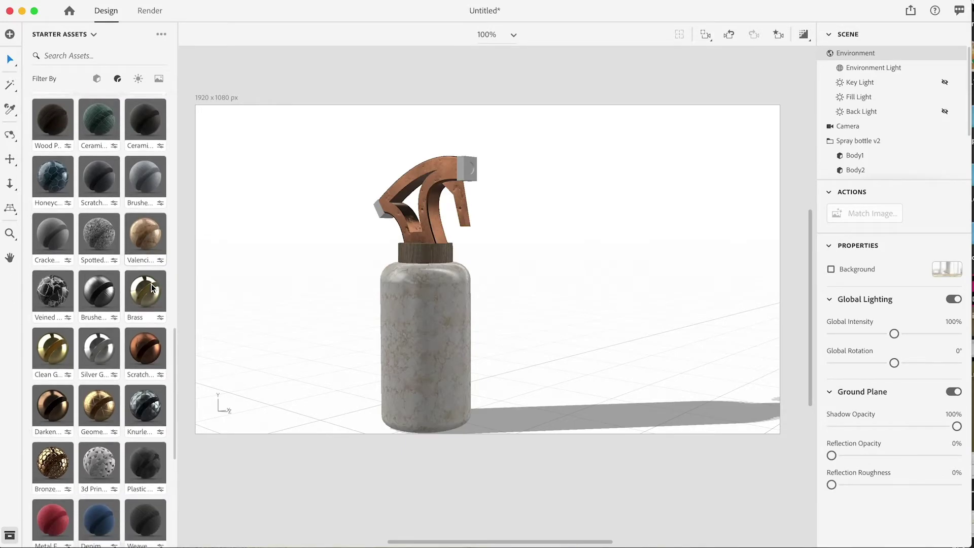
pyautogui.scroll(2, 151, 285)
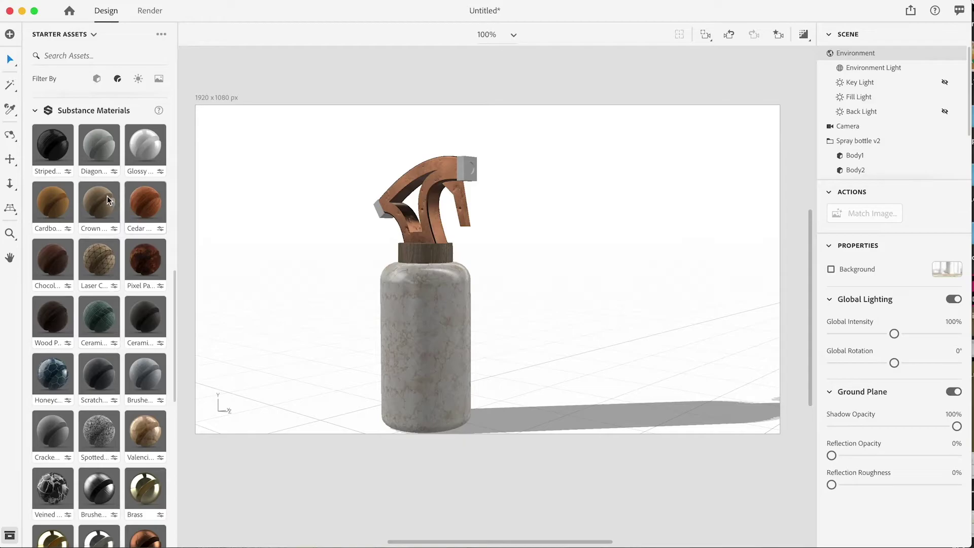
pyautogui.scroll(-1, 100, 195)
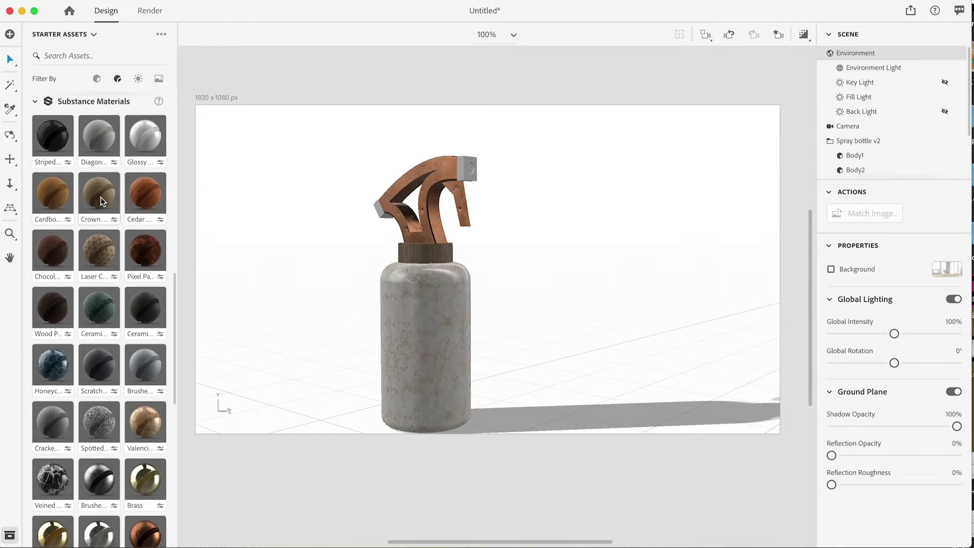
# - Apply the Cedar Wood Substance material to the collar between the bottle and the spray head
pyautogui.scroll(3, 108, 279)
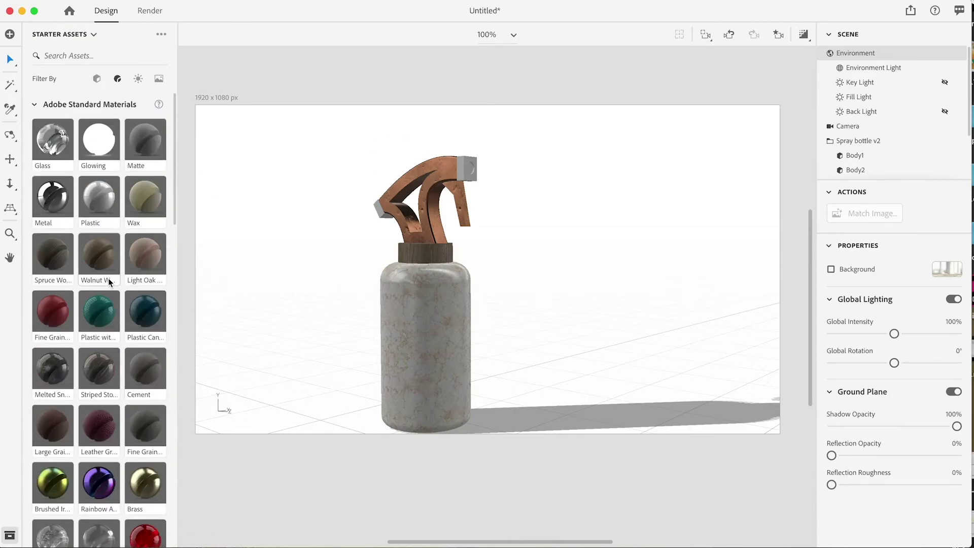
pyautogui.scroll(-10, 108, 278)
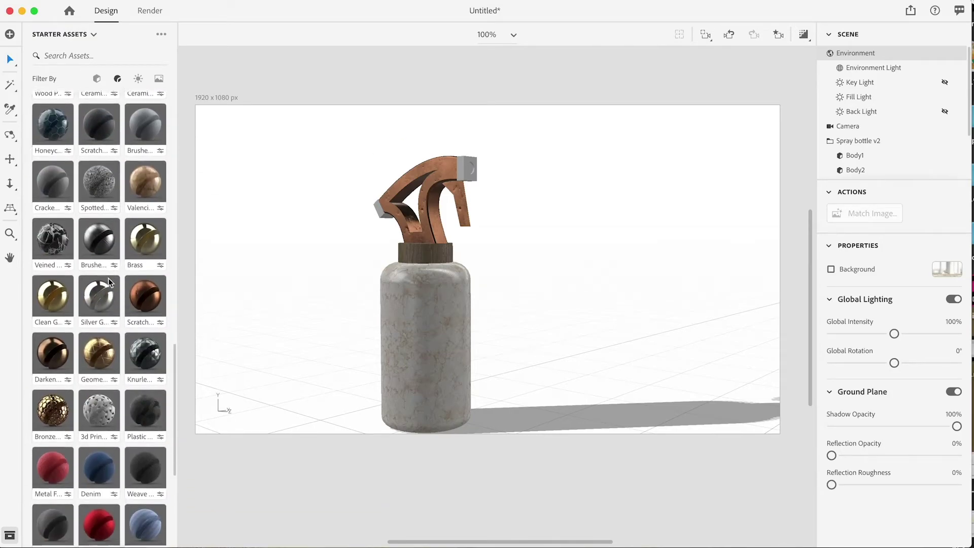
pyautogui.scroll(-3, 109, 278)
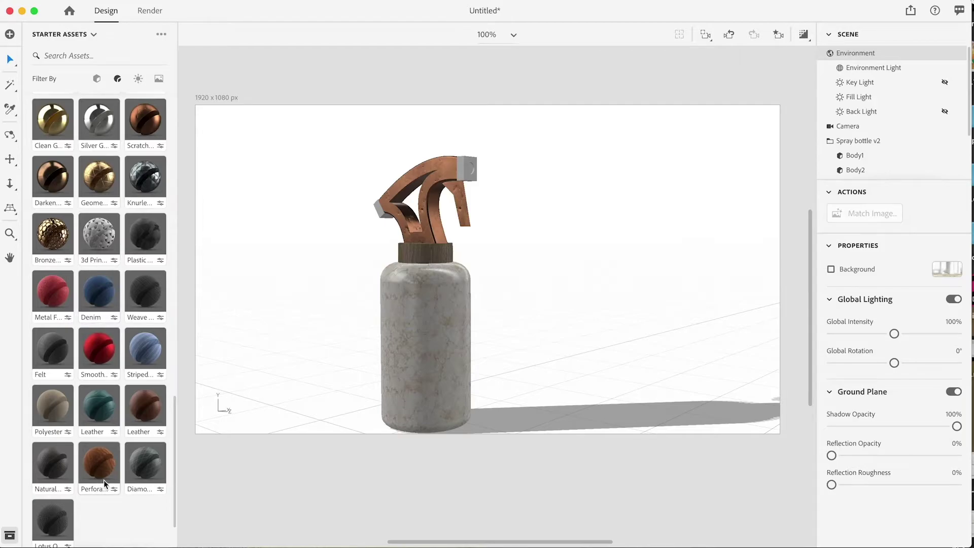
pyautogui.scroll(3, 107, 457)
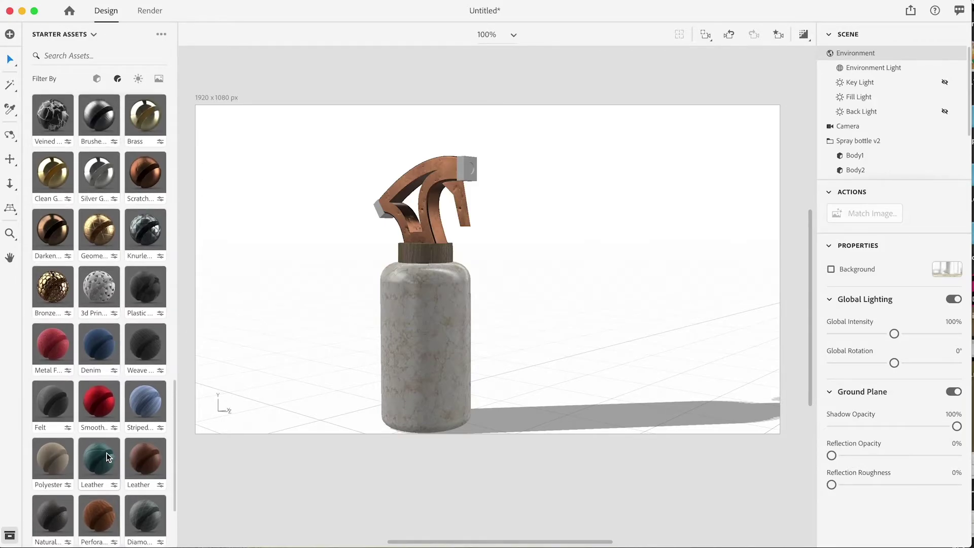
pyautogui.scroll(15, 108, 456)
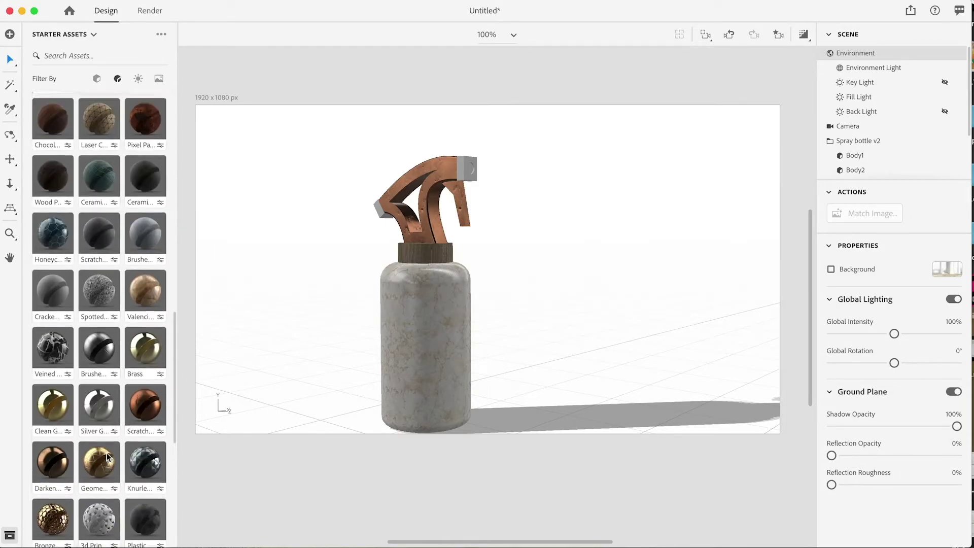
pyautogui.scroll(2, 107, 455)
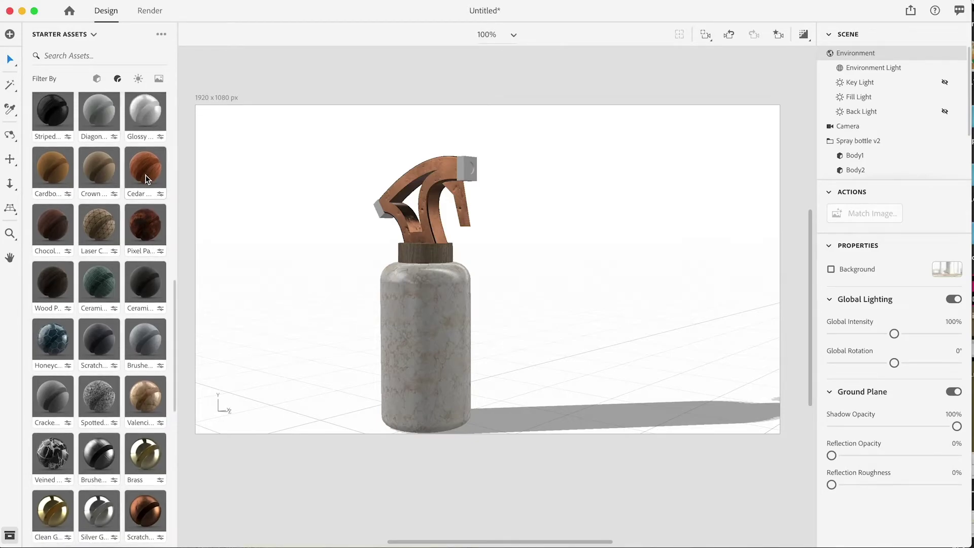
pyautogui.moveTo(148, 179); pyautogui.dragTo(426, 250)
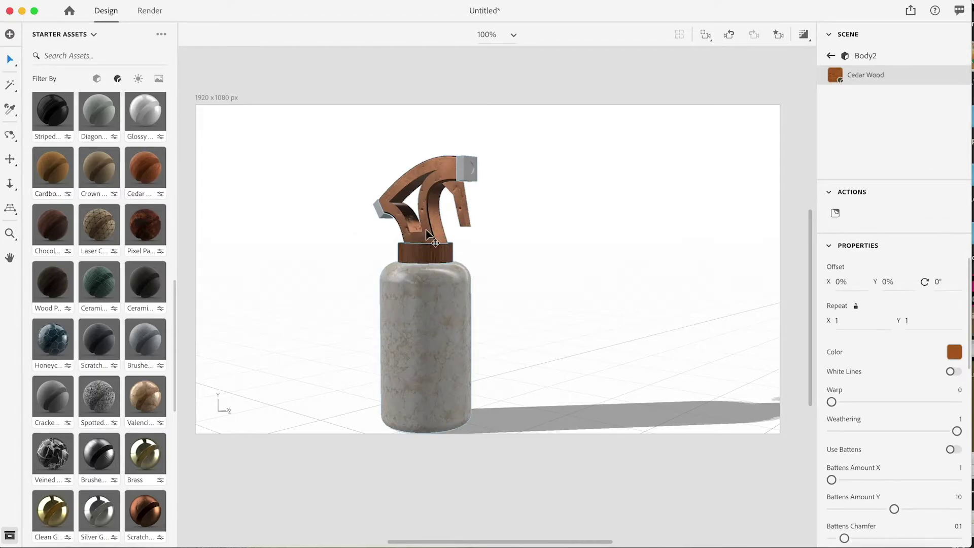
# - Examine the cedar wood collar up close, bring the bottle back into view and deselect the collar
pyautogui.scroll(5, 431, 239)
pyautogui.scroll(3, 431, 241)
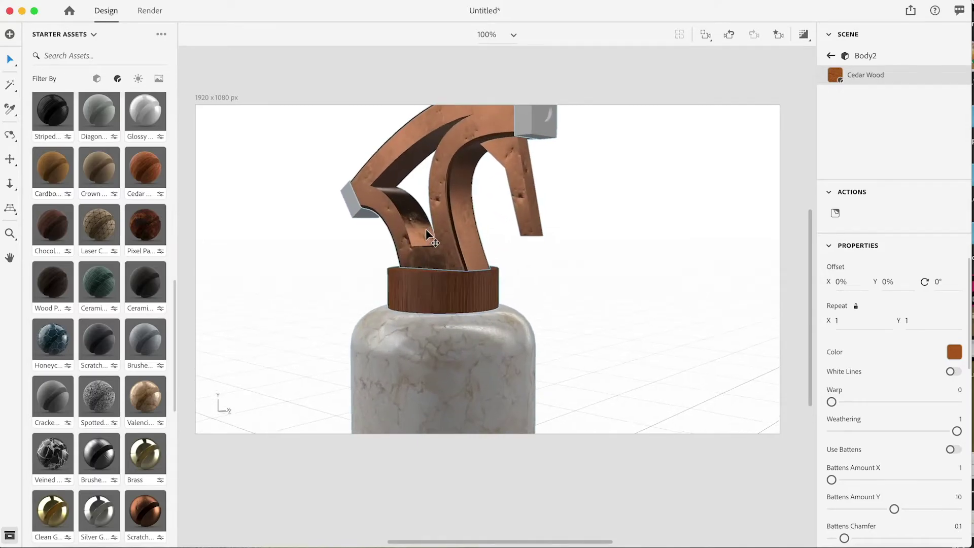
pyautogui.scroll(4, 458, 304)
pyautogui.scroll(-6, 458, 305)
pyautogui.scroll(-5, 455, 299)
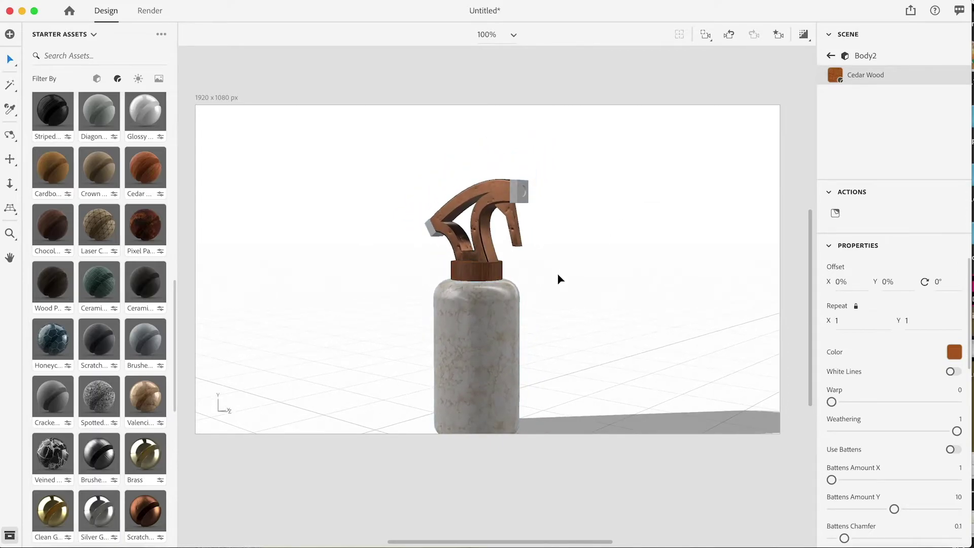
pyautogui.moveTo(557, 274); pyautogui.dragTo(535, 258)
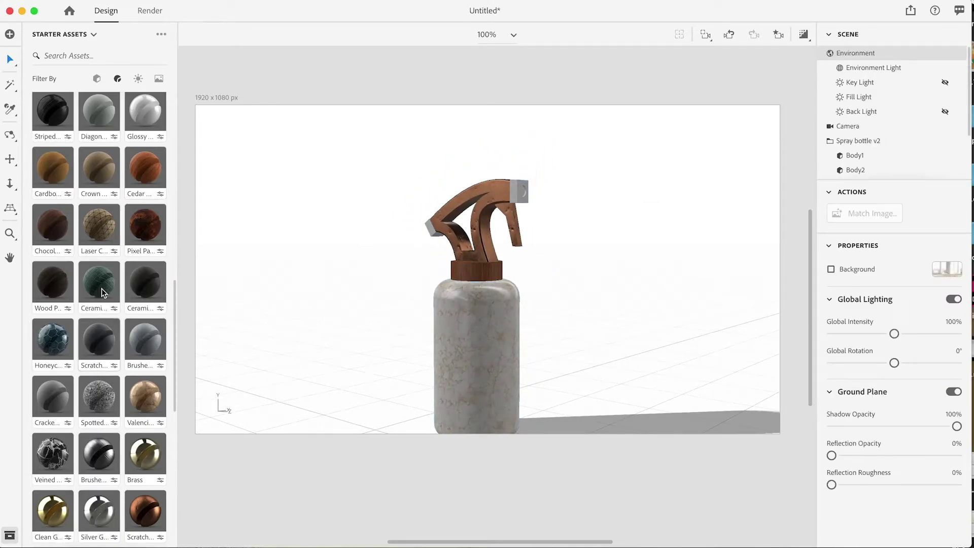
# - Apply the Glossy Paper Substance material to the spray head's rear end piece and to the front nozzle block
pyautogui.scroll(2, 109, 279)
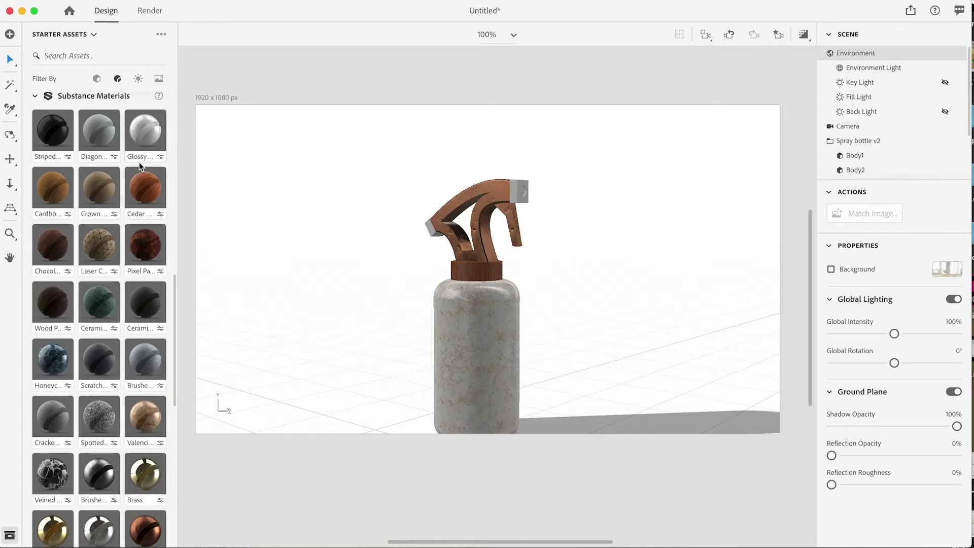
pyautogui.moveTo(152, 131)
pyautogui.mouseDown()
pyautogui.moveTo(419, 256)
pyautogui.moveTo(434, 233)
pyautogui.mouseUp()
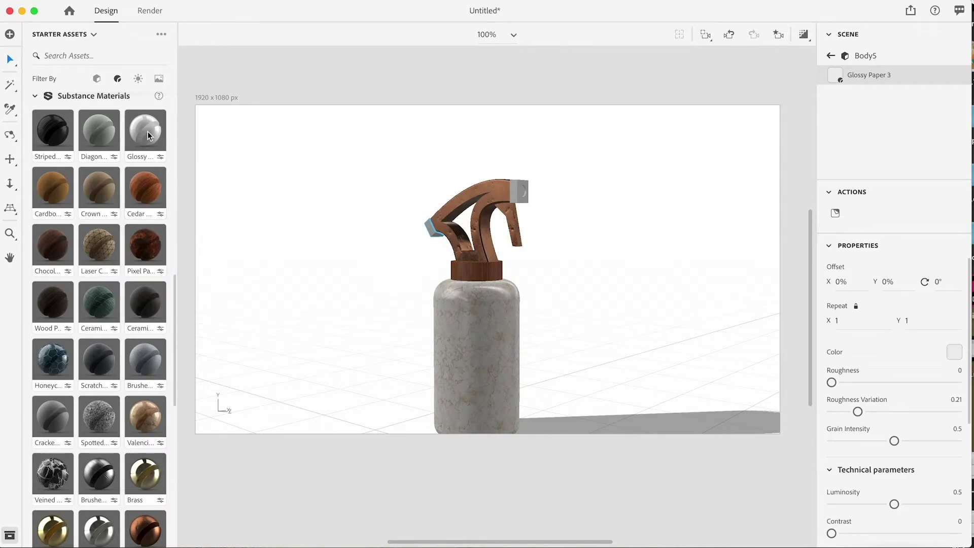
pyautogui.scroll(-3, 139, 252)
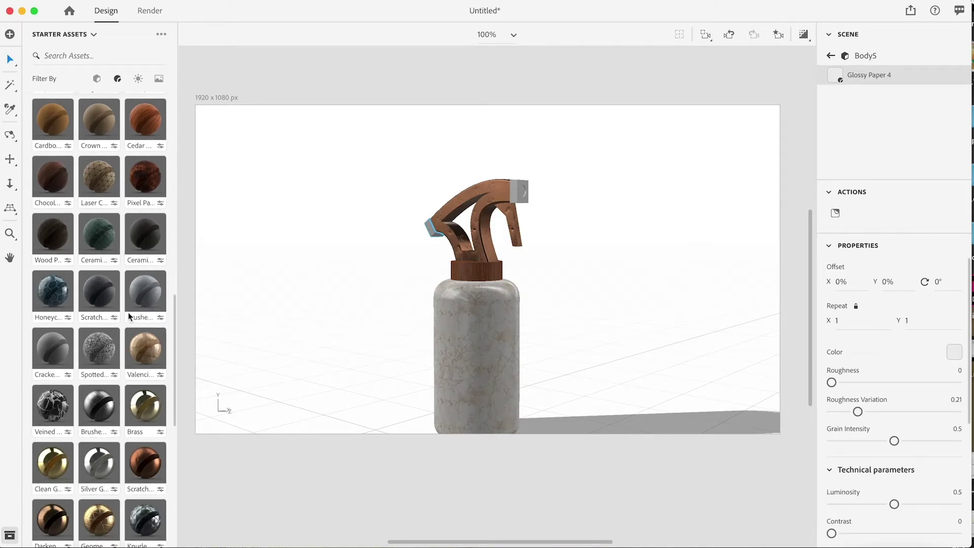
pyautogui.scroll(5, 128, 312)
pyautogui.moveTo(145, 269)
pyautogui.mouseDown()
pyautogui.moveTo(528, 230)
pyautogui.moveTo(525, 194)
pyautogui.mouseUp()
pyautogui.moveTo(421, 399); pyautogui.dragTo(525, 302)
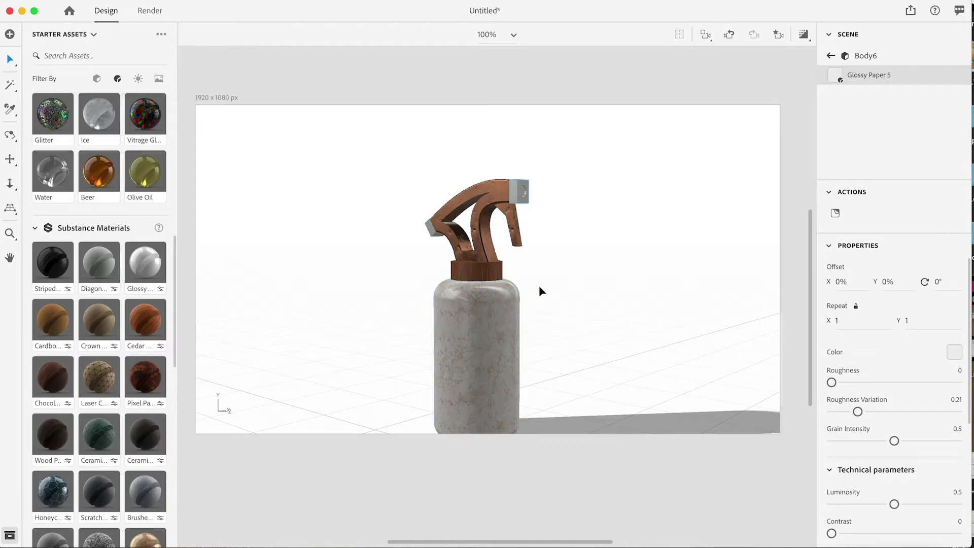
# - Select the front face of the nozzle block with the Magic Wand tool
pyautogui.scroll(5, 558, 166)
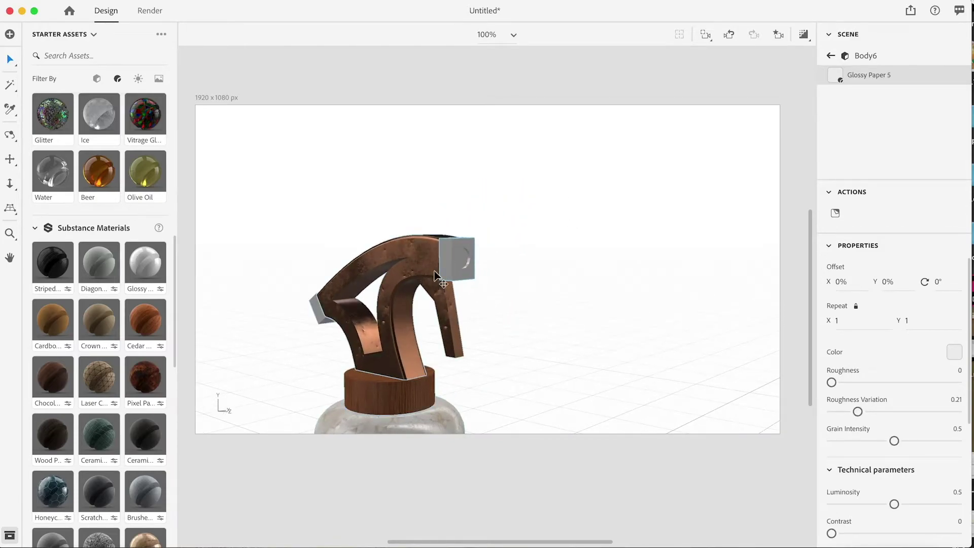
pyautogui.scroll(-4, 164, 370)
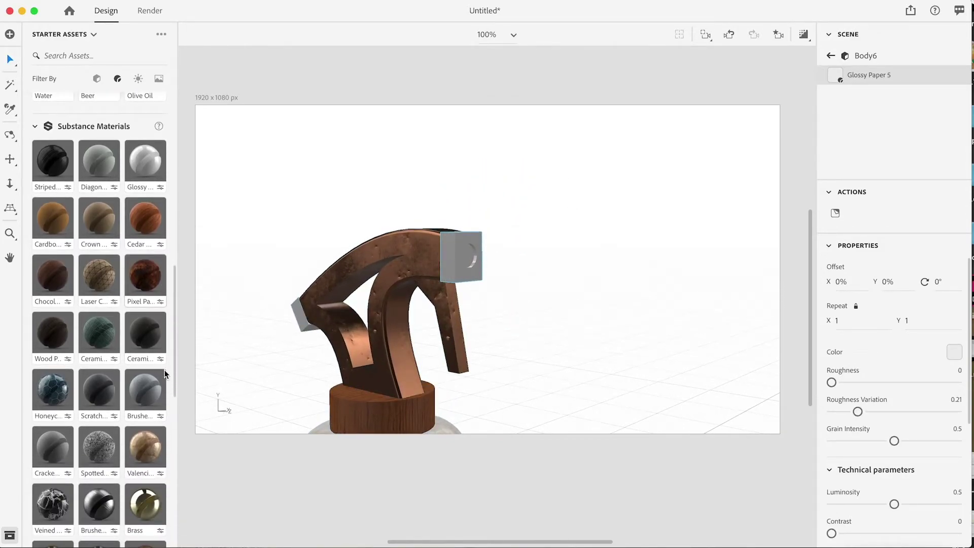
pyautogui.scroll(5, 134, 381)
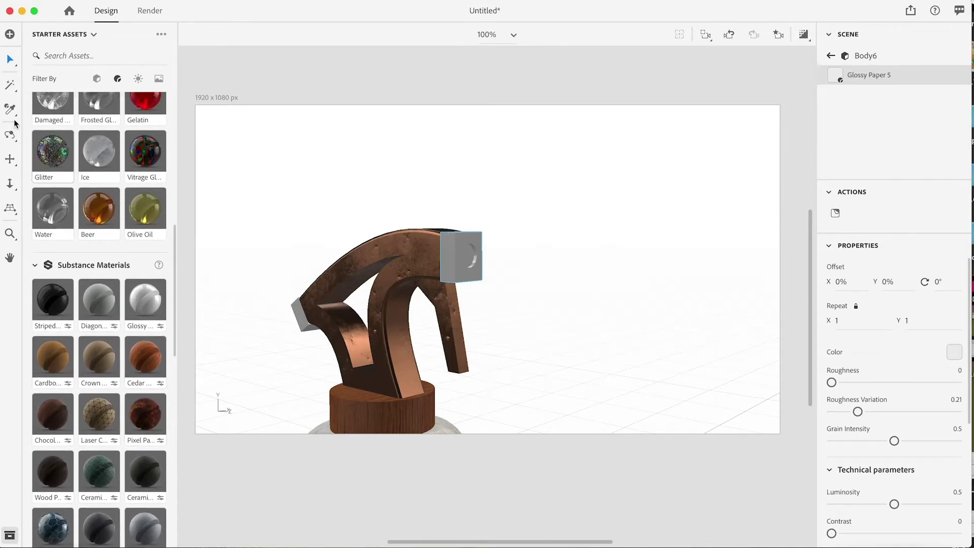
pyautogui.click(9, 84)
pyautogui.click(471, 259)
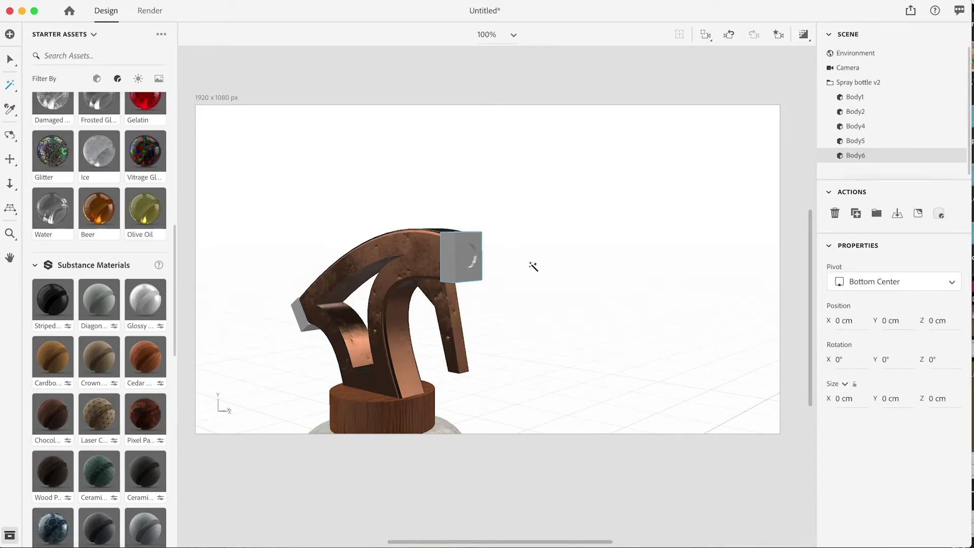
pyautogui.click(10, 136)
pyautogui.moveTo(509, 323); pyautogui.dragTo(472, 322)
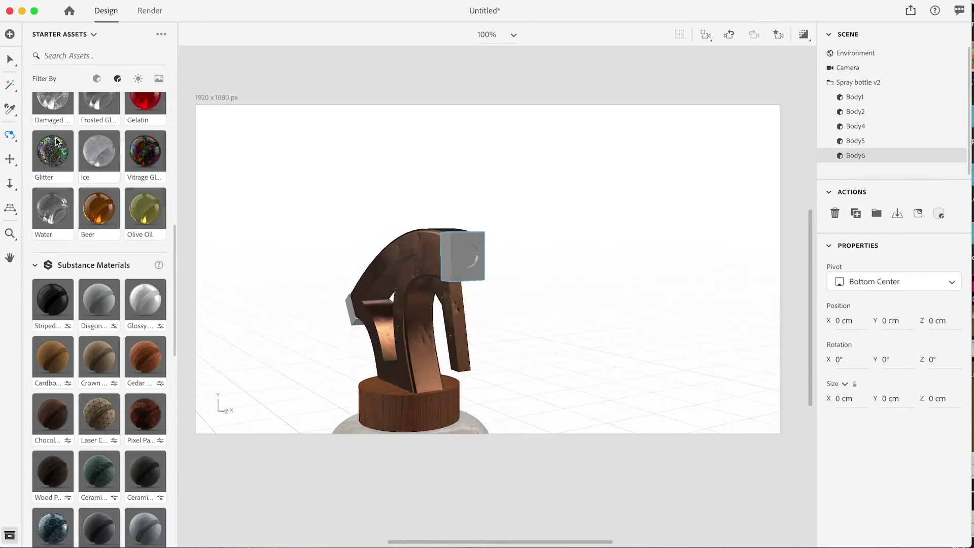
# - Set the Magic Wand selection size to Tiny and apply a Substance material to the nozzle's round opening
pyautogui.click(10, 87)
pyautogui.moveTo(10, 85)
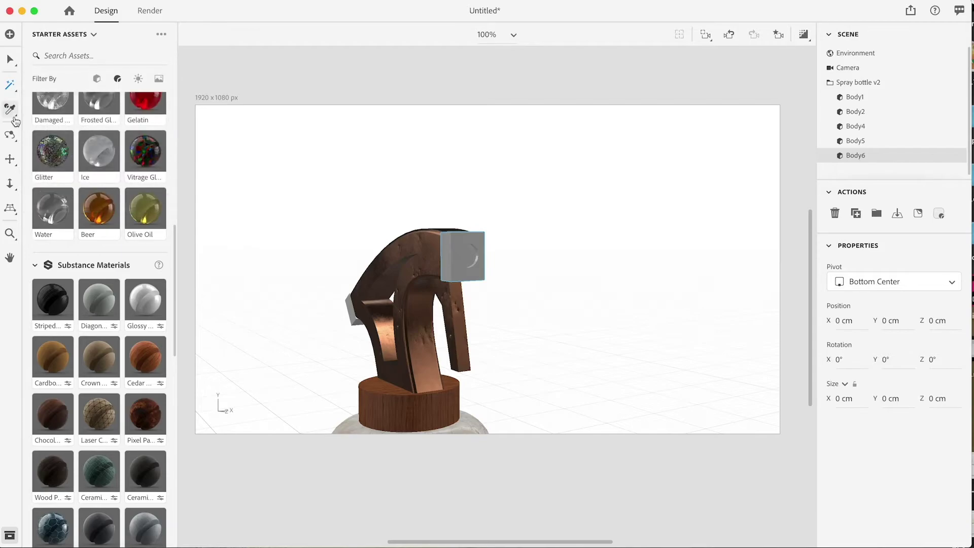
pyautogui.click(13, 90)
pyautogui.moveTo(12, 88)
pyautogui.click(80, 172)
pyautogui.click(39, 172)
pyautogui.moveTo(90, 307); pyautogui.dragTo(472, 260)
# - Select the spray trigger with the Magic Wand tool at the Small selection size
pyautogui.click(12, 134)
pyautogui.moveTo(531, 376)
pyautogui.mouseDown()
pyautogui.moveTo(630, 359)
pyautogui.moveTo(572, 341)
pyautogui.moveTo(650, 365)
pyautogui.moveTo(546, 387)
pyautogui.mouseUp()
pyautogui.scroll(-5, 542, 386)
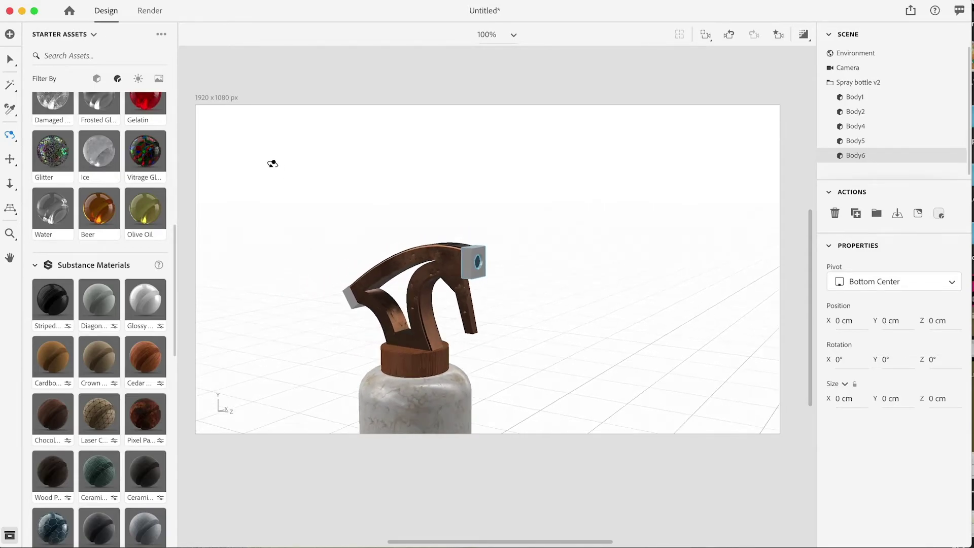
pyautogui.click(9, 158)
pyautogui.moveTo(570, 350)
pyautogui.mouseDown()
pyautogui.moveTo(561, 287)
pyautogui.moveTo(530, 292)
pyautogui.moveTo(502, 243)
pyautogui.mouseUp()
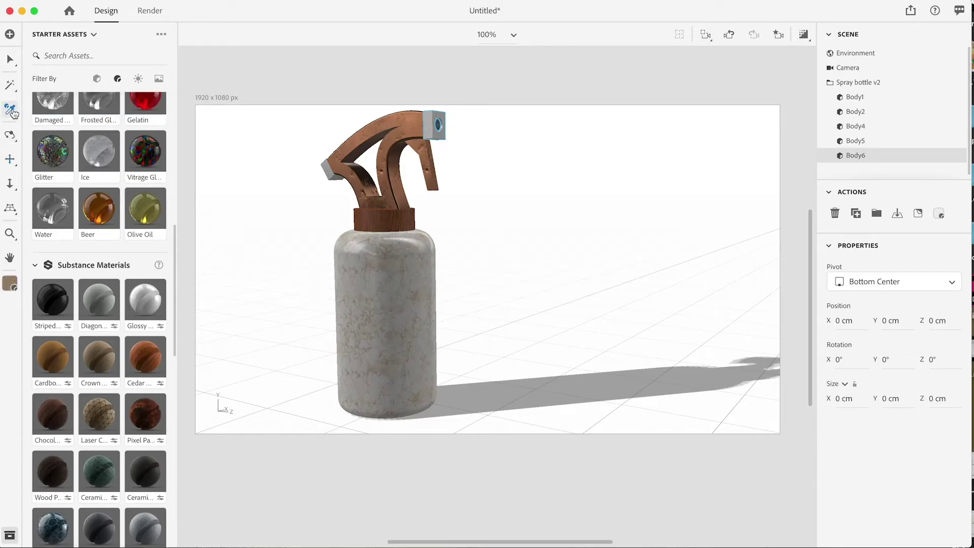
pyautogui.click(10, 84)
pyautogui.moveTo(10, 86)
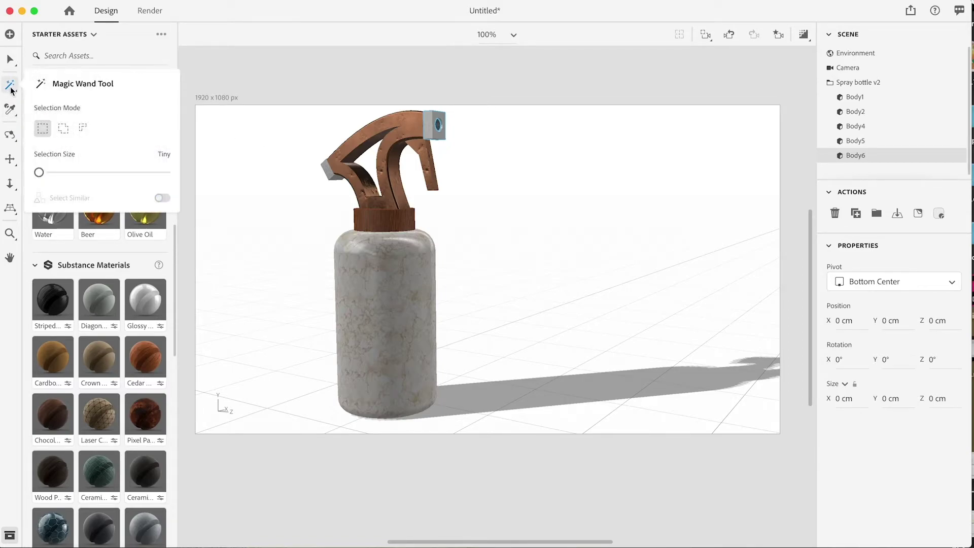
pyautogui.click(68, 174)
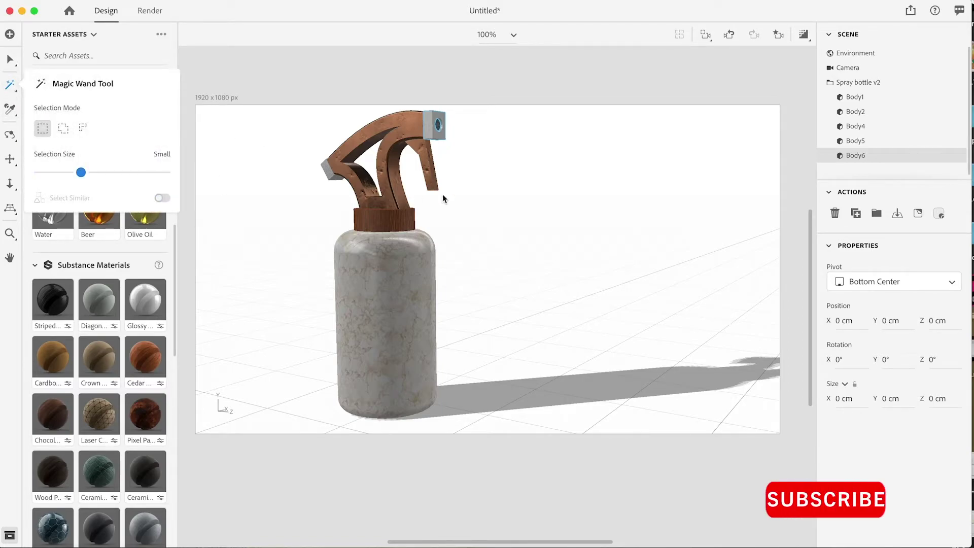
pyautogui.click(434, 168)
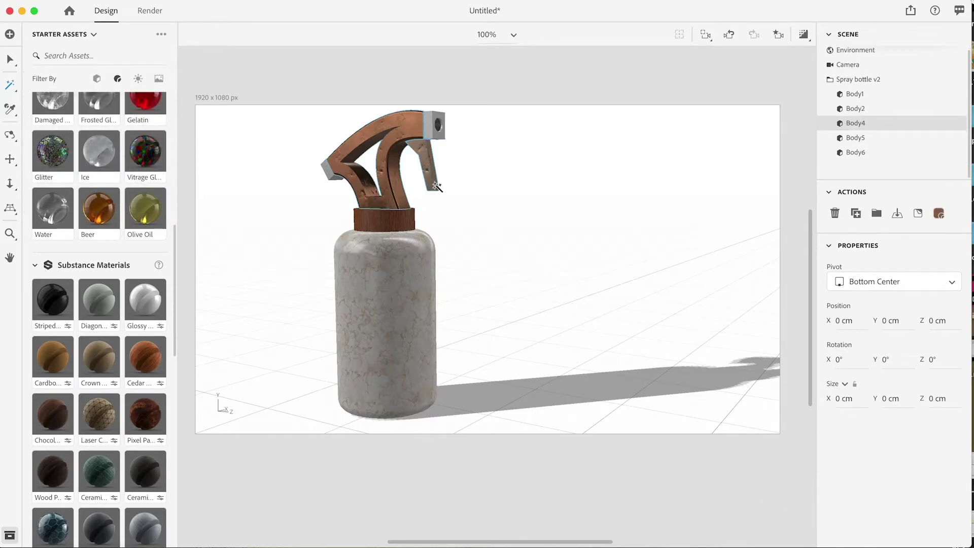
# - Apply the Brass Substance material to the trigger with the Magic Wand selection
pyautogui.click(10, 136)
pyautogui.moveTo(492, 278); pyautogui.dragTo(207, 293)
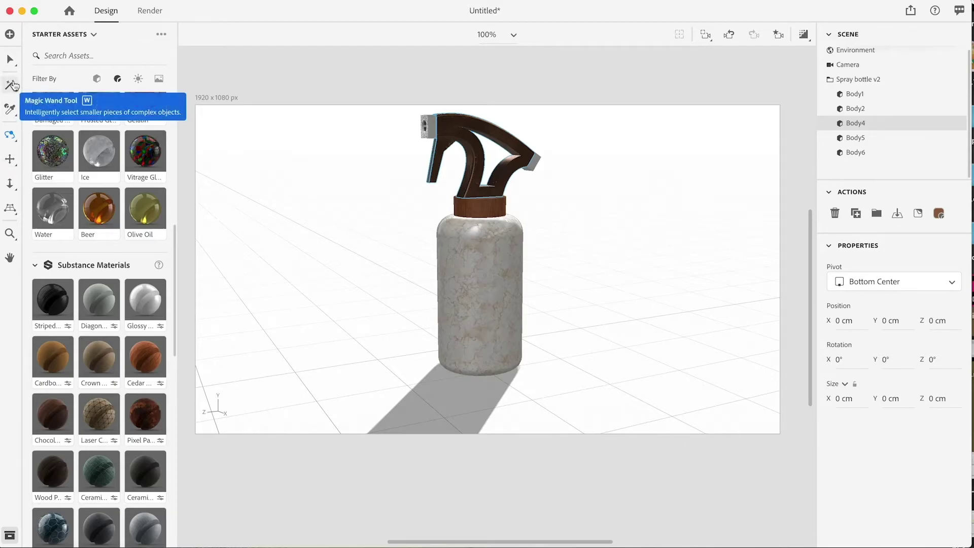
pyautogui.click(12, 84)
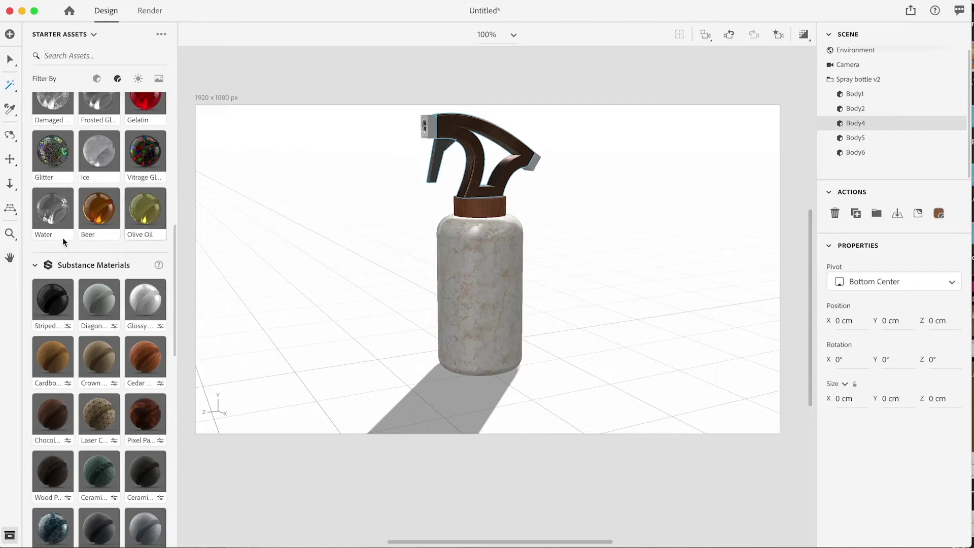
pyautogui.scroll(5, 69, 311)
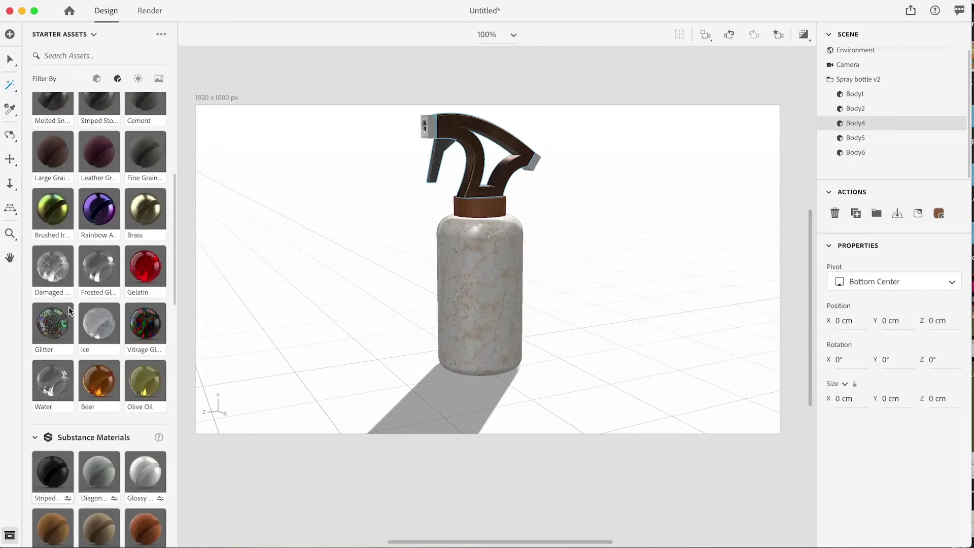
pyautogui.scroll(-10, 133, 350)
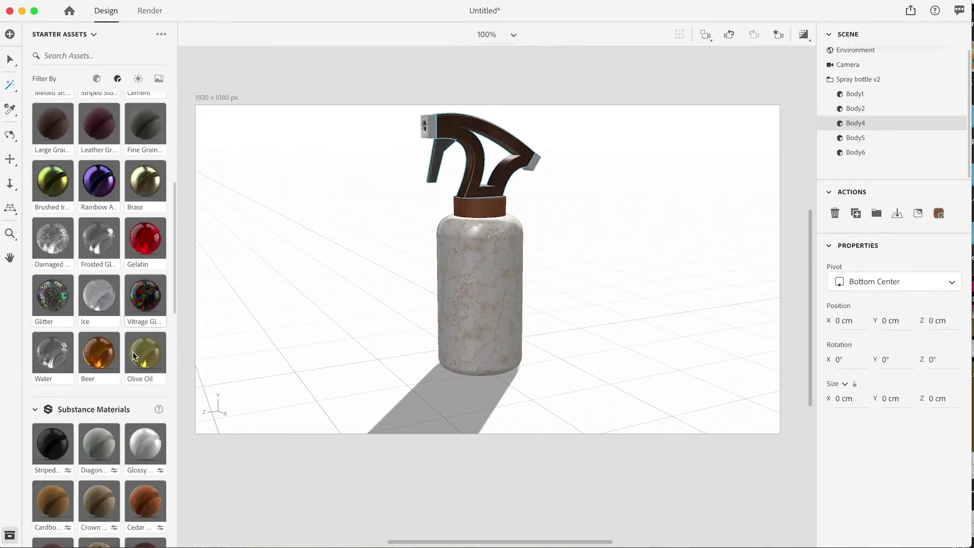
pyautogui.scroll(-1, 133, 355)
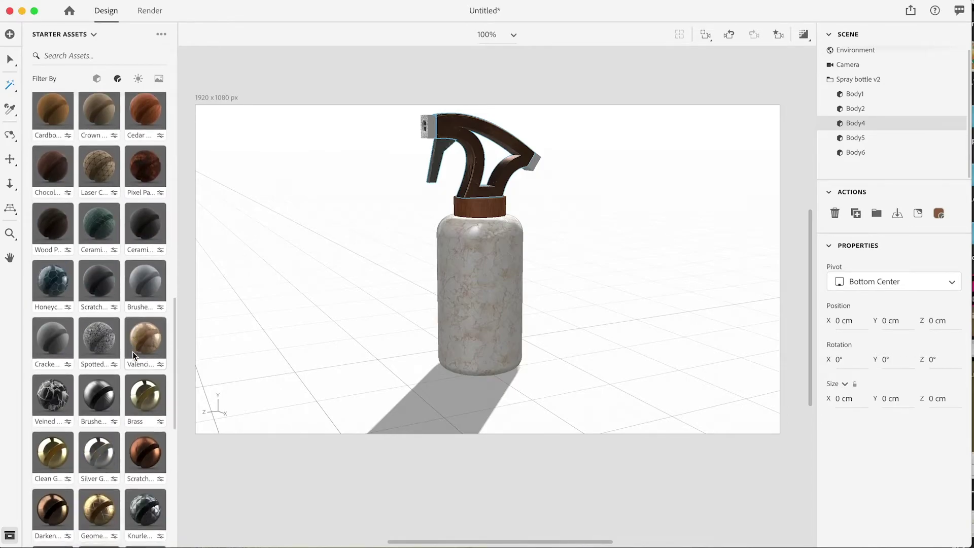
pyautogui.moveTo(143, 397)
pyautogui.mouseDown()
pyautogui.moveTo(413, 168)
pyautogui.moveTo(441, 159)
pyautogui.mouseUp()
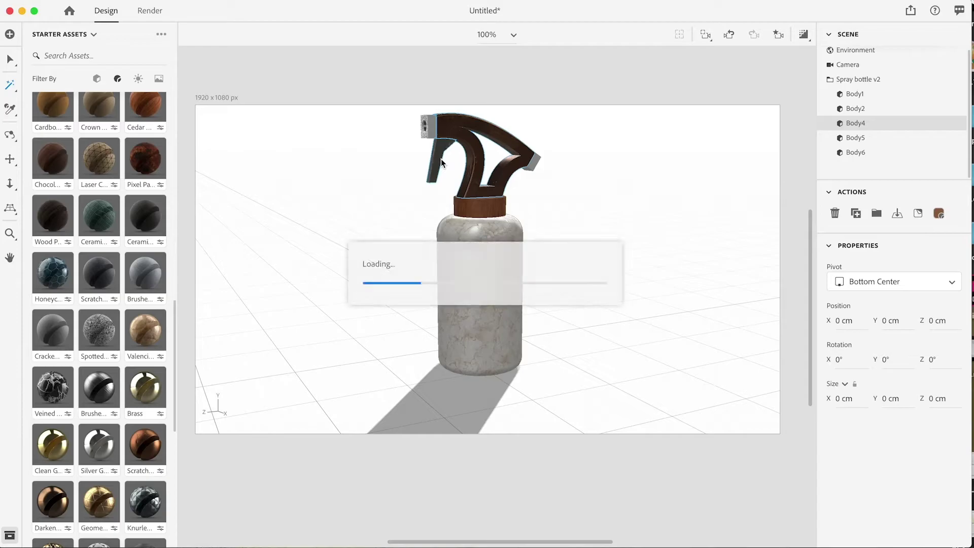
# - Examine the brass trigger from the opposite side, clear the selection and frame the whole bottle
pyautogui.click(10, 135)
pyautogui.moveTo(394, 318); pyautogui.dragTo(693, 303)
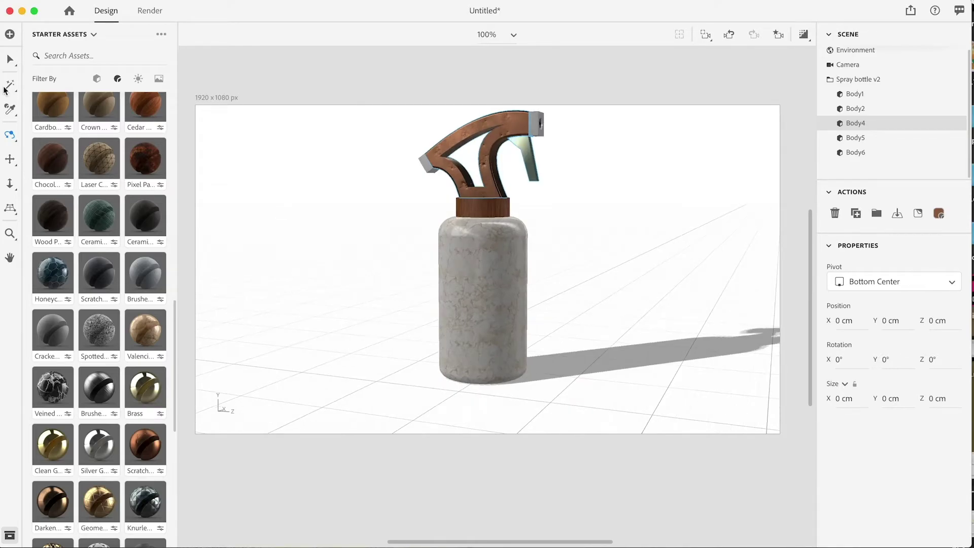
pyautogui.click(10, 61)
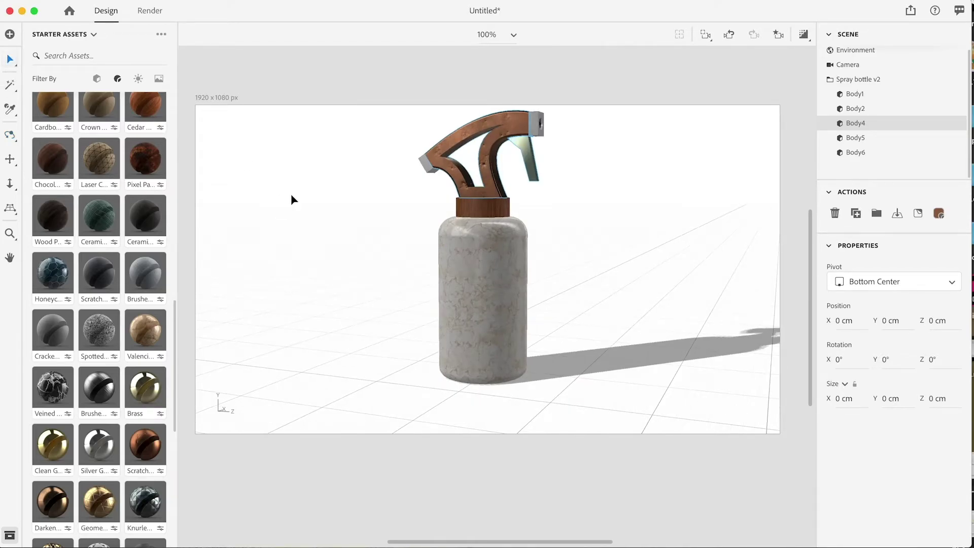
pyautogui.click(583, 254)
pyautogui.scroll(5, 583, 254)
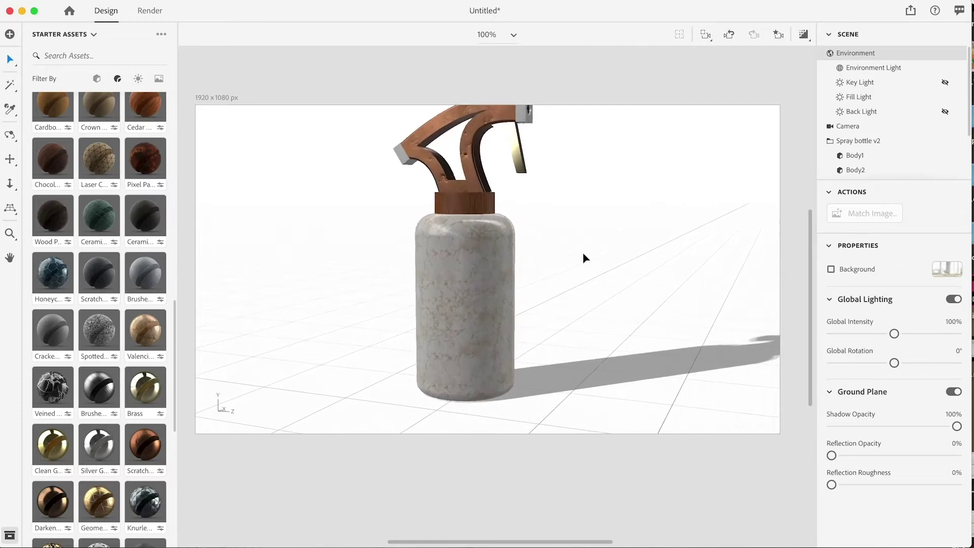
pyautogui.click(9, 159)
pyautogui.moveTo(319, 246); pyautogui.dragTo(278, 285)
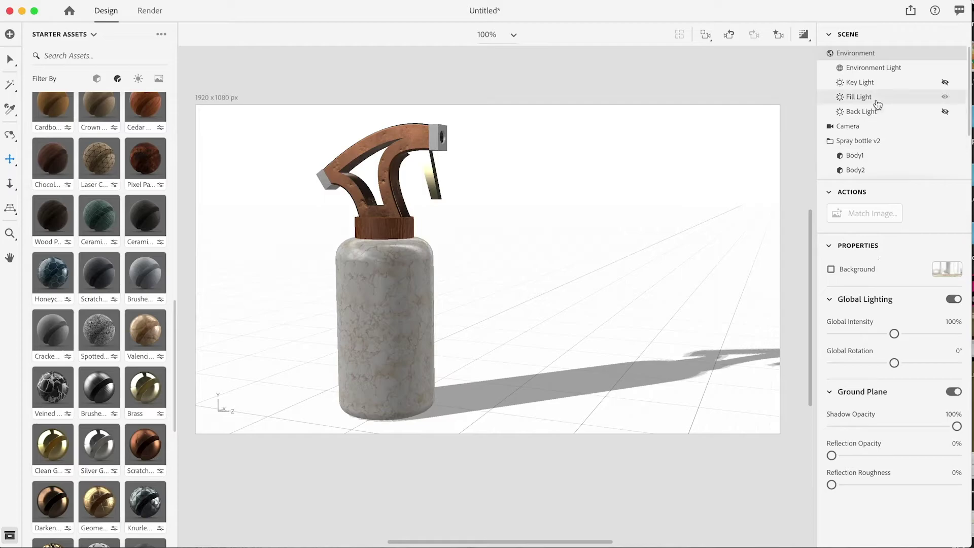
# - Check the Environment and Environment Light properties, show only the starter light assets and turn the Key Light back on
pyautogui.click(873, 70)
pyautogui.click(863, 53)
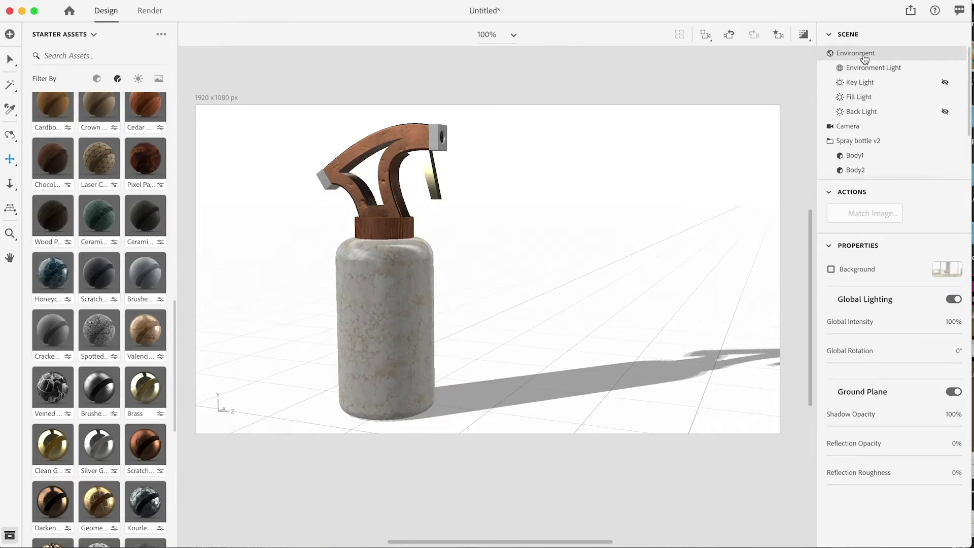
pyautogui.click(865, 71)
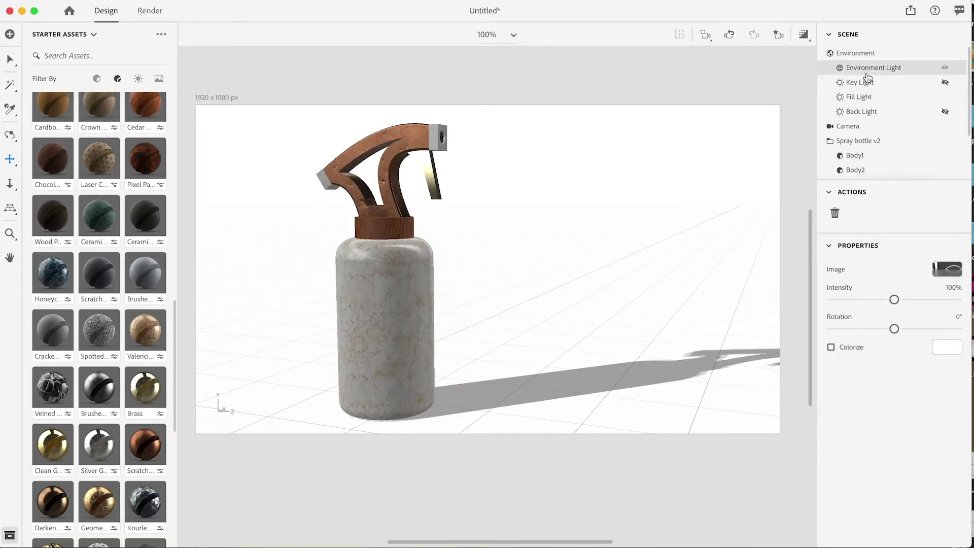
pyautogui.click(137, 79)
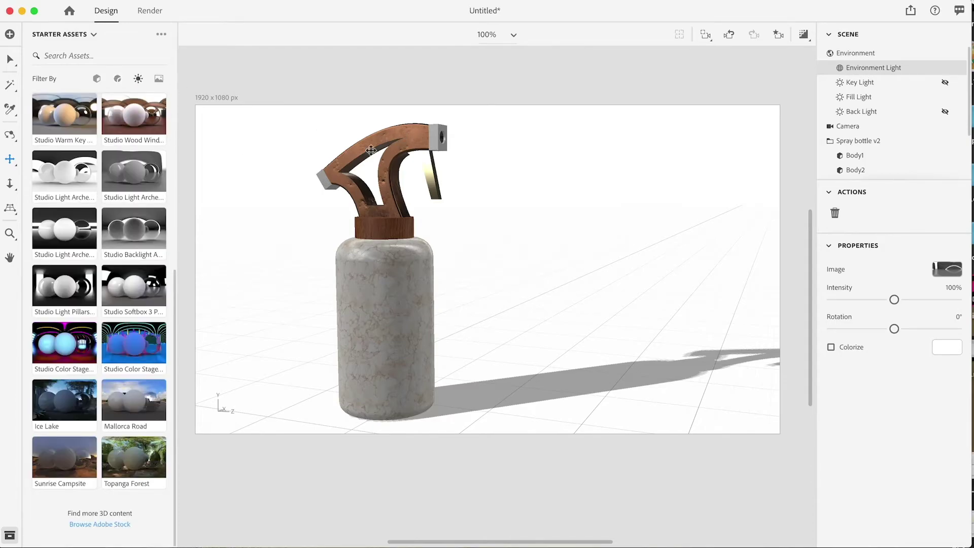
pyautogui.click(946, 84)
pyautogui.click(949, 116)
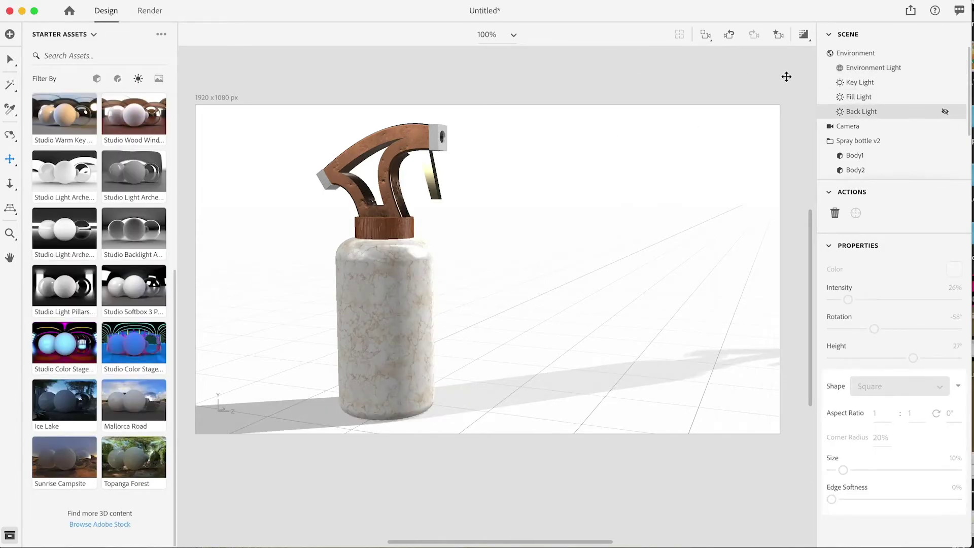
# - Try the Circle Light and Square Light, and light the scene with the 3-Point Light preset
pyautogui.scroll(5, 175, 184)
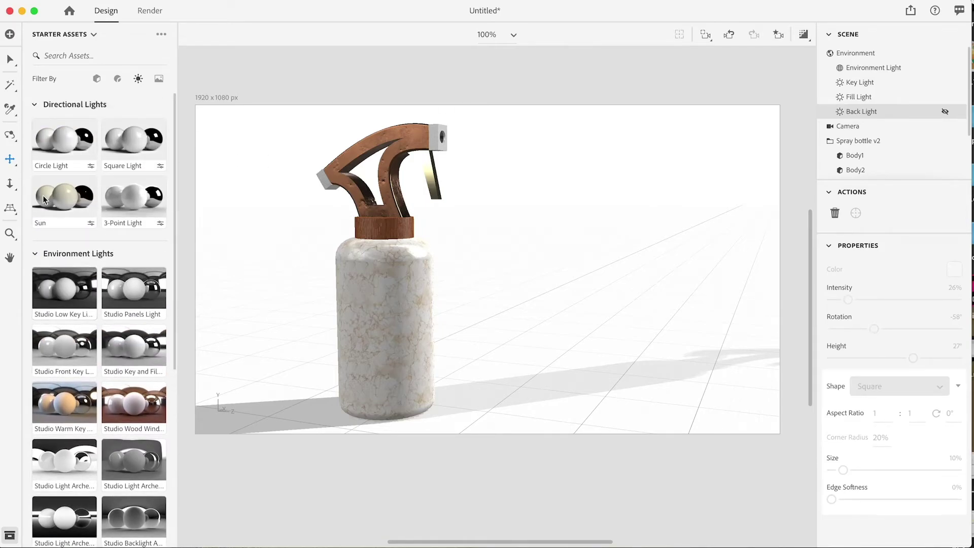
pyautogui.doubleClick(47, 150)
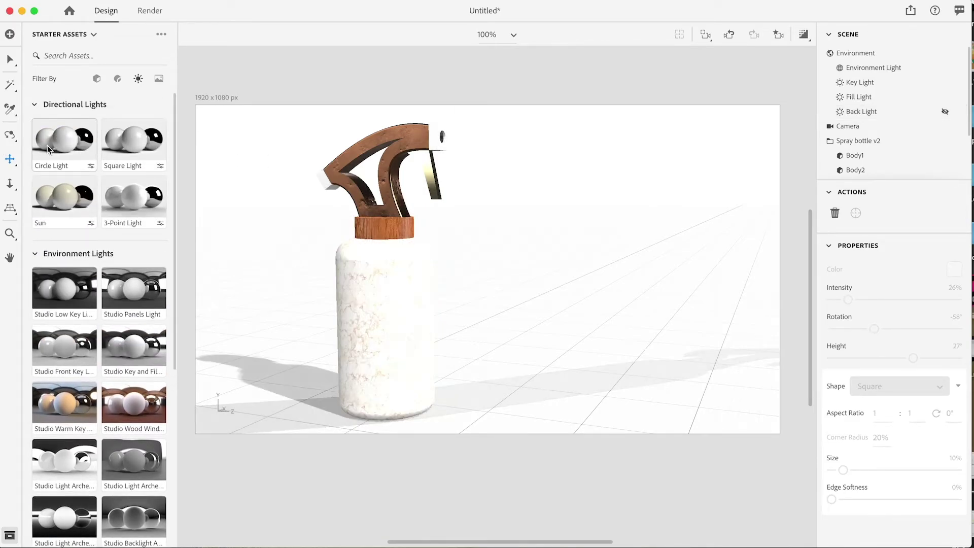
pyautogui.doubleClick(146, 141)
pyautogui.doubleClick(133, 197)
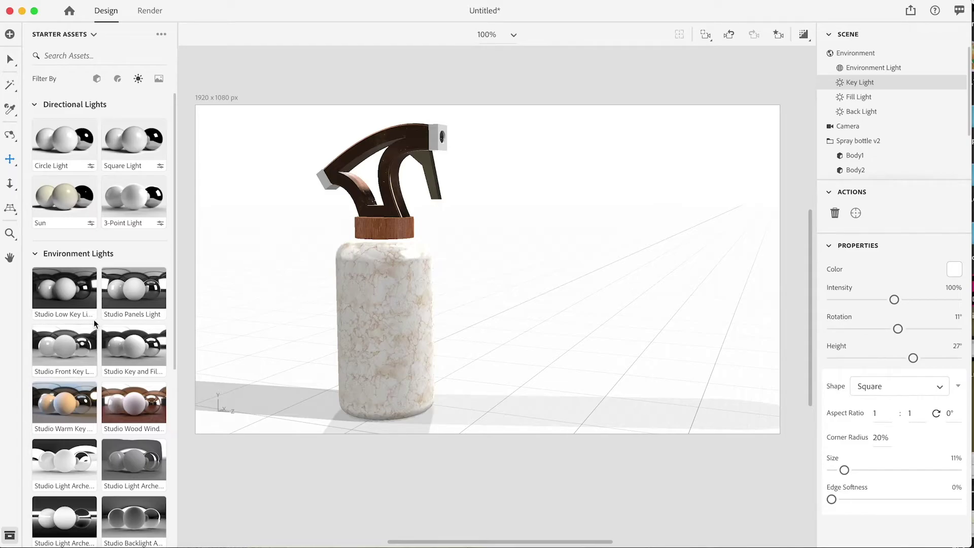
# - Try the Studio Panels Light and a Studio Light Arche… environment, and apply the Studio Wood Wind… environment light
pyautogui.scroll(-1, 92, 318)
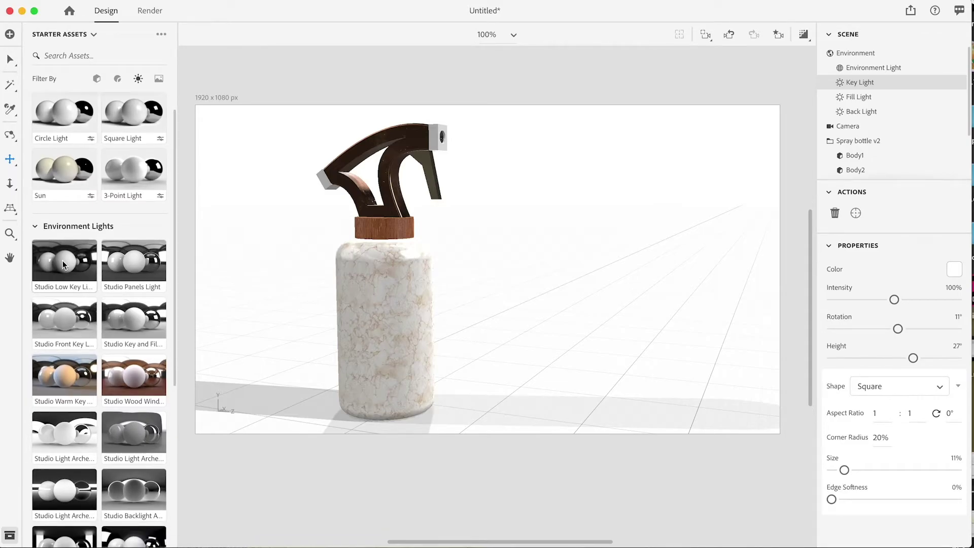
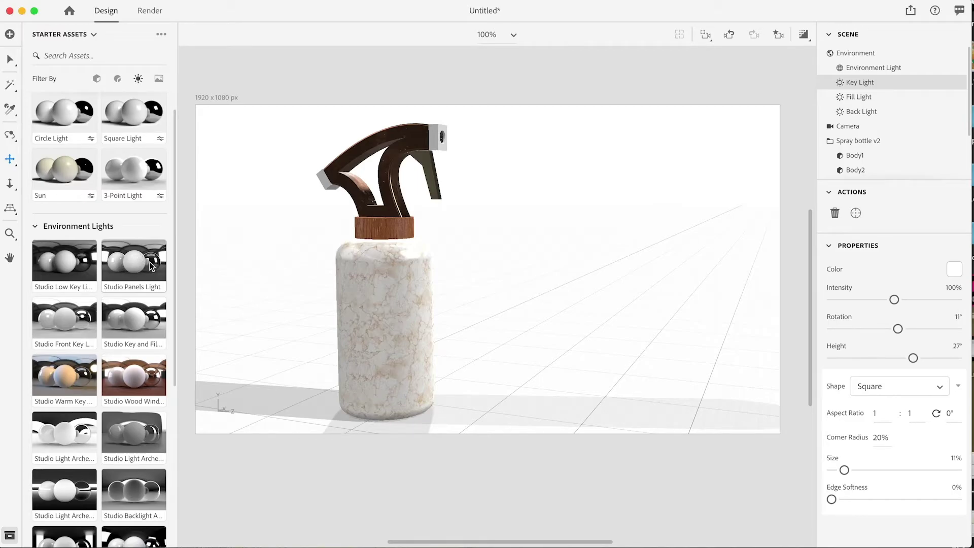
pyautogui.click(145, 262)
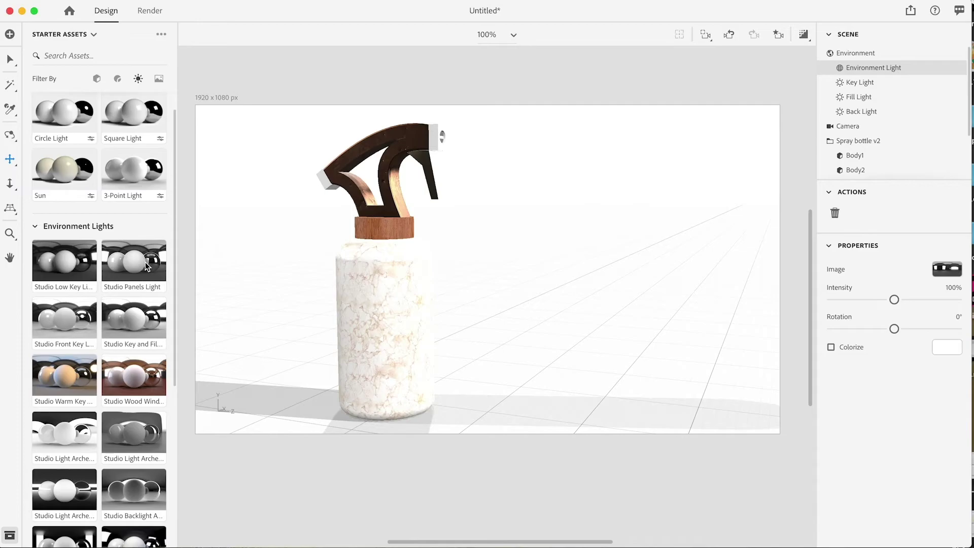
pyautogui.scroll(-1, 123, 345)
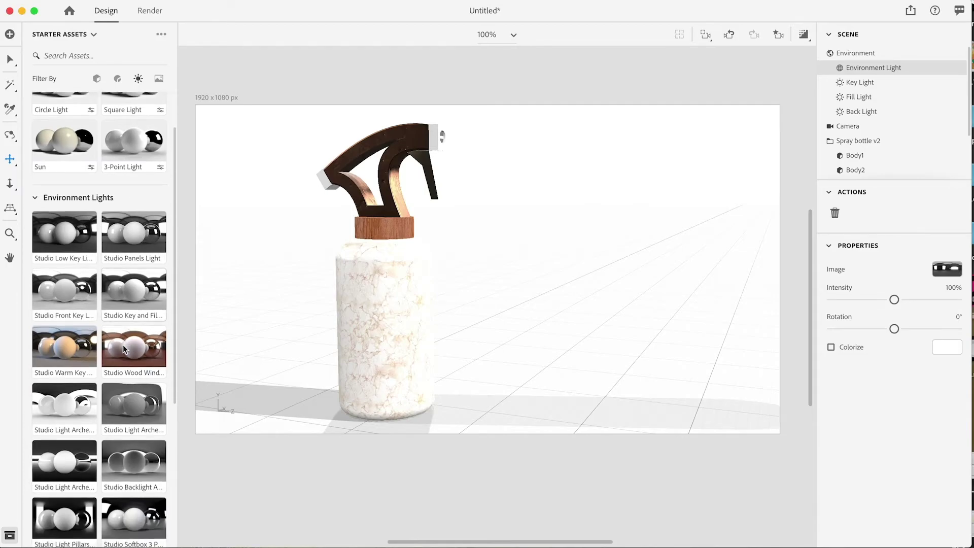
pyautogui.scroll(-1, 82, 404)
pyautogui.click(82, 395)
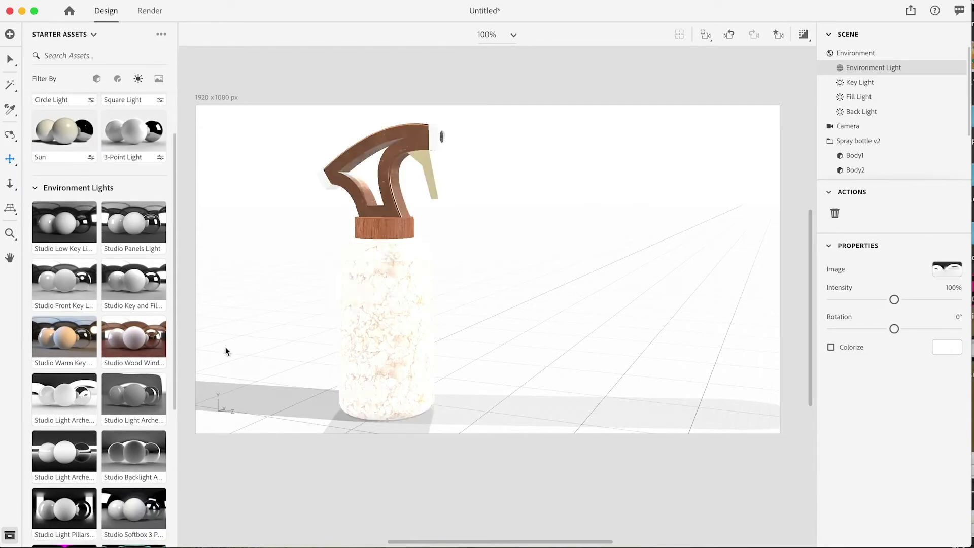
pyautogui.click(141, 338)
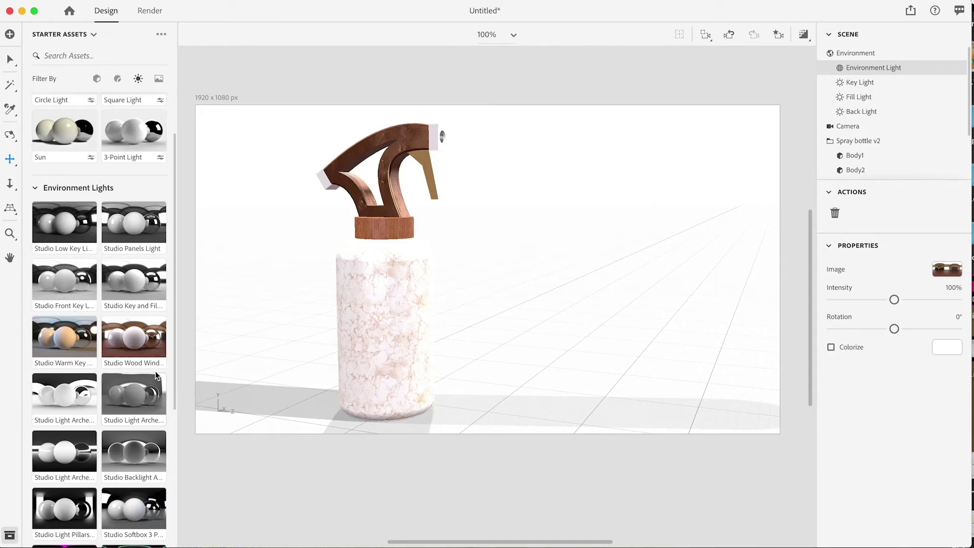
pyautogui.scroll(-1, 476, 294)
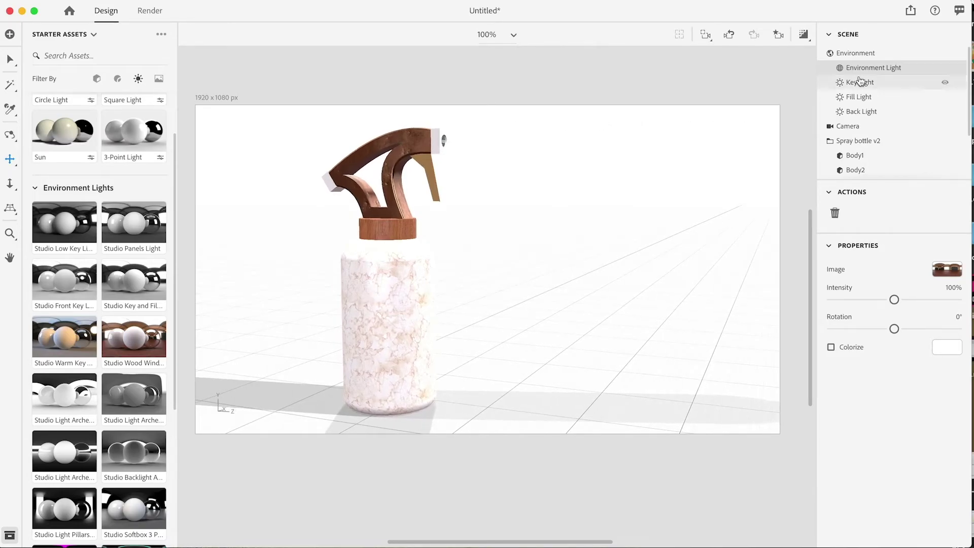
# - Set the Environment Light's intensity to 70% and its rotation to -65°
pyautogui.click(862, 54)
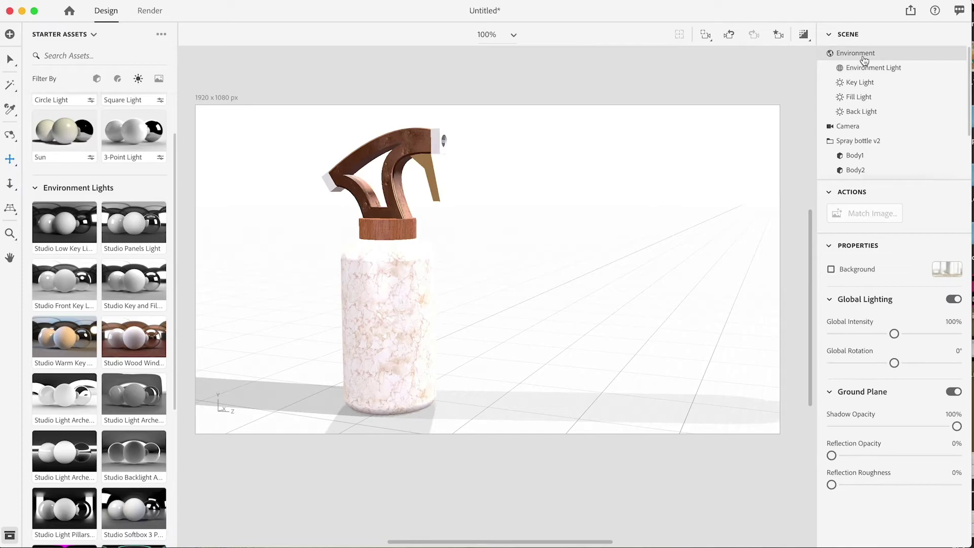
pyautogui.click(868, 70)
pyautogui.moveTo(894, 305); pyautogui.dragTo(873, 341)
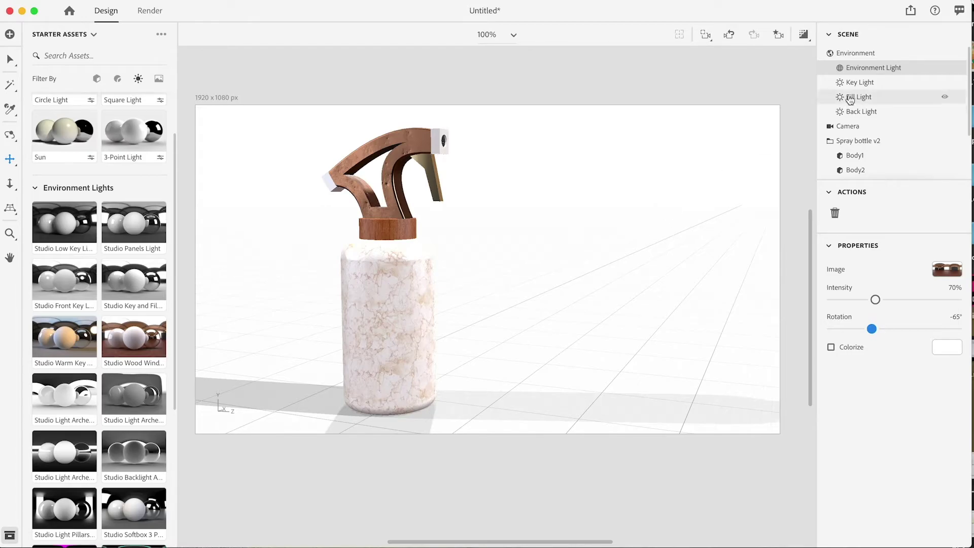
# - Switch the Key Light and the Environment Light off and on to compare their effect on the bottle
pyautogui.click(861, 86)
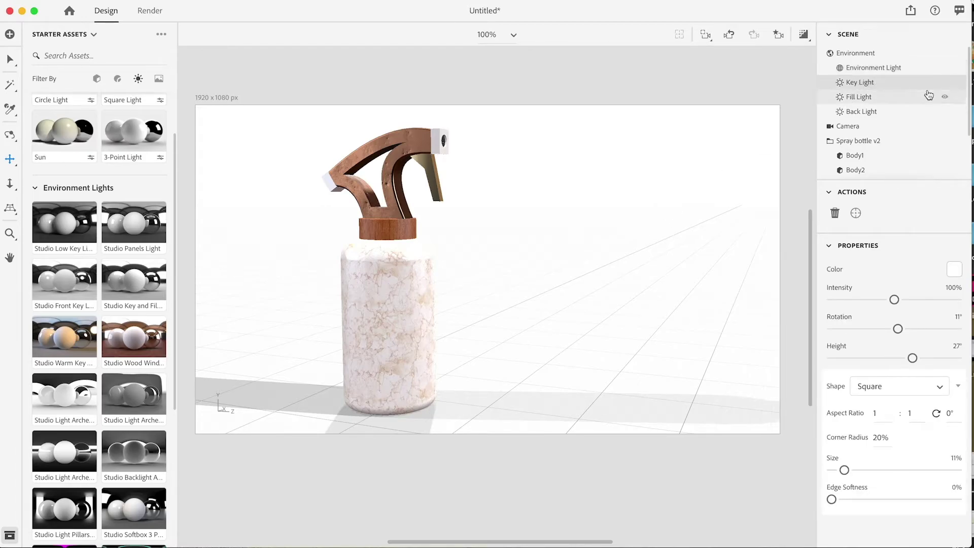
pyautogui.click(944, 83)
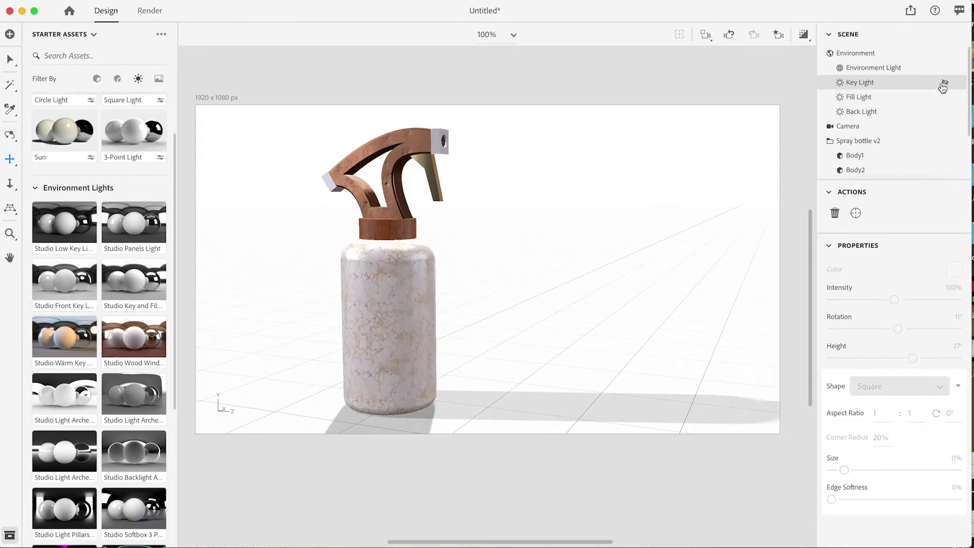
pyautogui.click(945, 83)
pyautogui.click(945, 84)
pyautogui.click(944, 84)
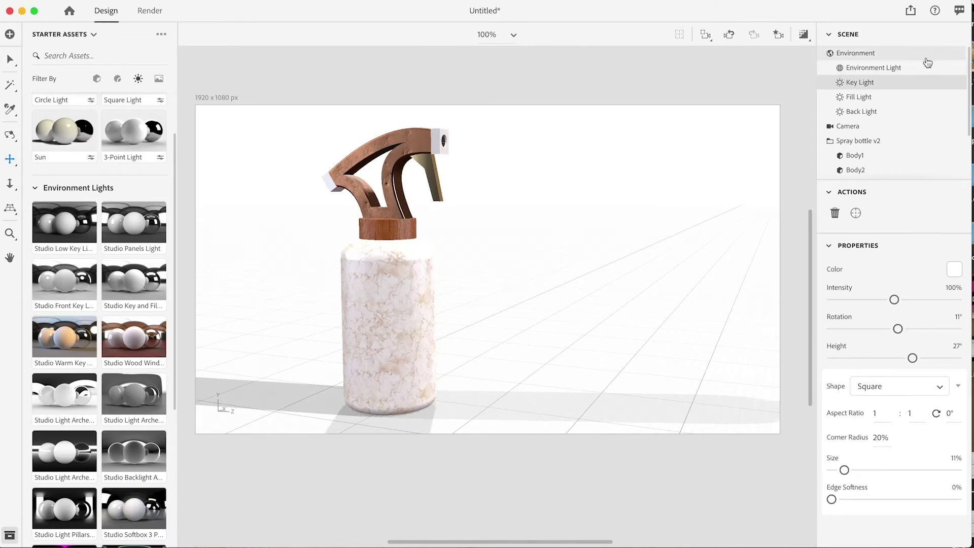
pyautogui.click(945, 70)
pyautogui.click(945, 70)
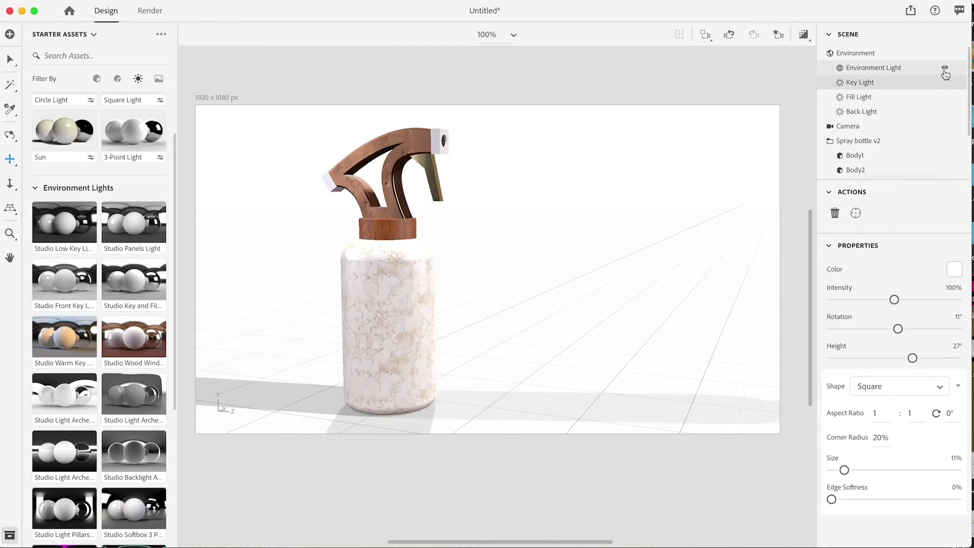
# - Compare the scene with and without the Key Light, and set the Key Light's intensity to 16%
pyautogui.click(945, 85)
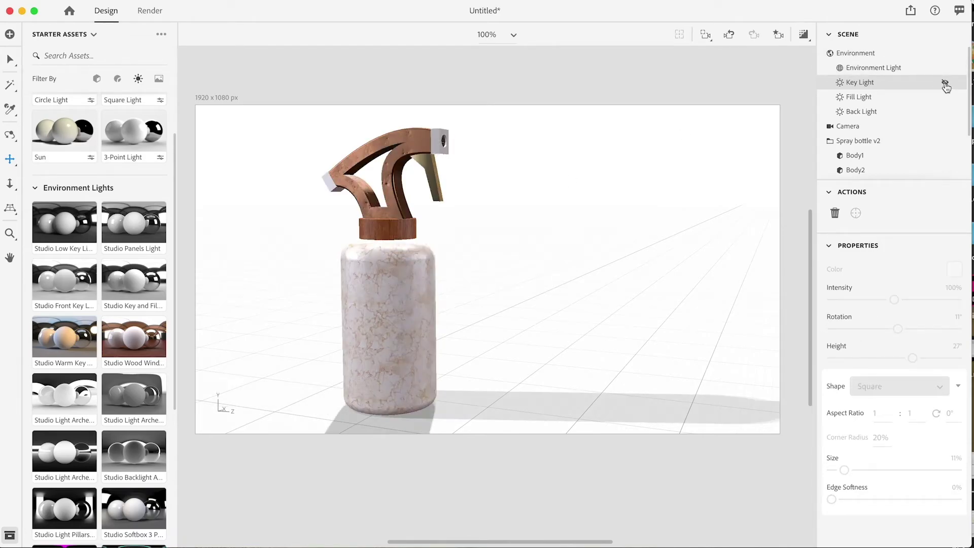
pyautogui.click(945, 85)
pyautogui.click(946, 85)
pyautogui.click(945, 84)
pyautogui.click(945, 84)
pyautogui.click(945, 82)
pyautogui.moveTo(895, 298); pyautogui.dragTo(841, 299)
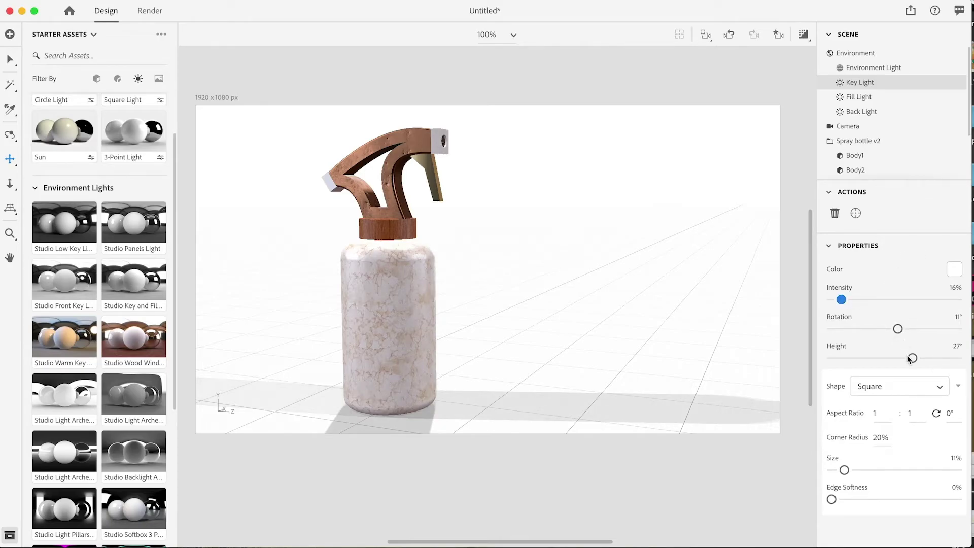
# - Compare the Circle and Square shapes on the Key Light, returning it to Square
pyautogui.click(924, 389)
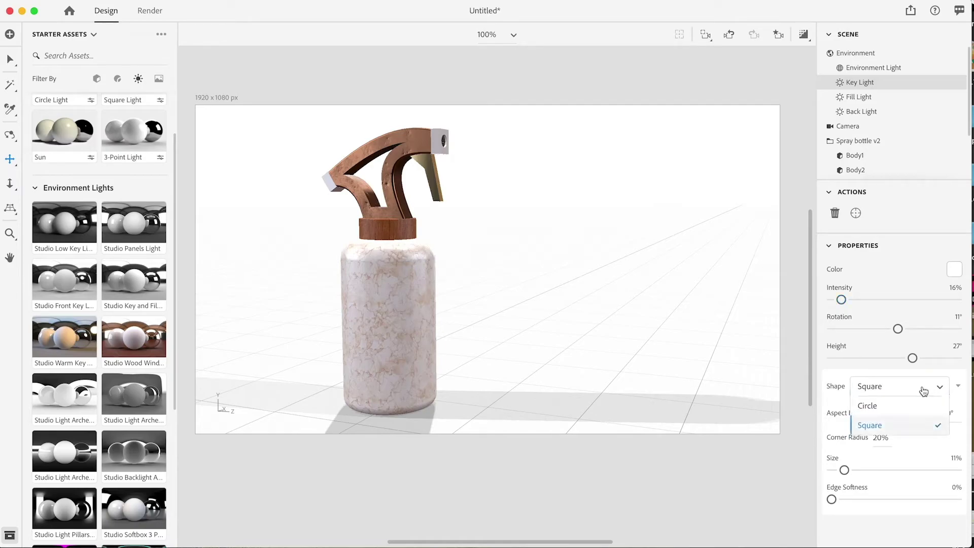
pyautogui.click(902, 403)
pyautogui.click(926, 387)
pyautogui.click(887, 426)
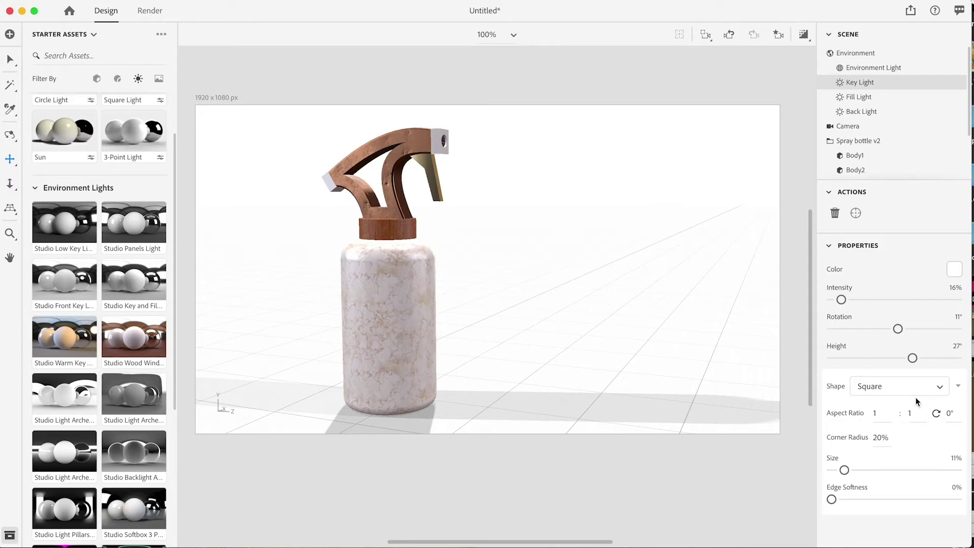
pyautogui.click(926, 388)
pyautogui.click(893, 407)
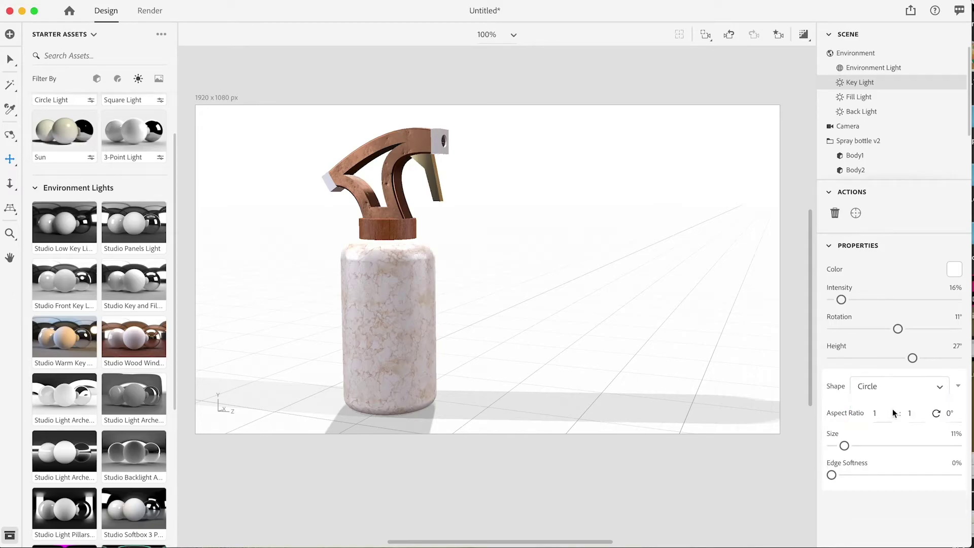
pyautogui.click(934, 387)
pyautogui.click(887, 426)
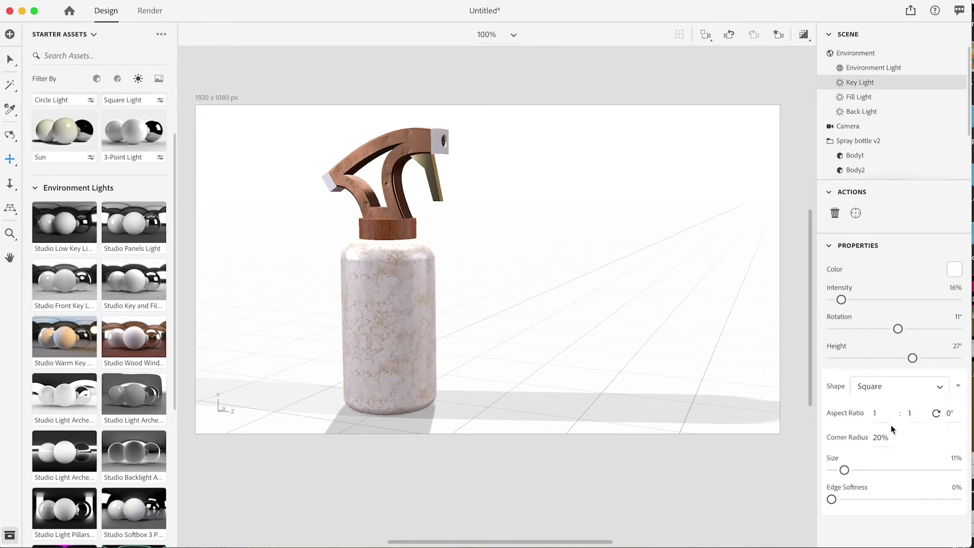
# - Set the Key Light's shape to Circle and its size to 26%, and test its edge softness from 43% down to the minimum
pyautogui.click(907, 390)
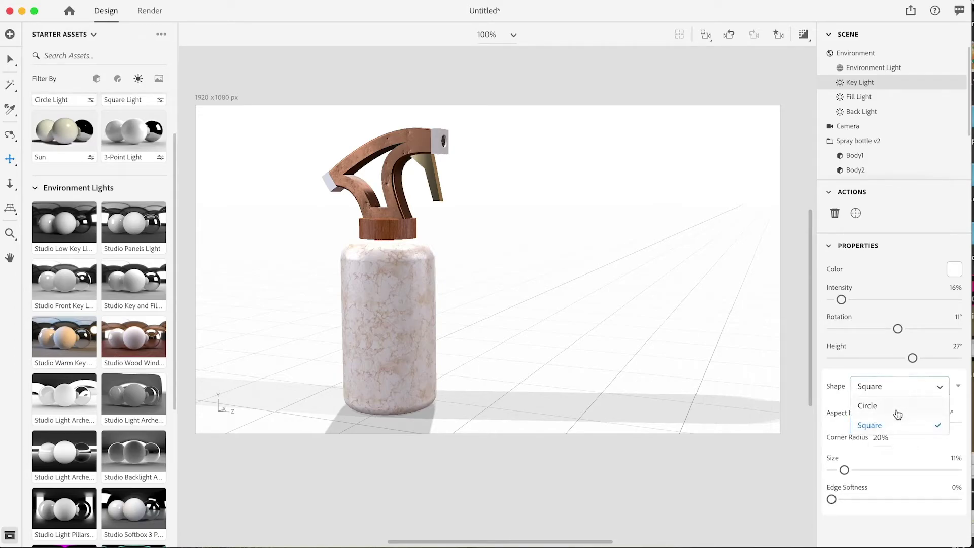
pyautogui.click(896, 409)
pyautogui.moveTo(844, 445); pyautogui.dragTo(864, 446)
pyautogui.moveTo(833, 475); pyautogui.dragTo(886, 475)
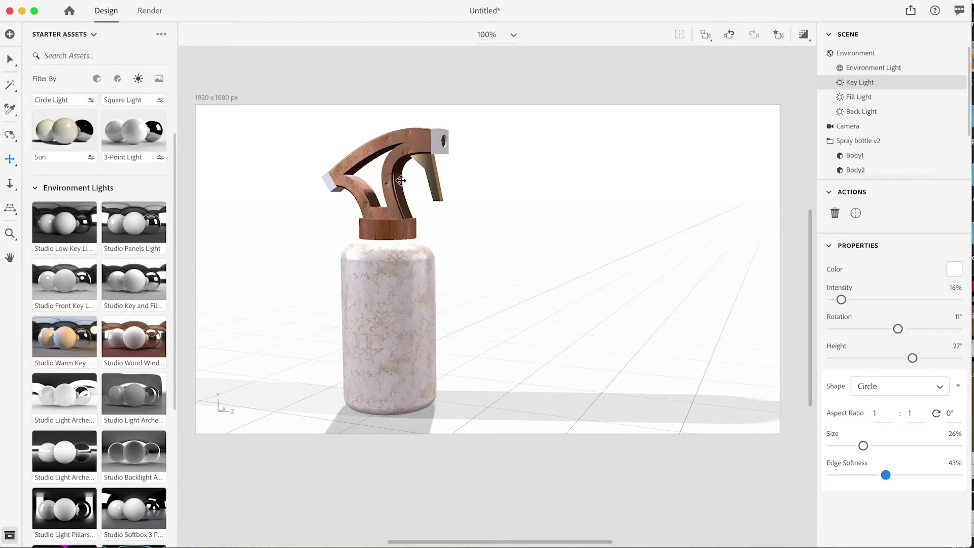
pyautogui.moveTo(893, 476); pyautogui.dragTo(847, 477)
pyautogui.moveTo(845, 476); pyautogui.dragTo(828, 479)
# - Compare the shadows with and without the Fill Light, and leave the Fill Light hidden
pyautogui.click(870, 100)
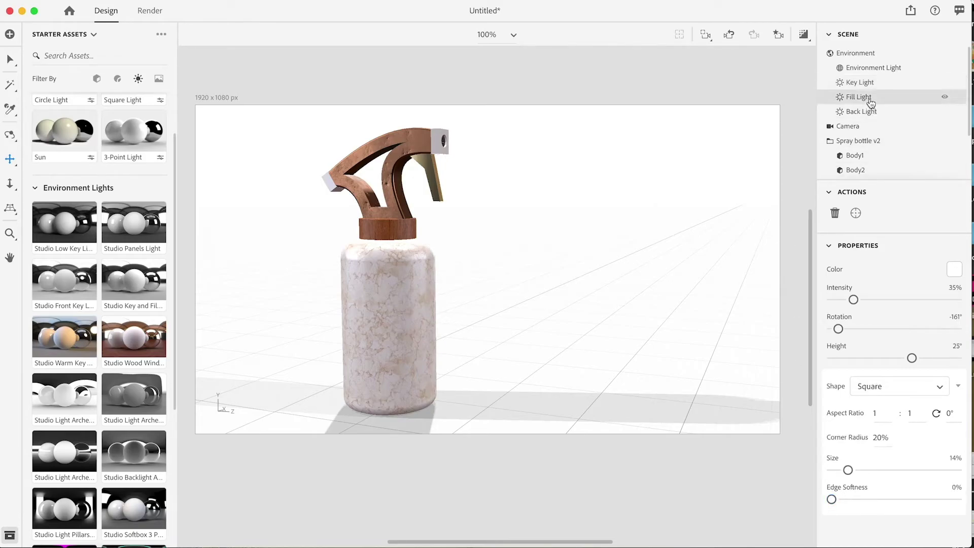
pyautogui.click(944, 100)
pyautogui.click(944, 99)
pyautogui.click(944, 100)
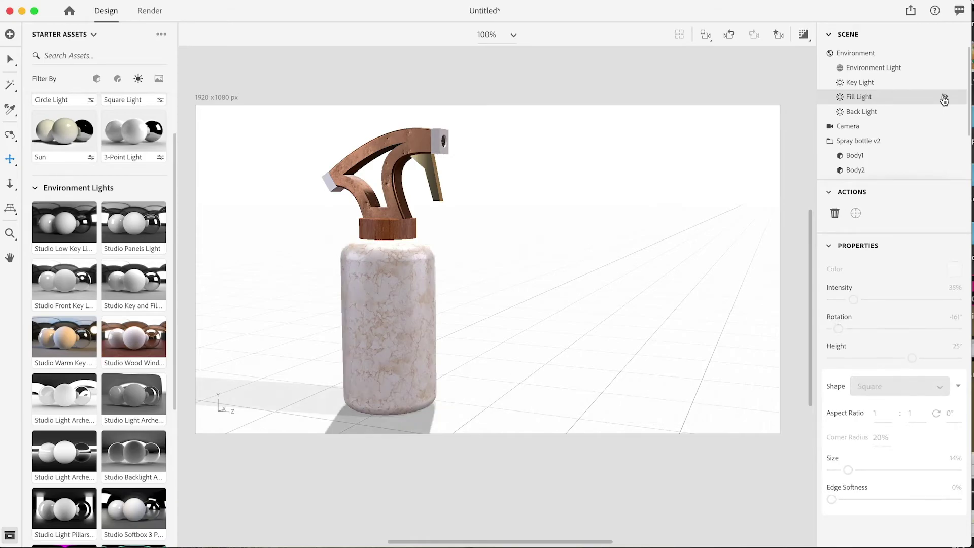
pyautogui.click(945, 100)
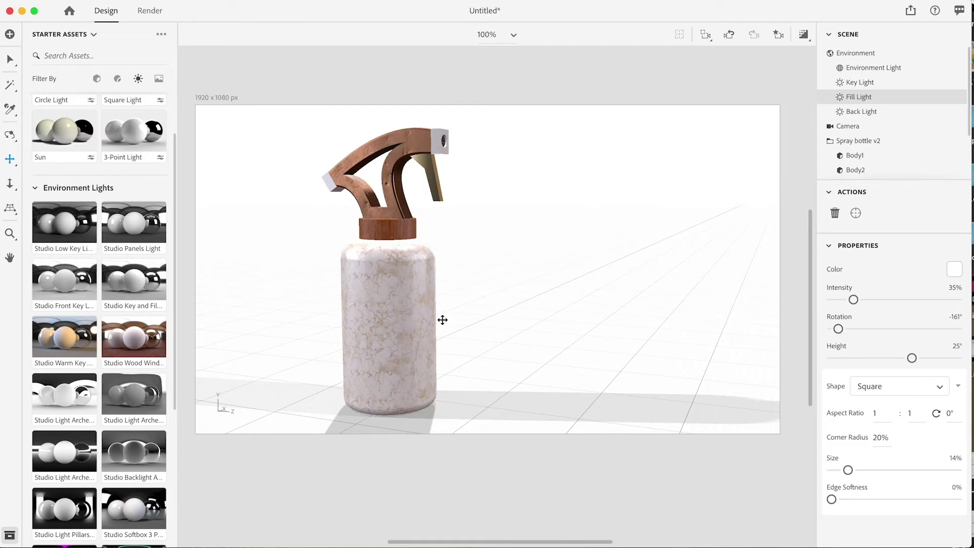
pyautogui.moveTo(904, 98)
pyautogui.click(944, 99)
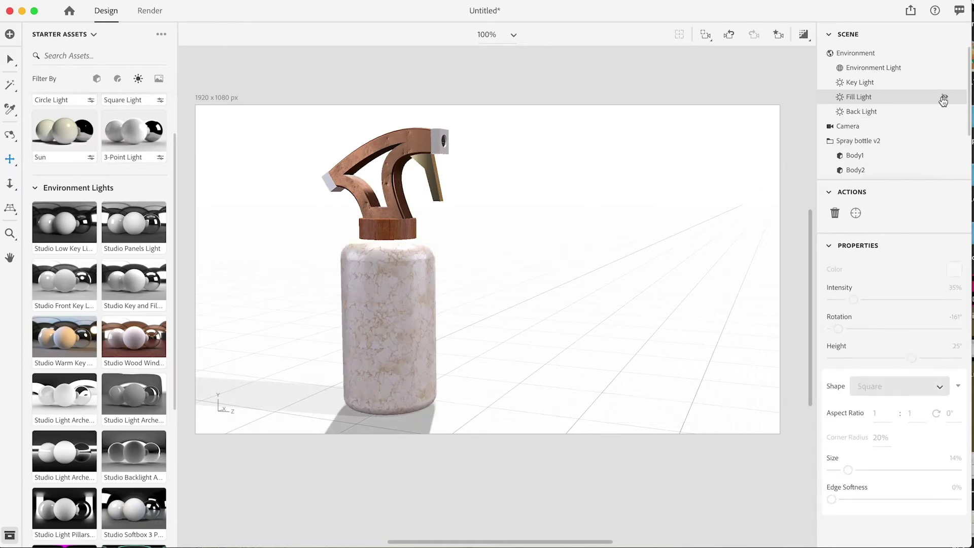
pyautogui.click(944, 99)
pyautogui.click(943, 99)
pyautogui.click(944, 98)
pyautogui.click(944, 99)
# - Switch the Back Light off and on to compare its effect on the scene
pyautogui.click(945, 113)
pyautogui.click(944, 113)
pyautogui.click(944, 112)
pyautogui.click(945, 112)
pyautogui.click(945, 112)
pyautogui.click(944, 112)
# - Set the camera's field of view to 49° and shift the framing so the bottle sits slightly further left
pyautogui.click(889, 126)
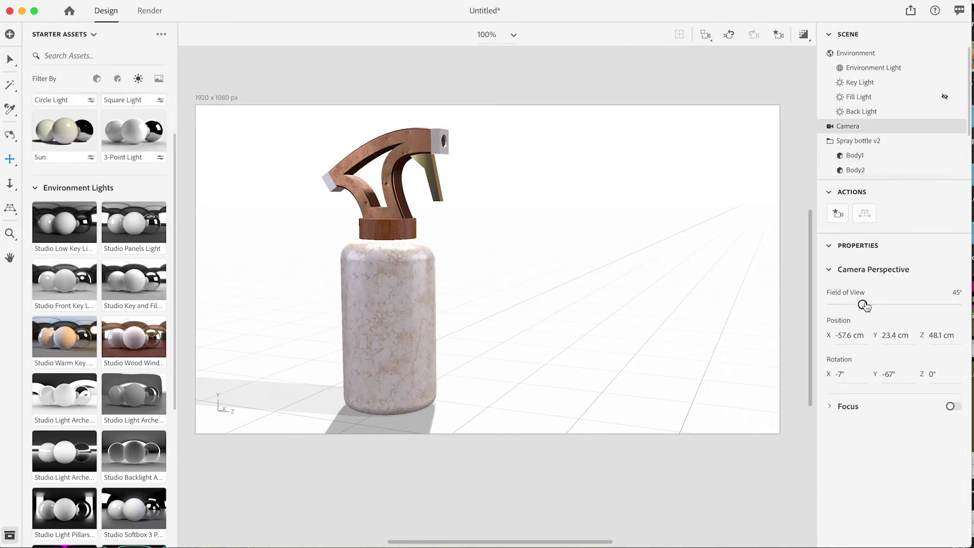
pyautogui.moveTo(865, 306)
pyautogui.mouseDown()
pyautogui.moveTo(840, 304)
pyautogui.moveTo(927, 301)
pyautogui.moveTo(830, 303)
pyautogui.moveTo(961, 296)
pyautogui.moveTo(865, 301)
pyautogui.mouseUp()
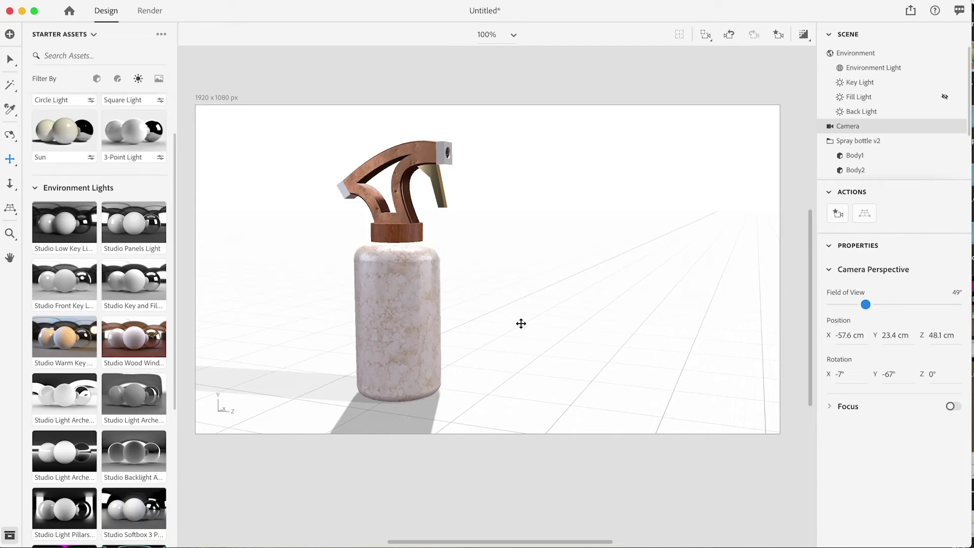
pyautogui.moveTo(522, 324); pyautogui.dragTo(496, 323)
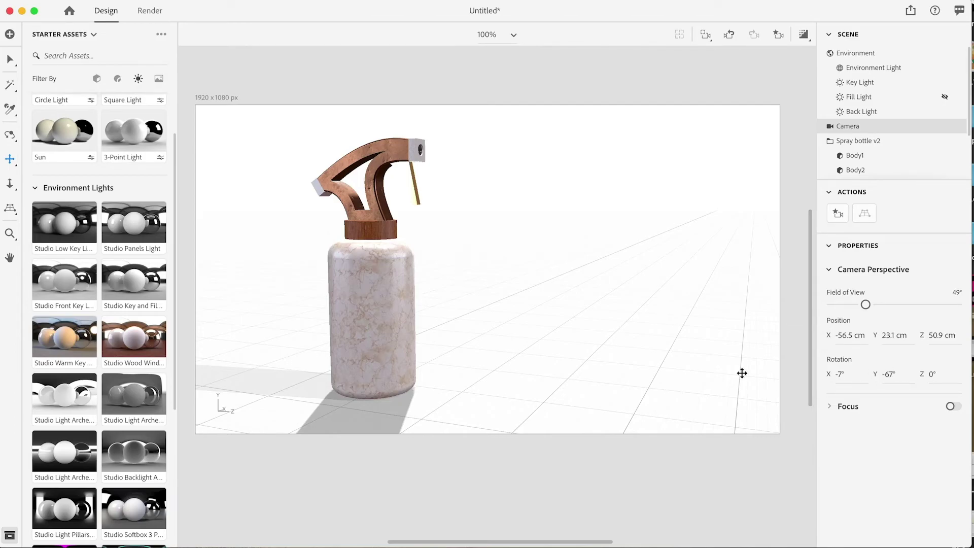
# - Orbit the camera slightly around the bottle to a rotation of about X -5°, Y -72°
pyautogui.click(10, 137)
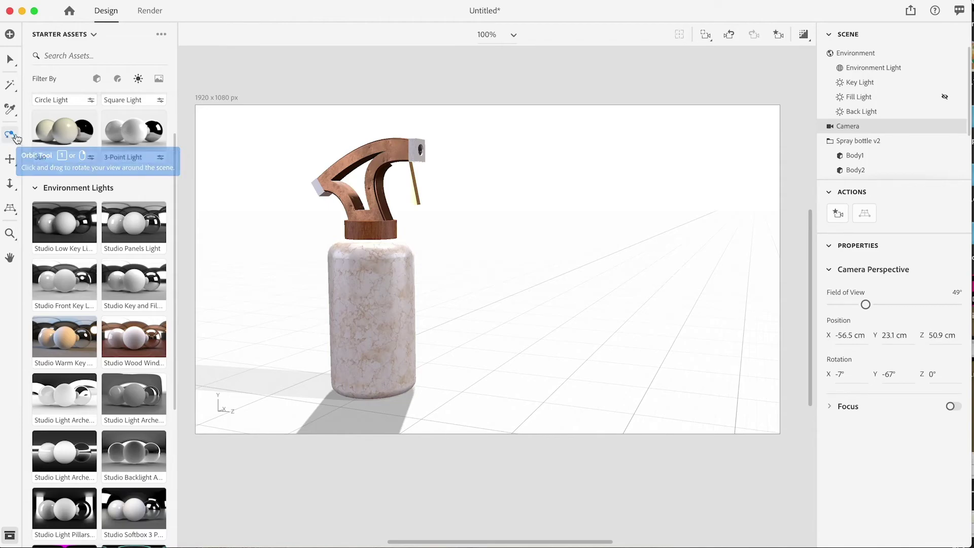
pyautogui.moveTo(498, 339)
pyautogui.mouseDown()
pyautogui.moveTo(533, 336)
pyautogui.moveTo(477, 342)
pyautogui.moveTo(484, 391)
pyautogui.moveTo(496, 318)
pyautogui.moveTo(504, 352)
pyautogui.moveTo(563, 313)
pyautogui.moveTo(524, 316)
pyautogui.moveTo(507, 336)
pyautogui.mouseUp()
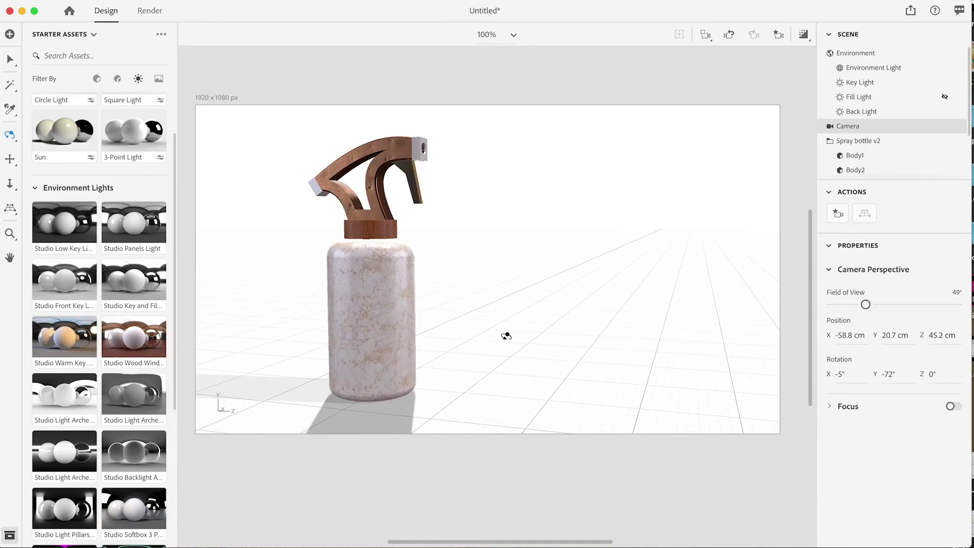
pyautogui.click(10, 59)
# - Select the Spray bottle v2 group and examine the scene's lights, camera and bottle bodies
pyautogui.click(868, 145)
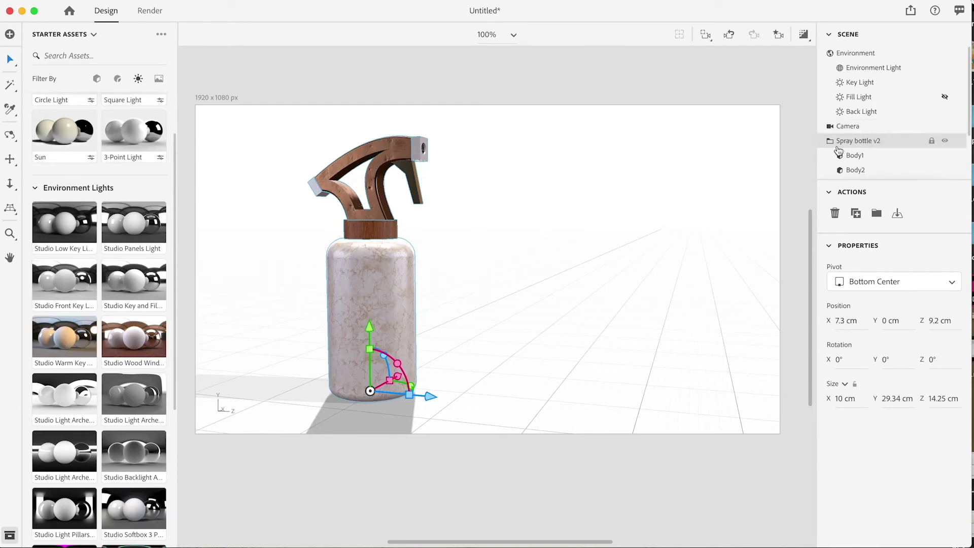
pyautogui.scroll(-2, 906, 168)
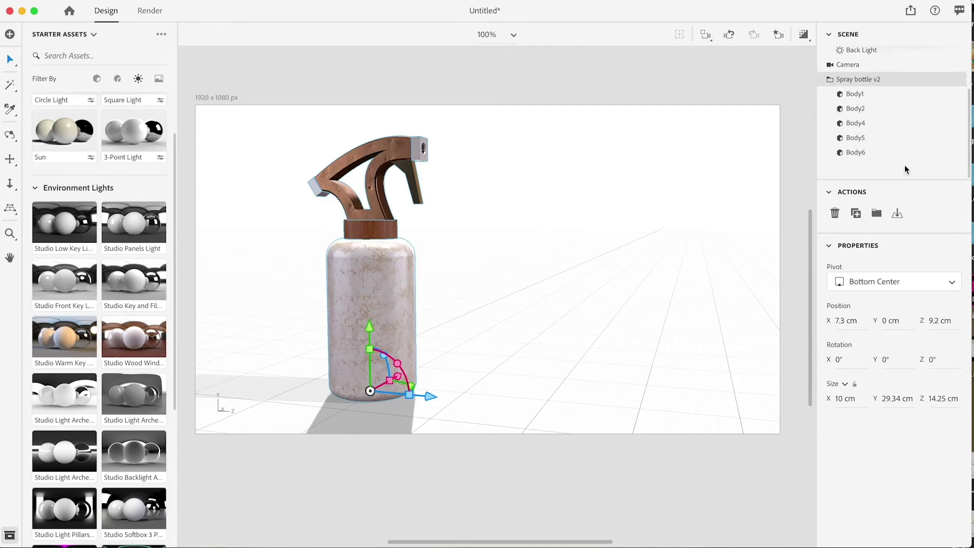
pyautogui.scroll(2, 905, 165)
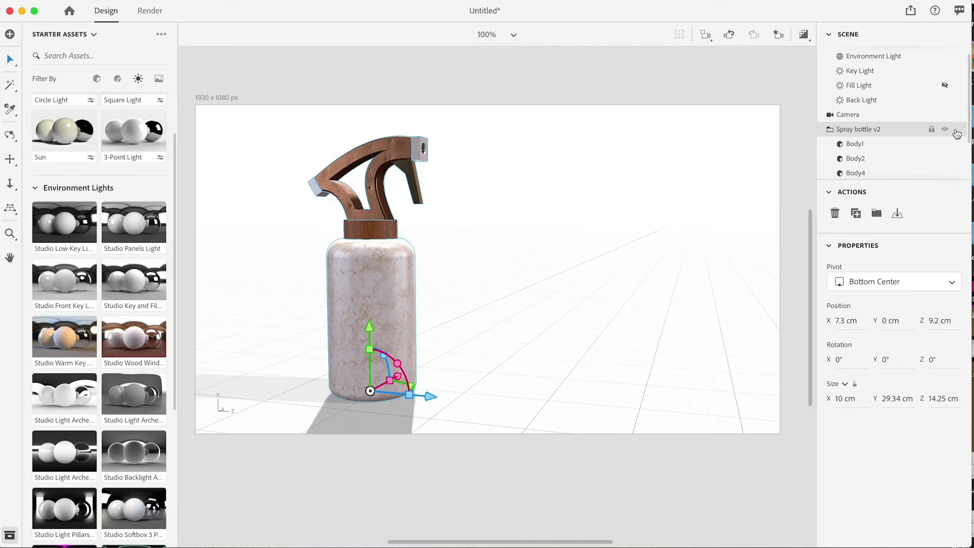
pyautogui.scroll(-2, 897, 142)
pyautogui.scroll(2, 897, 141)
pyautogui.scroll(1, 853, 65)
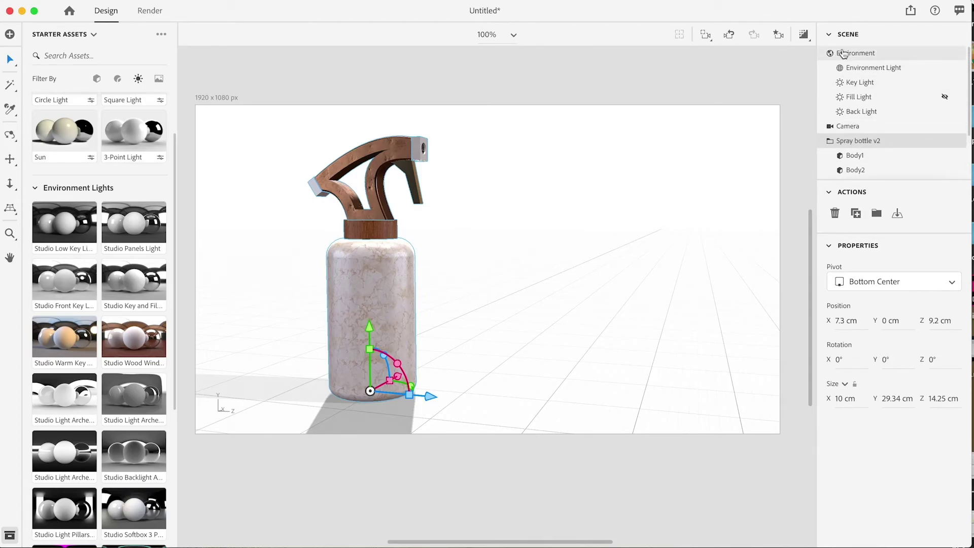
pyautogui.scroll(-2, 869, 109)
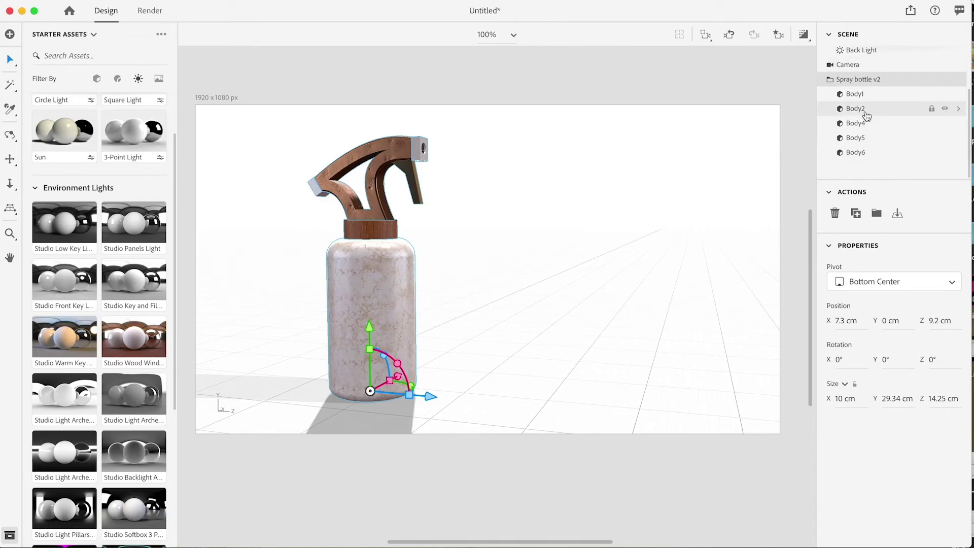
pyautogui.scroll(2, 866, 116)
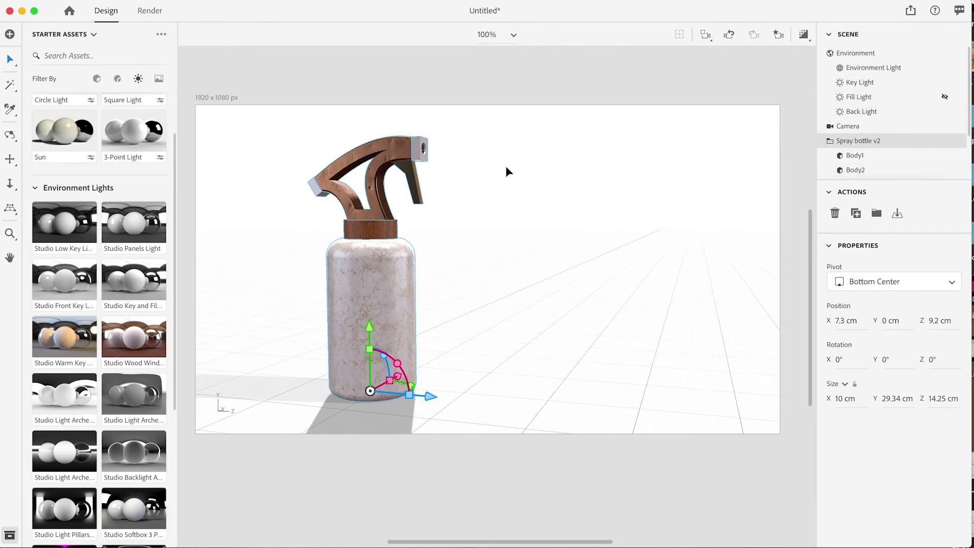
# - Turn on the environment's background image and try Match Image with Image Aspect Ratio, Multiple Lights and Match Camera Perspective
pyautogui.click(872, 53)
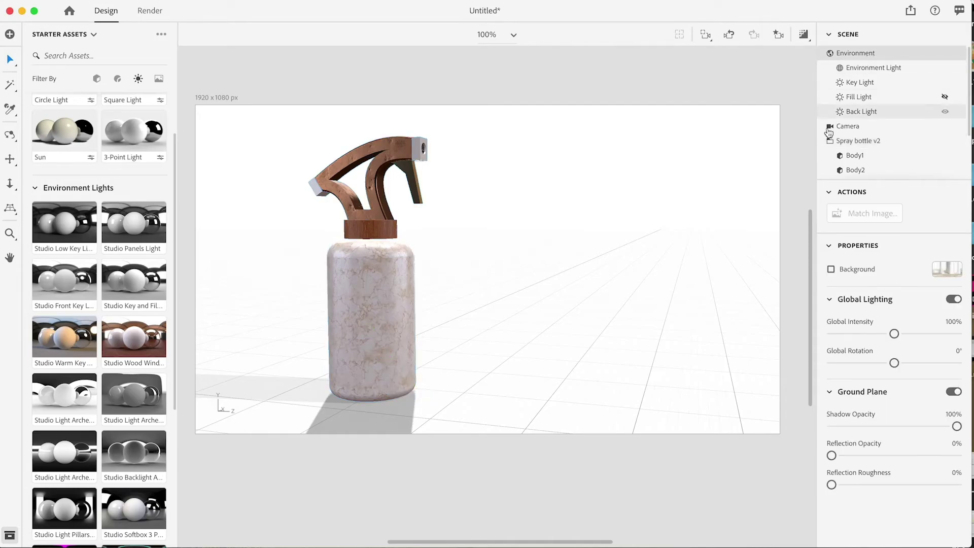
pyautogui.click(831, 270)
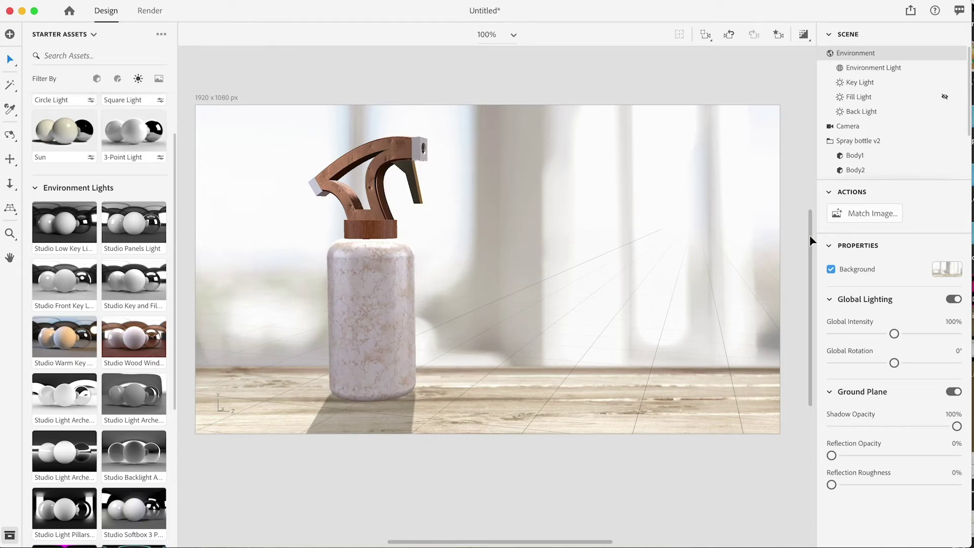
pyautogui.click(881, 213)
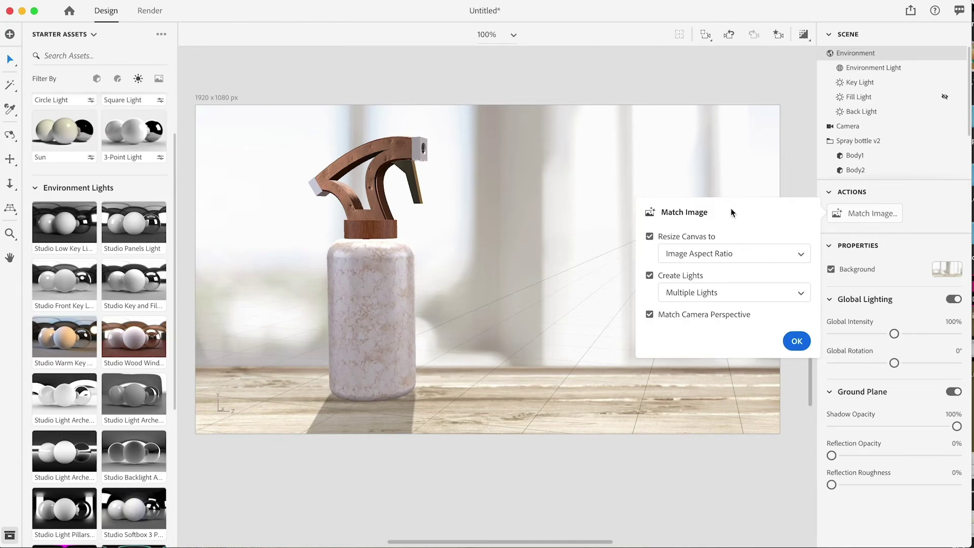
pyautogui.click(797, 342)
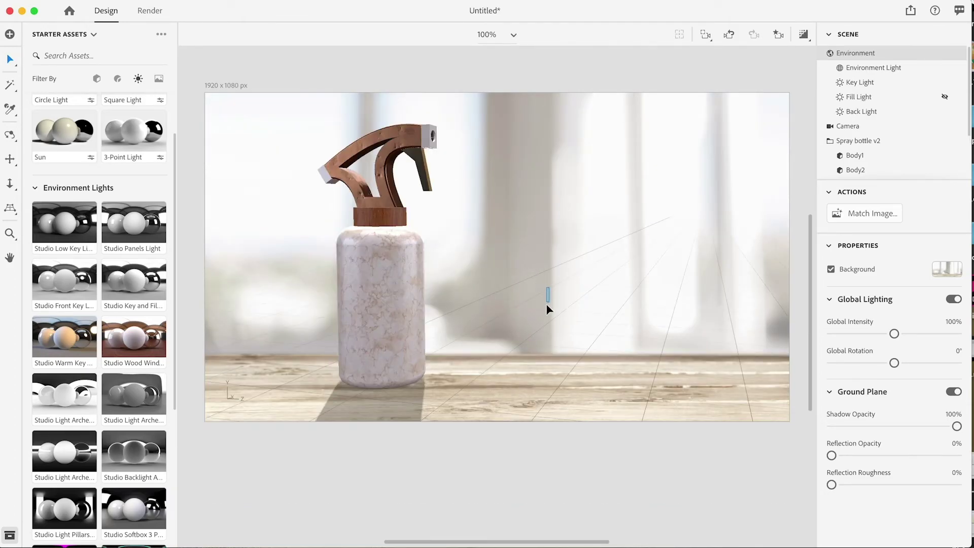
# - Pan and orbit the camera so the bottle stands on the background's wooden tabletop, viewed from slightly below its spray head
pyautogui.click(10, 159)
pyautogui.moveTo(512, 276); pyautogui.dragTo(503, 301)
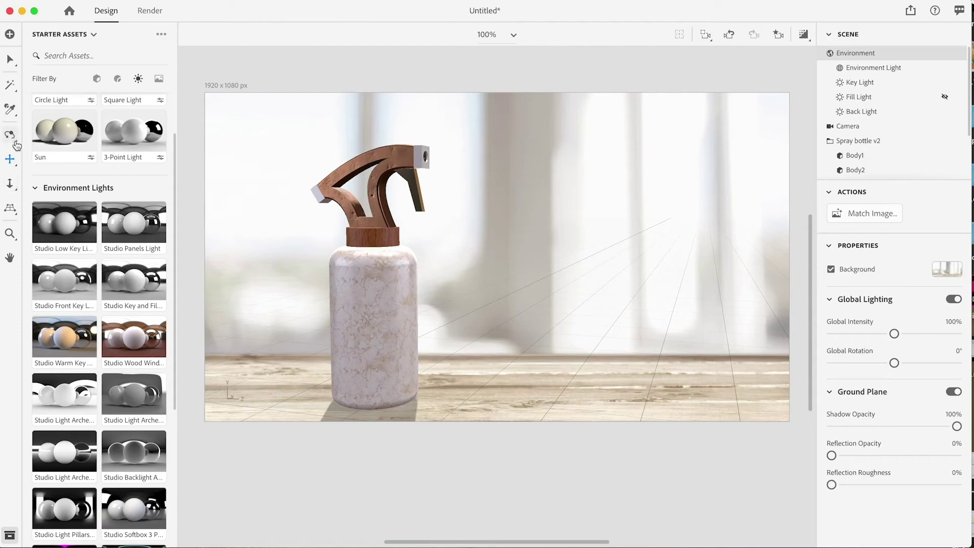
pyautogui.click(11, 136)
pyautogui.moveTo(542, 320)
pyautogui.mouseDown()
pyautogui.moveTo(568, 320)
pyautogui.moveTo(589, 283)
pyautogui.moveTo(544, 292)
pyautogui.moveTo(521, 283)
pyautogui.mouseUp()
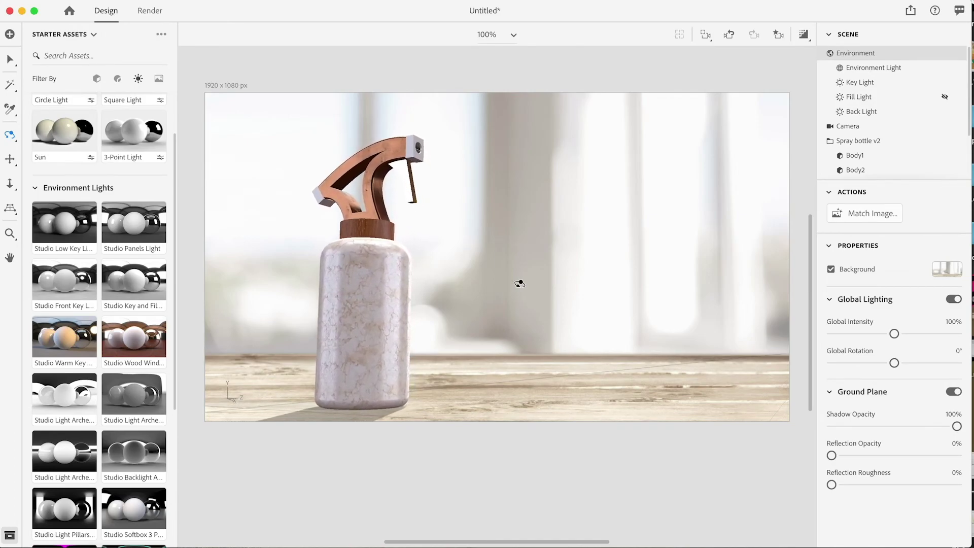
pyautogui.click(10, 159)
pyautogui.moveTo(532, 285); pyautogui.dragTo(522, 279)
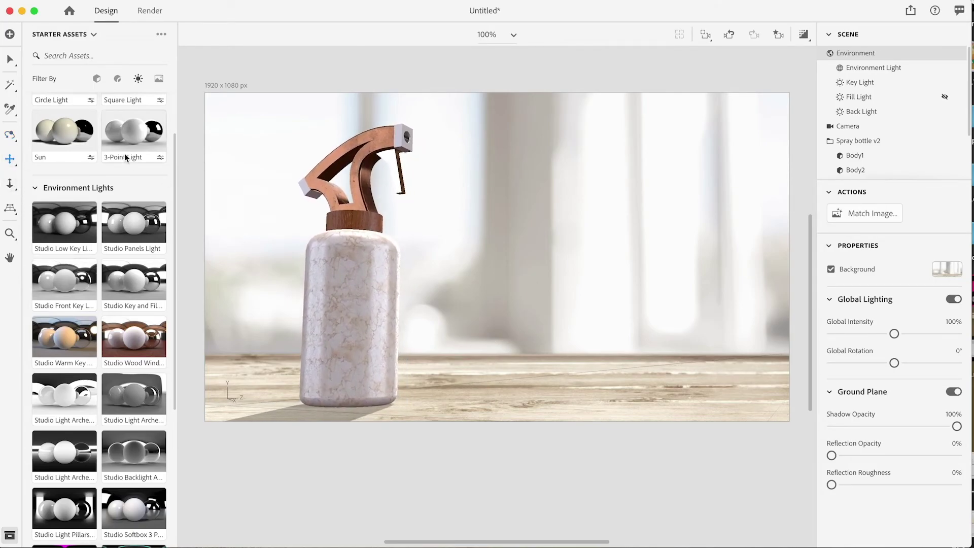
pyautogui.click(10, 135)
pyautogui.moveTo(494, 300); pyautogui.dragTo(492, 302)
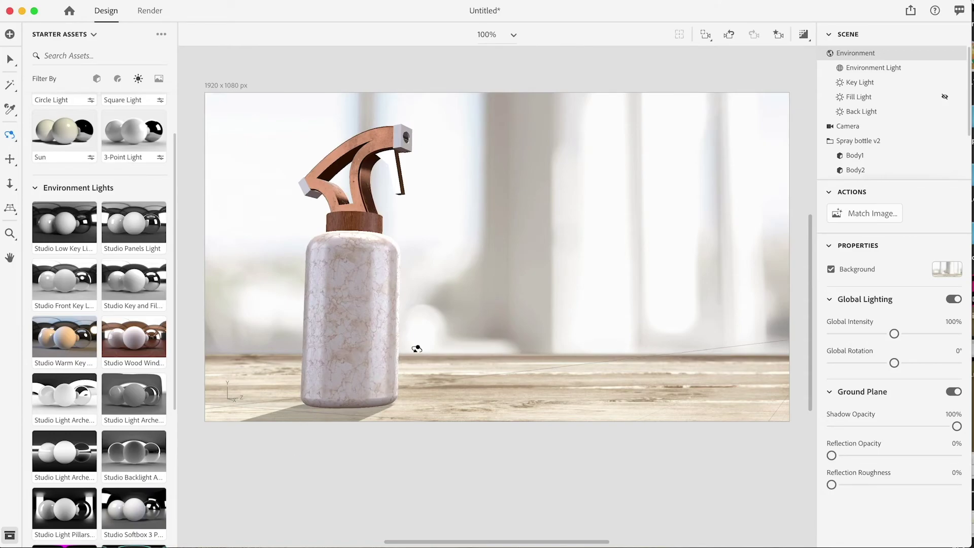
pyautogui.moveTo(515, 281); pyautogui.dragTo(535, 283)
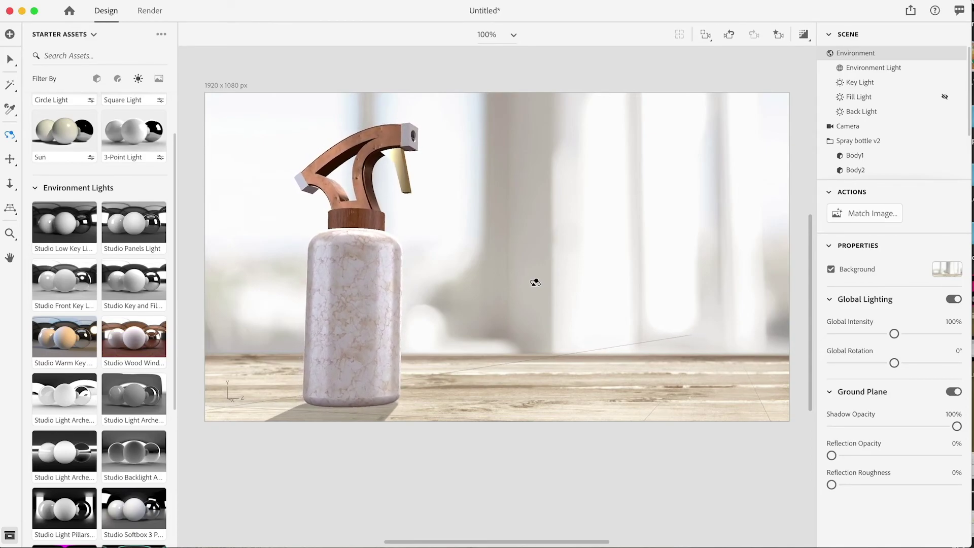
pyautogui.click(10, 60)
# - Compare the views offered for rendering with the saved camera bookmarks, and glance at the home screen
pyautogui.click(146, 12)
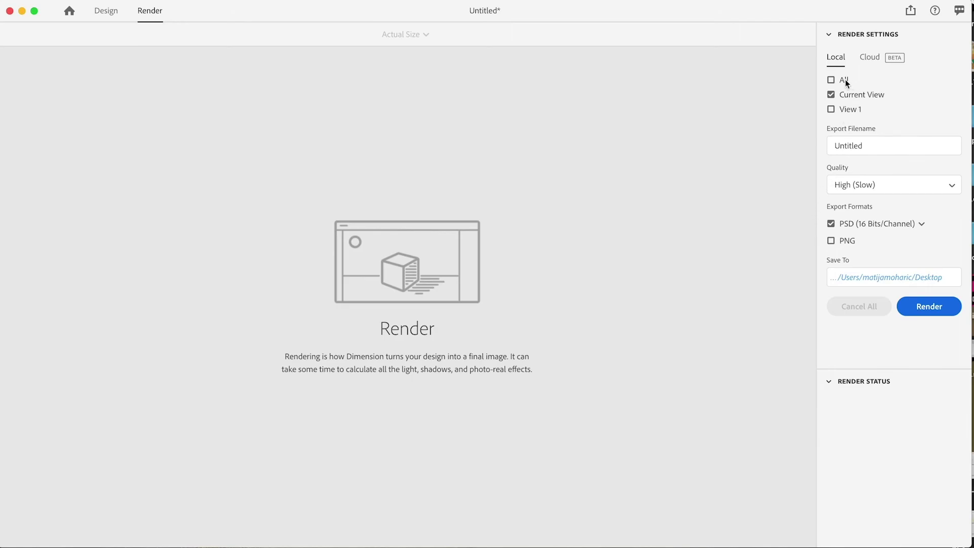
pyautogui.click(105, 14)
pyautogui.click(148, 16)
pyautogui.click(110, 16)
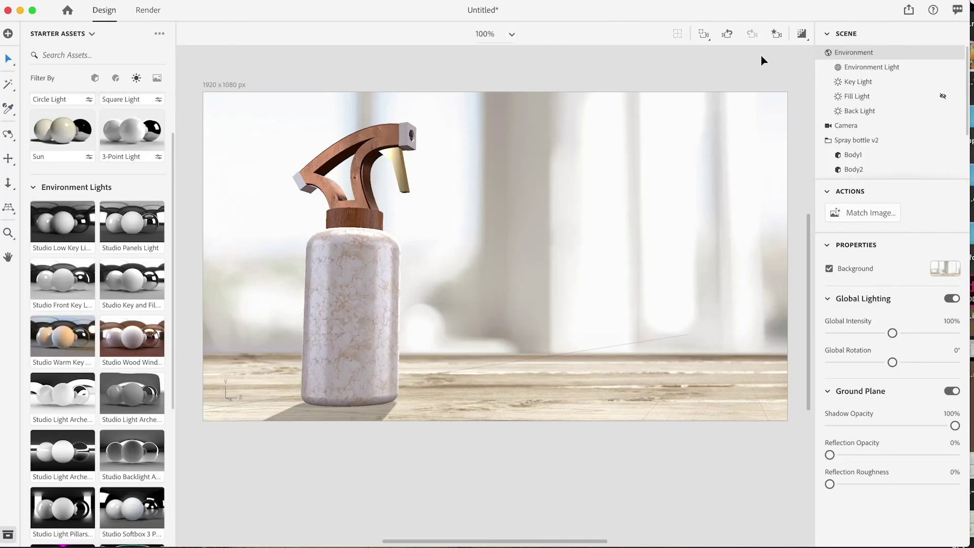
pyautogui.click(777, 34)
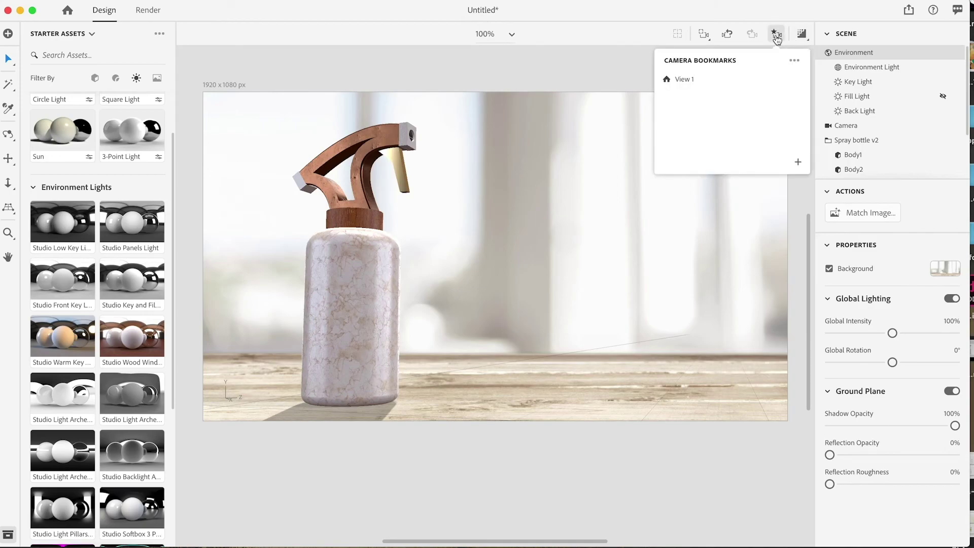
pyautogui.click(239, 72)
pyautogui.click(67, 11)
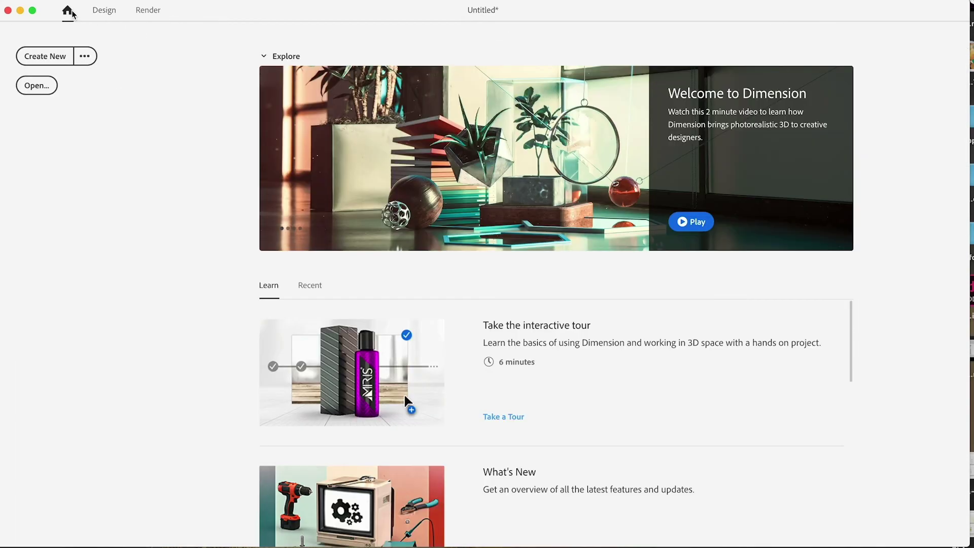
pyautogui.click(112, 11)
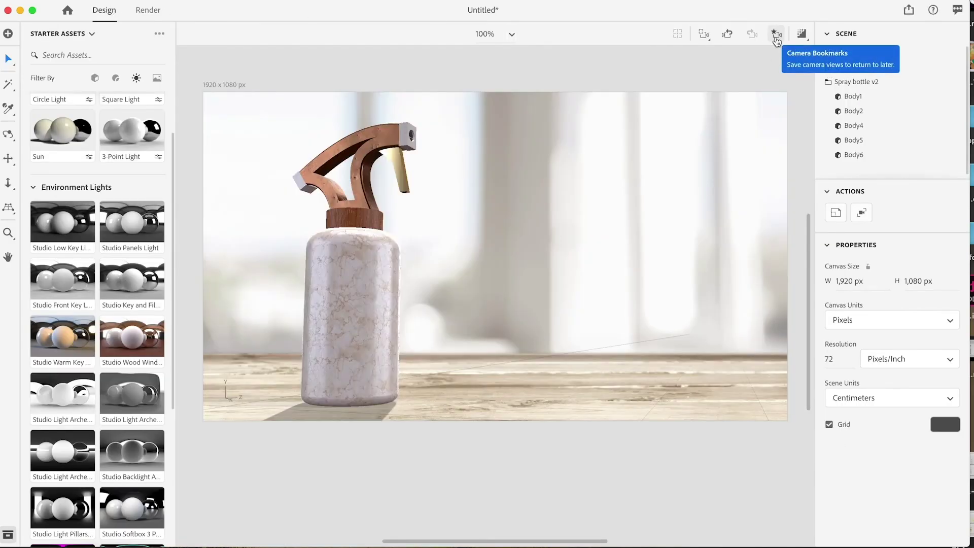
# - Save the current camera view as a bookmark named MY
pyautogui.click(775, 38)
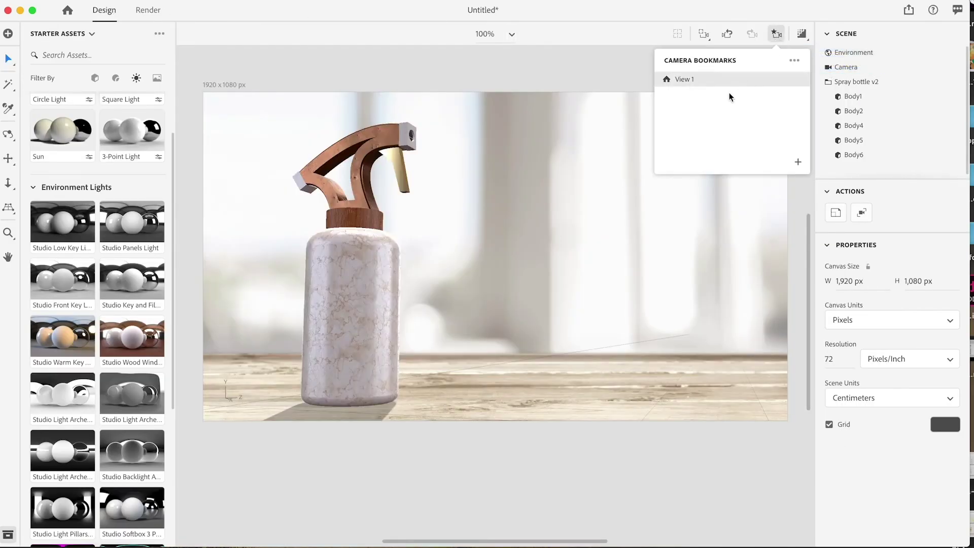
pyautogui.click(798, 162)
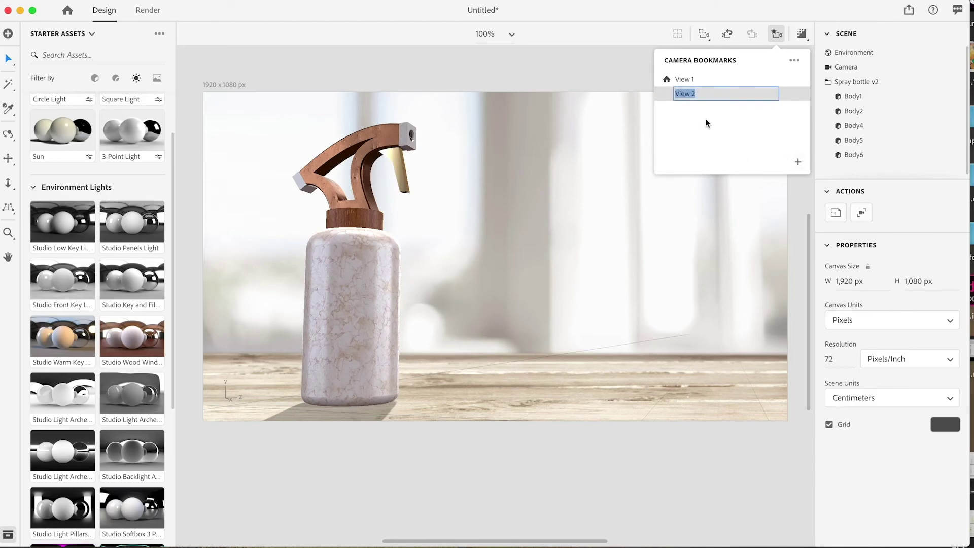
pyautogui.press('Return')
pyautogui.click(403, 75)
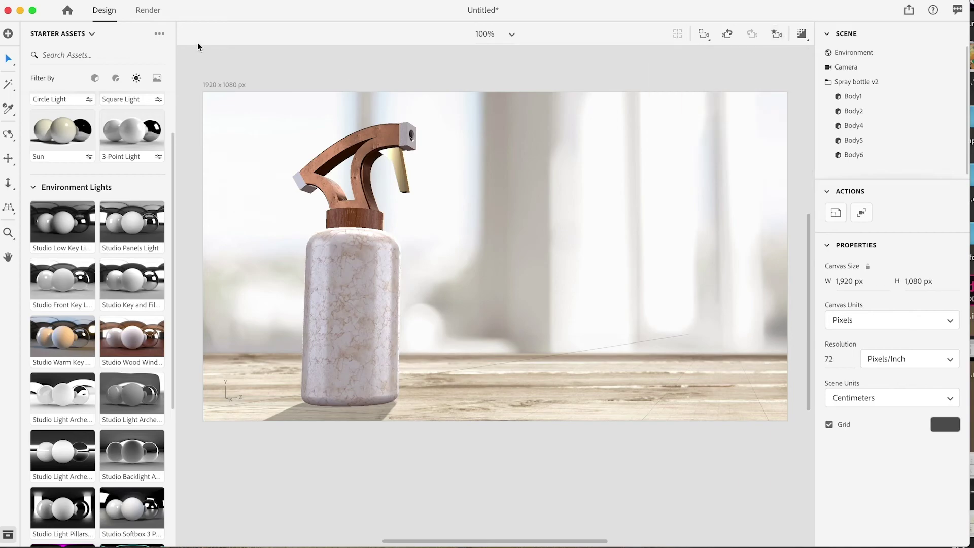
# - Try the View 1 and MY view selections in the render settings, and leave every view deselected, including Current View
pyautogui.click(148, 10)
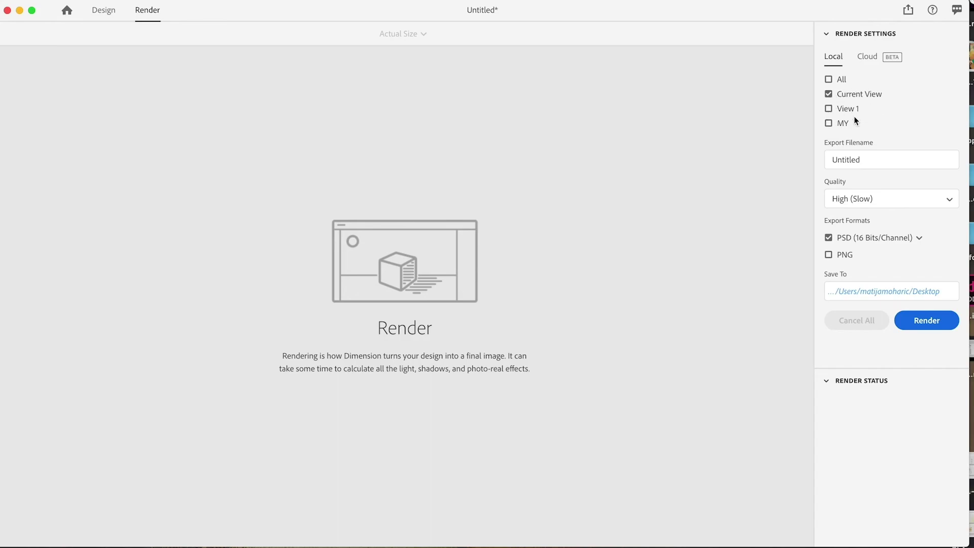
pyautogui.click(829, 108)
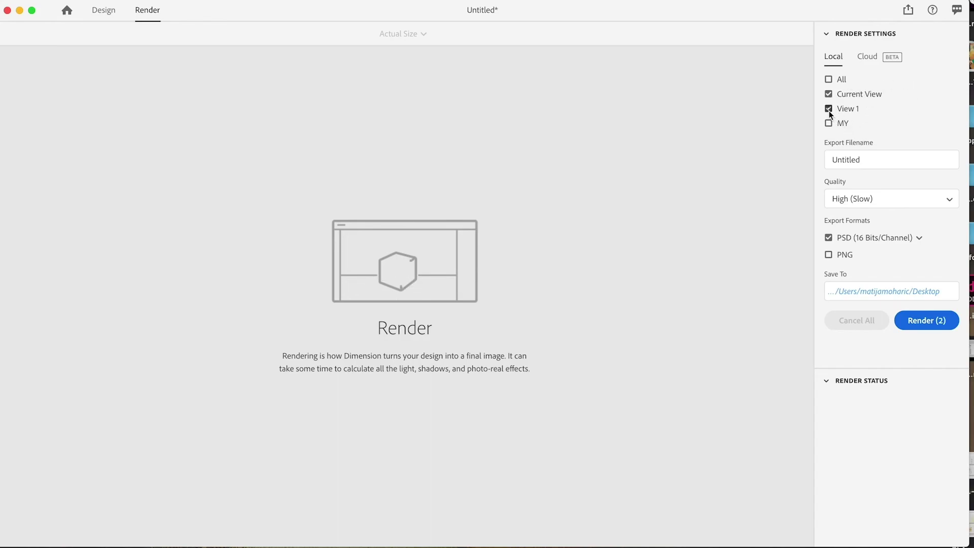
pyautogui.click(829, 123)
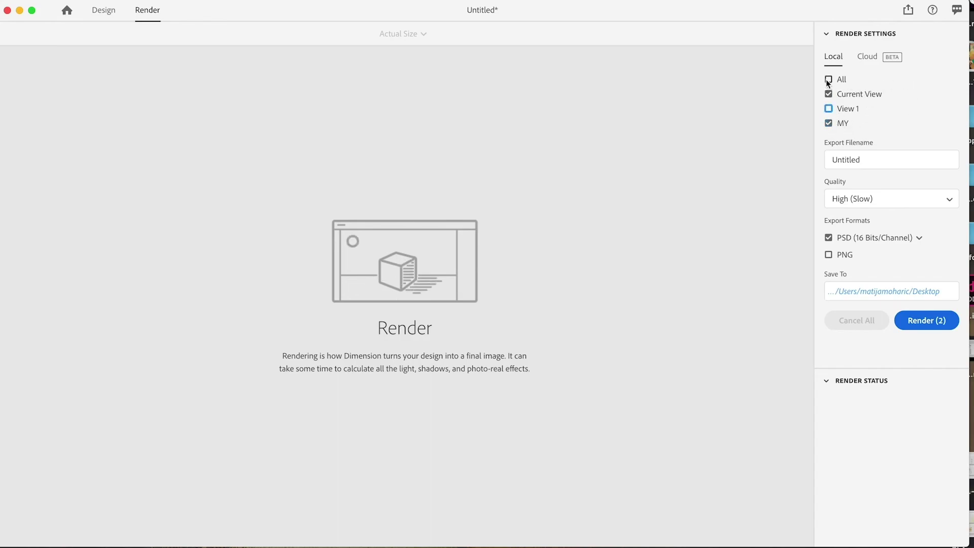
pyautogui.click(828, 95)
pyautogui.click(829, 108)
pyautogui.click(829, 123)
# - Set the render's export filename to SPRAY BOTTLE
pyautogui.click(883, 159)
pyautogui.press('Right')
pyautogui.press('BackSpace')
pyautogui.press('BackSpace')
pyautogui.press('BackSpace')
pyautogui.press('BackSpace')
pyautogui.press('BackSpace')
pyautogui.press('BackSpace')
pyautogui.press('BackSpace')
pyautogui.press('BackSpace')
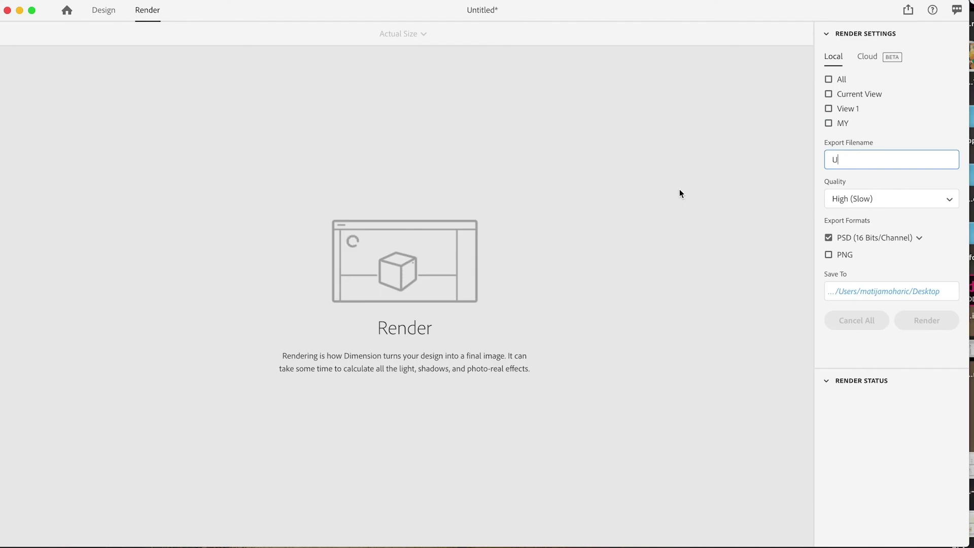
pyautogui.write('S')
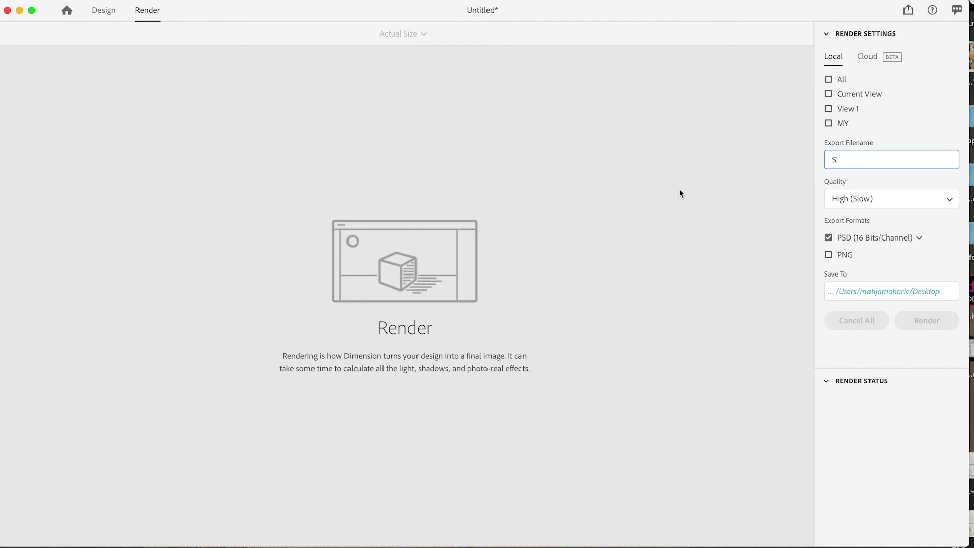
pyautogui.write('PRAY BOTTLE')
# - Compare the Low, Medium and High (Slow) render quality options, and set the quality to Medium
pyautogui.click(899, 199)
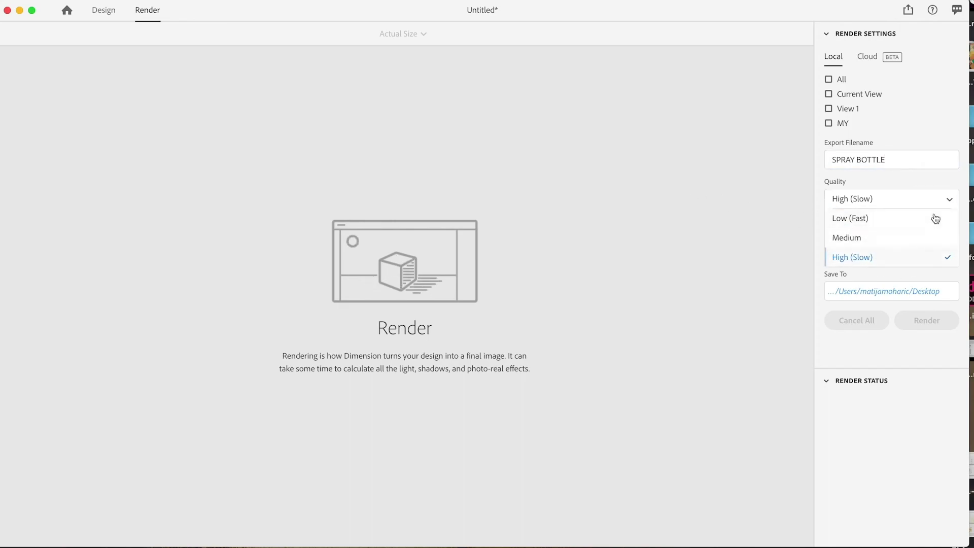
pyautogui.click(876, 247)
pyautogui.click(892, 202)
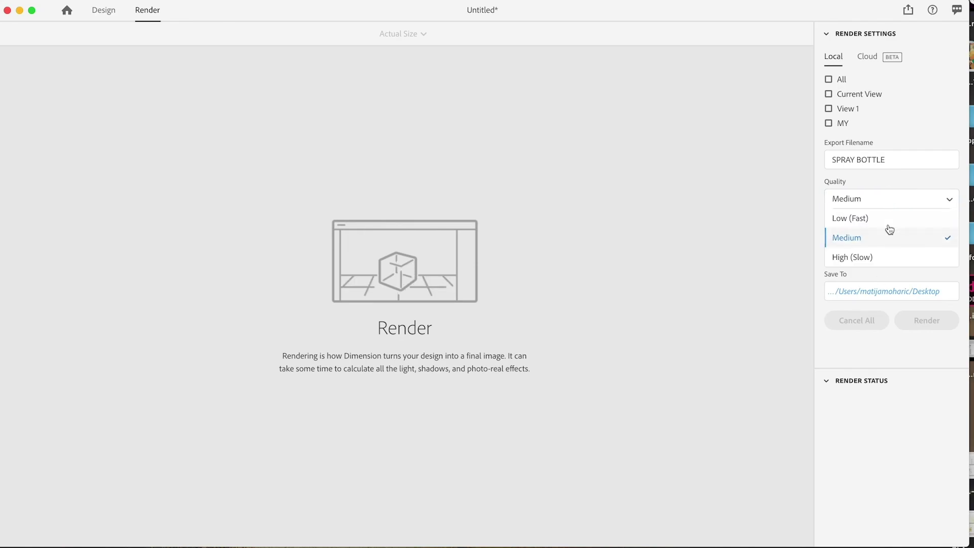
pyautogui.click(924, 183)
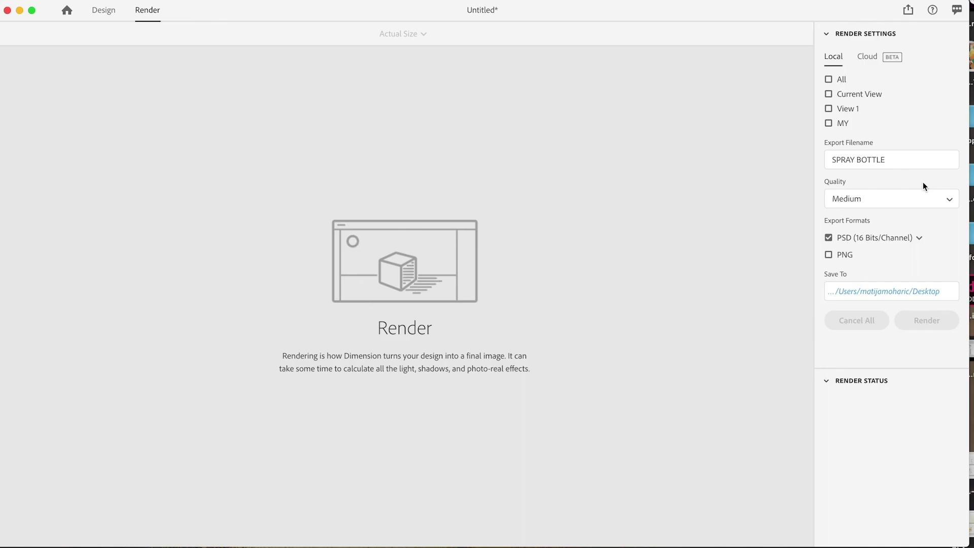
pyautogui.click(920, 200)
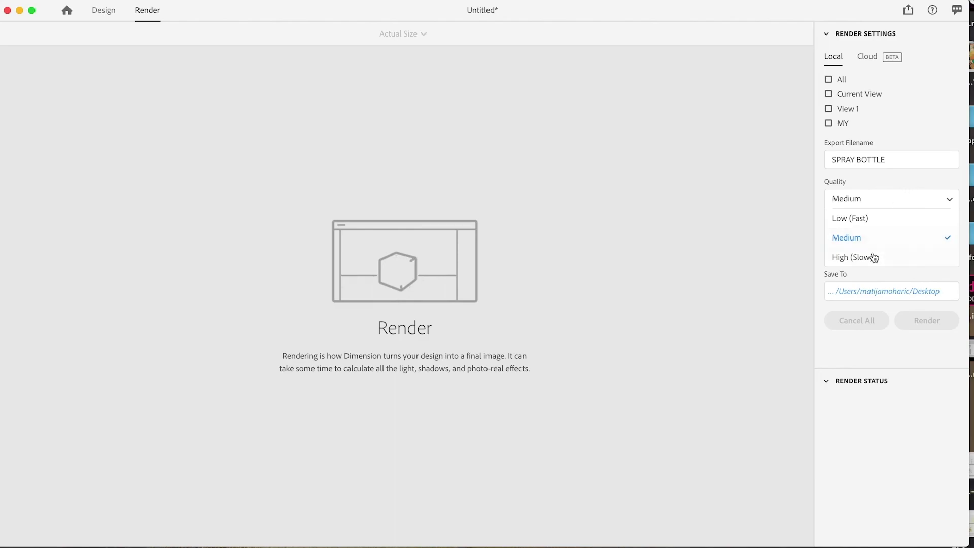
pyautogui.click(896, 182)
pyautogui.click(886, 203)
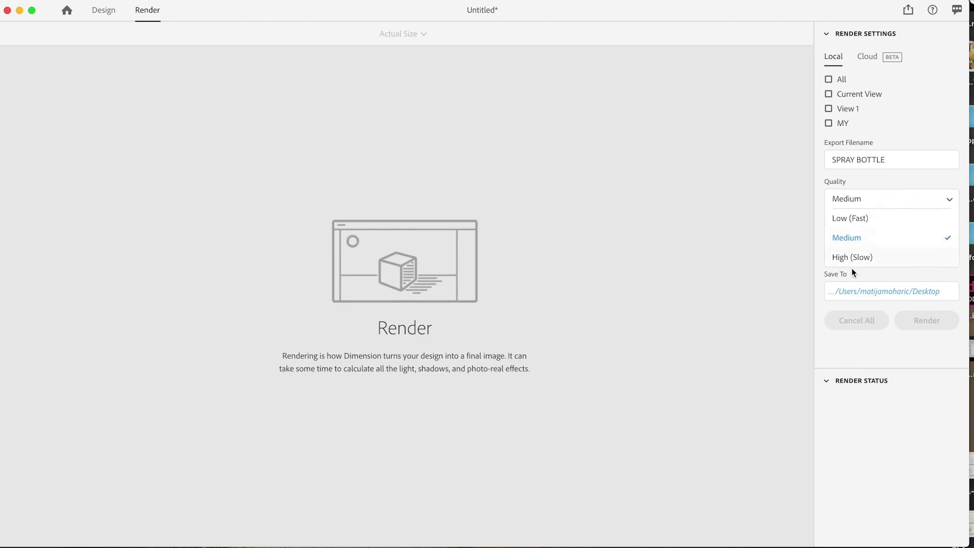
pyautogui.click(894, 182)
pyautogui.click(891, 206)
pyautogui.click(866, 257)
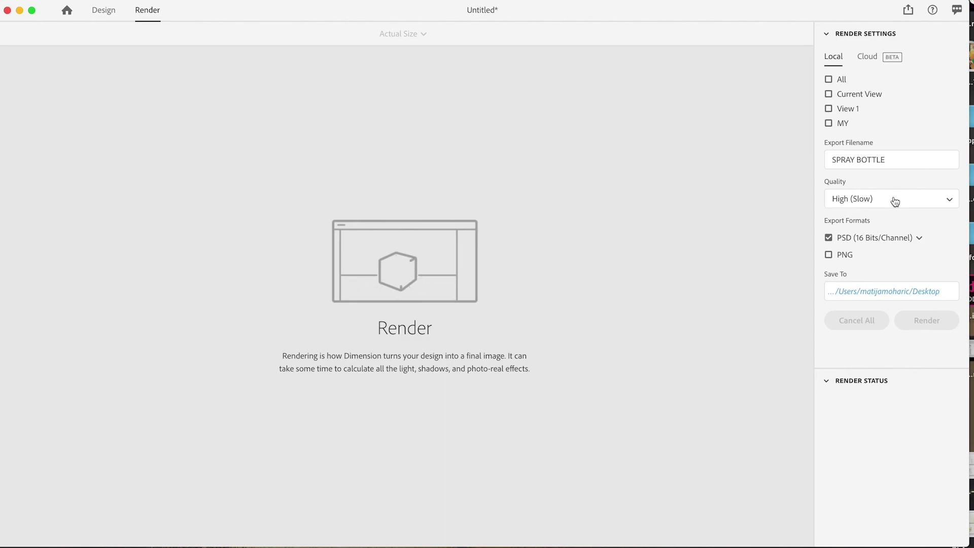
pyautogui.click(895, 201)
pyautogui.click(869, 235)
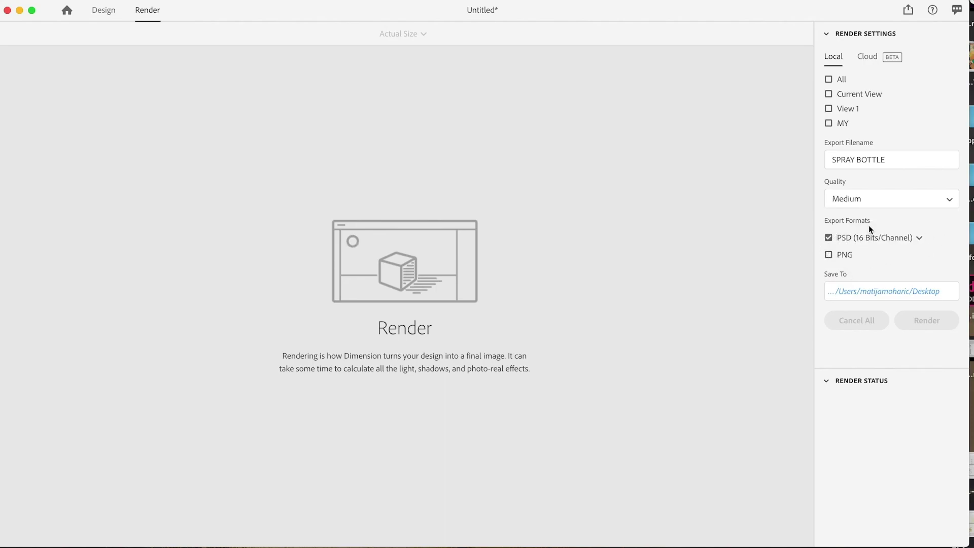
# - Try PNG in place of PSD as the export format, and return to PSD only
pyautogui.click(829, 256)
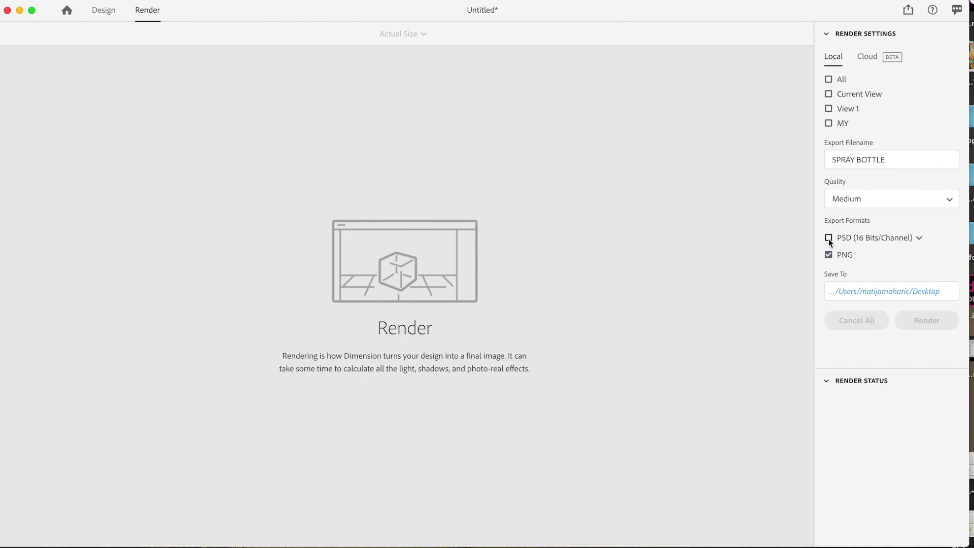
pyautogui.click(829, 255)
pyautogui.click(831, 236)
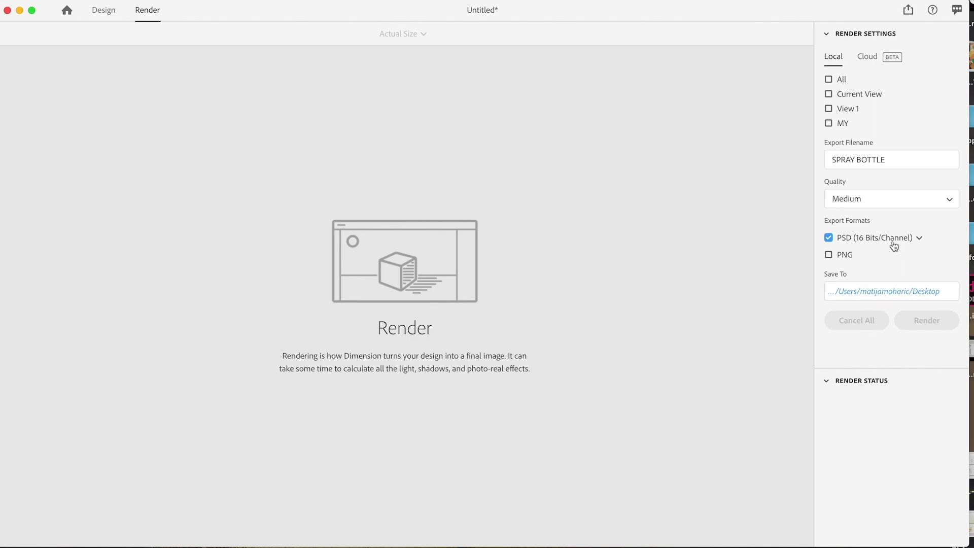
# - Review the 16 and 32 Bits/Channel choices for the PSD export format
pyautogui.click(918, 239)
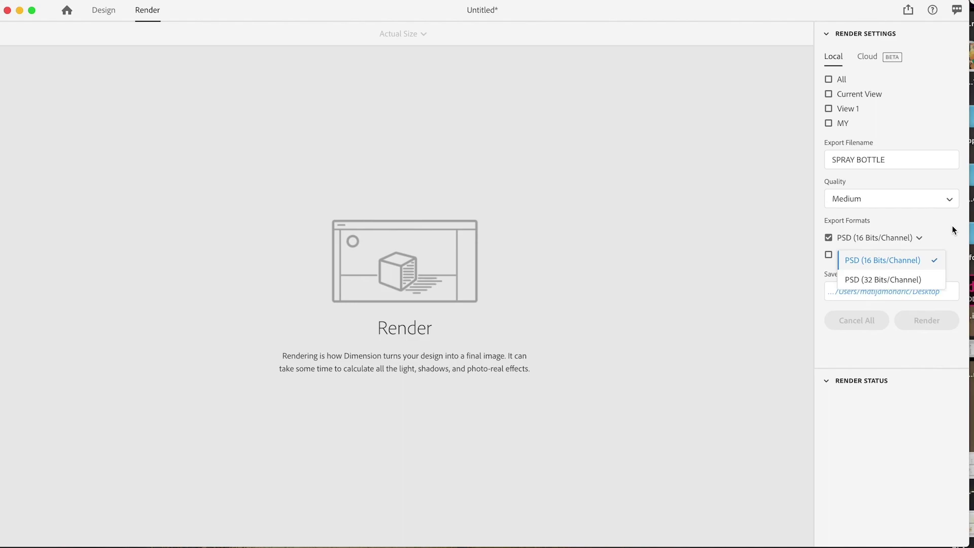
pyautogui.click(920, 238)
pyautogui.click(920, 239)
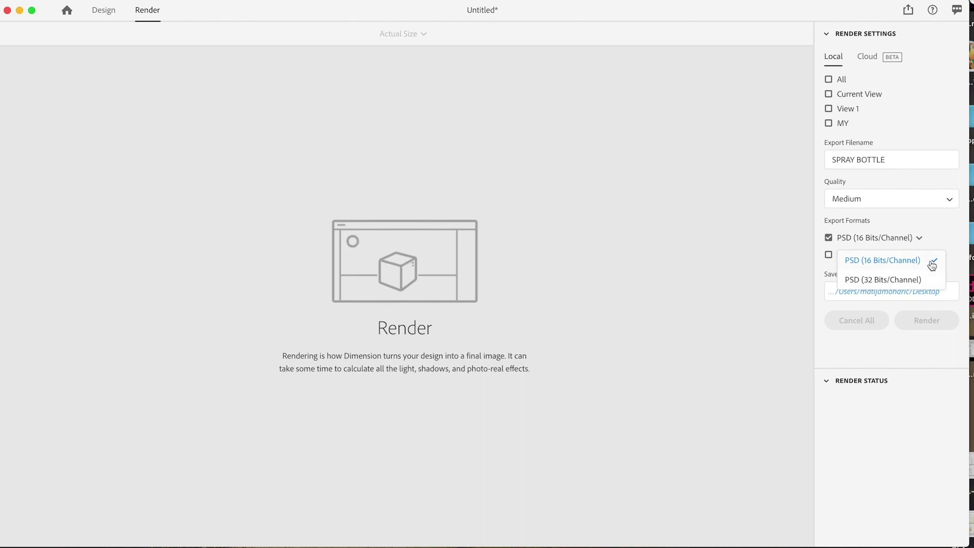
pyautogui.click(936, 234)
pyautogui.click(905, 245)
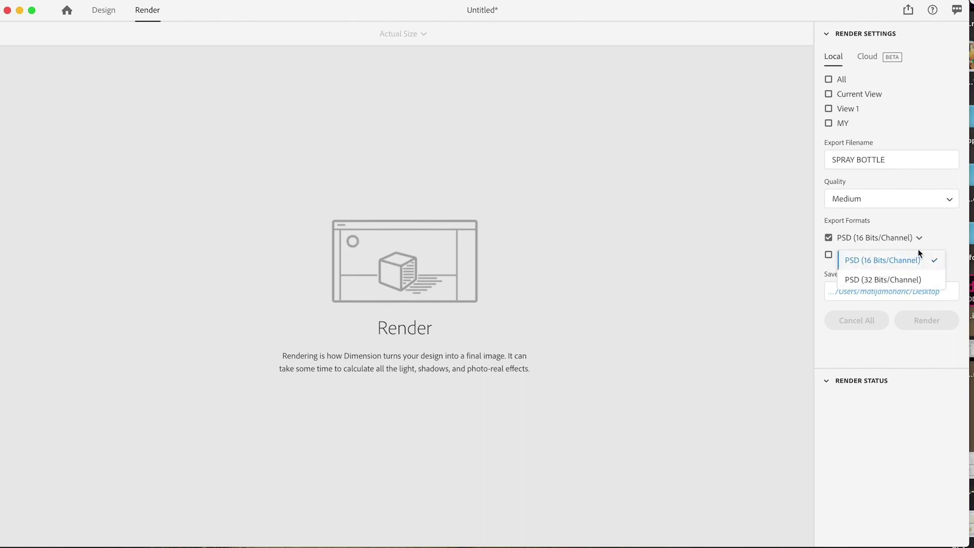
pyautogui.click(931, 236)
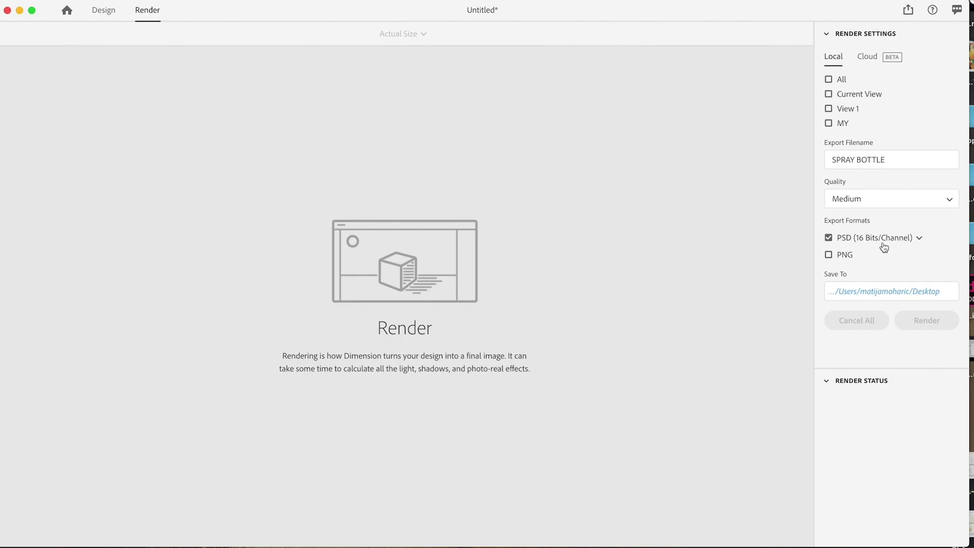
# - Set the render's save location to the amber shapoo folder on the Desktop, and select the MY view for rendering
pyautogui.click(872, 292)
pyautogui.scroll(-2, 367, 106)
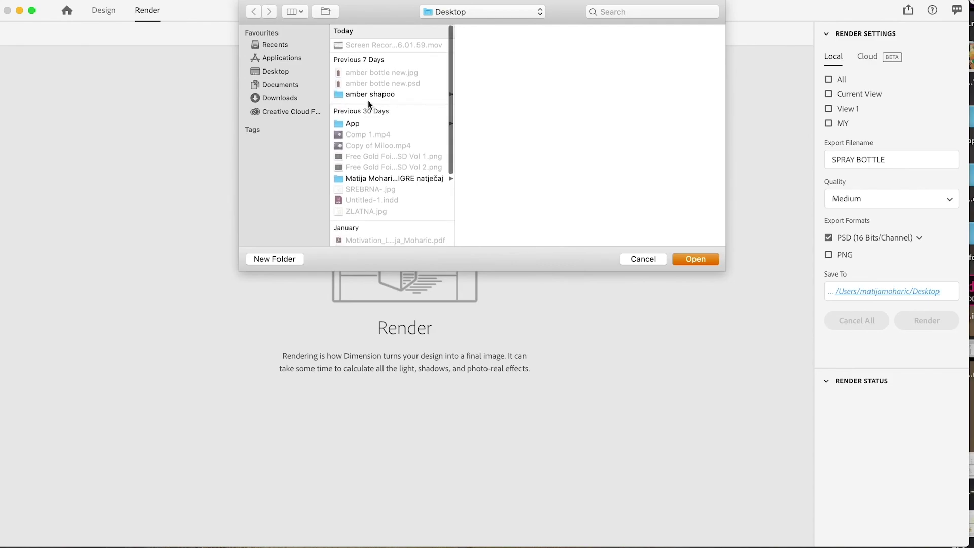
pyautogui.scroll(3, 369, 103)
pyautogui.scroll(-5, 368, 99)
pyautogui.scroll(4, 368, 100)
pyautogui.click(369, 96)
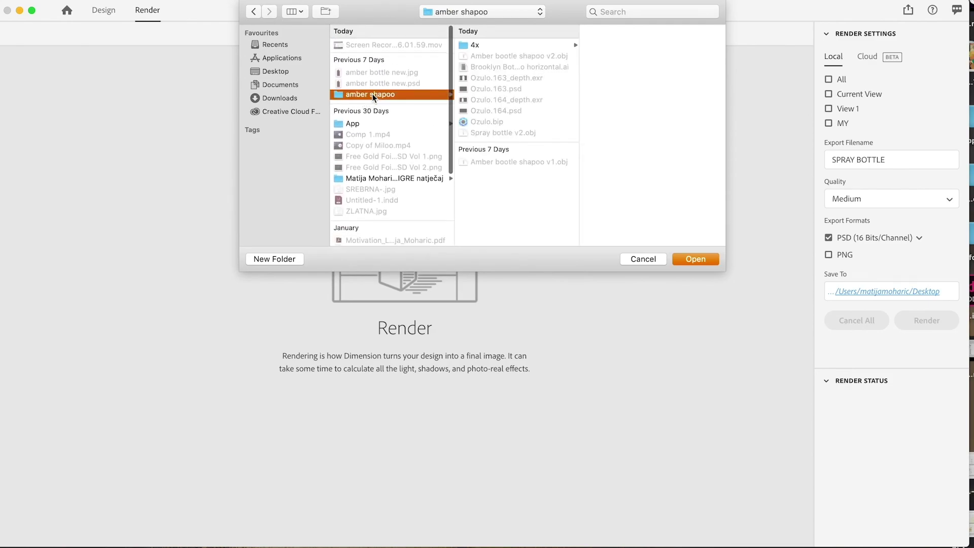
pyautogui.click(707, 260)
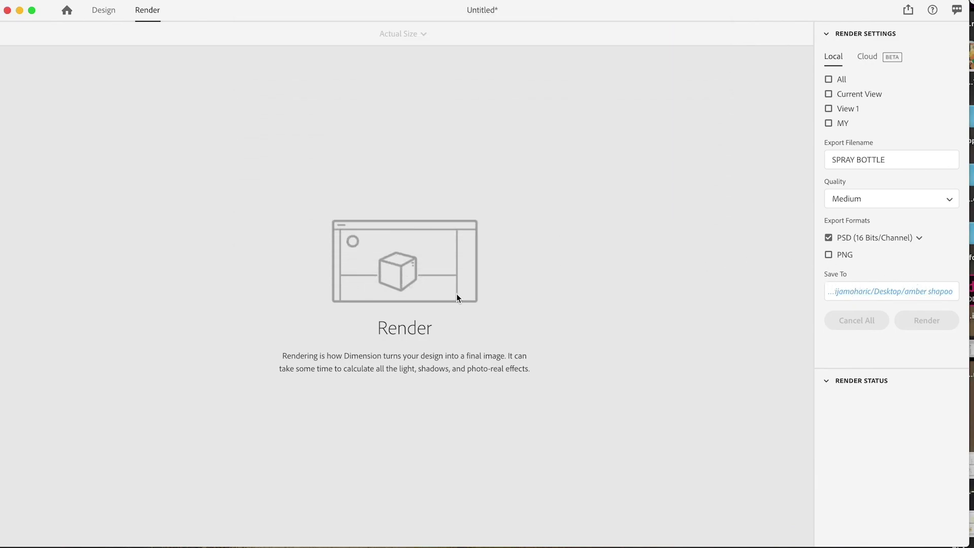
pyautogui.click(829, 124)
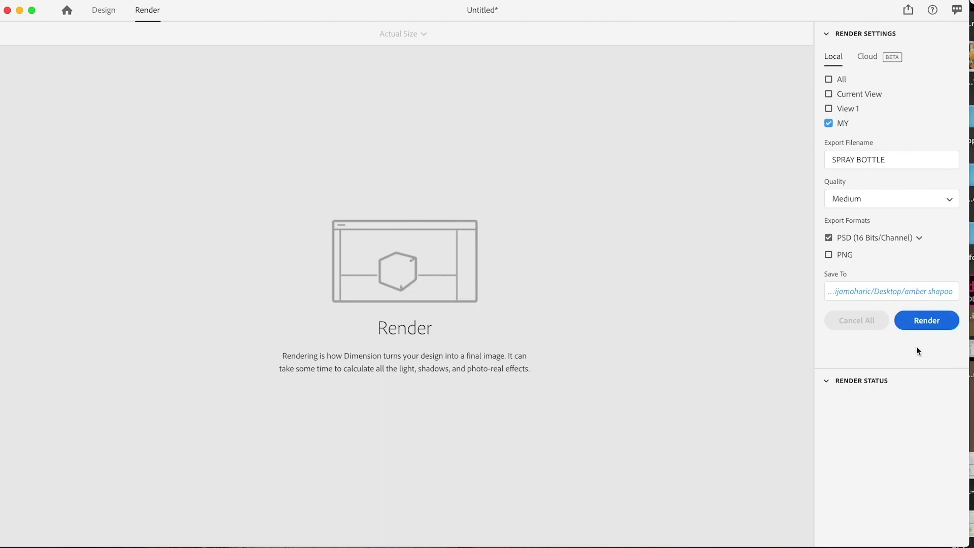
# - Compare the Cloud and Local render settings, and start a local render of the selected view
pyautogui.click(868, 56)
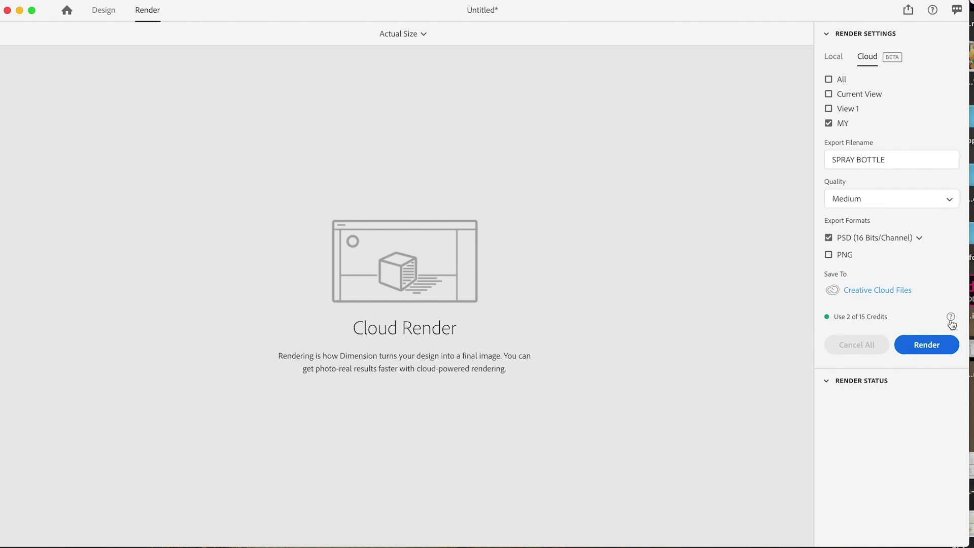
pyautogui.click(834, 63)
pyautogui.click(865, 64)
pyautogui.click(829, 62)
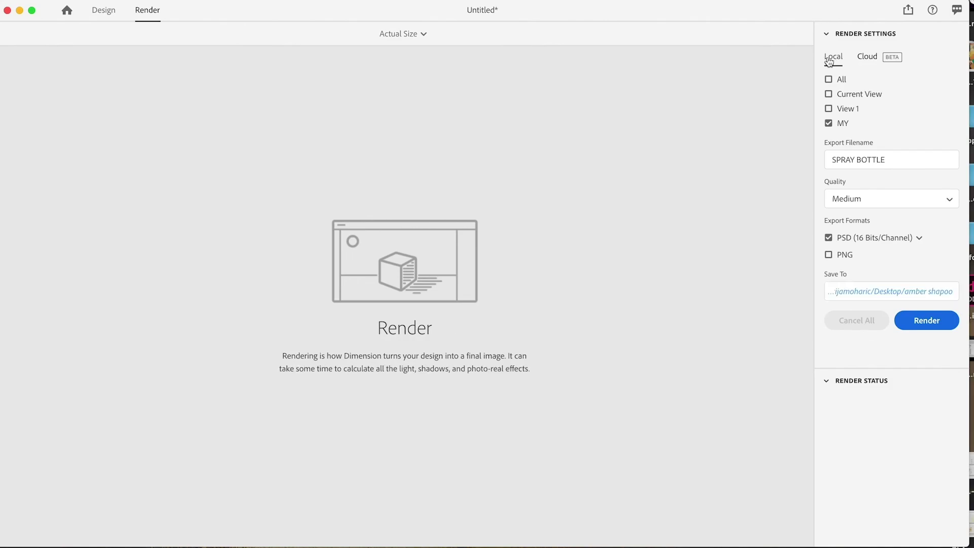
pyautogui.click(867, 59)
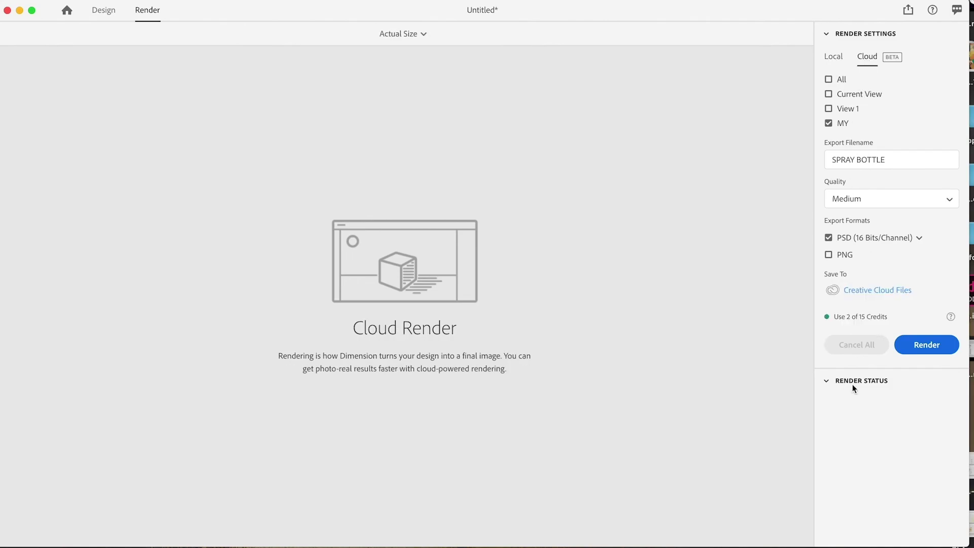
pyautogui.click(832, 60)
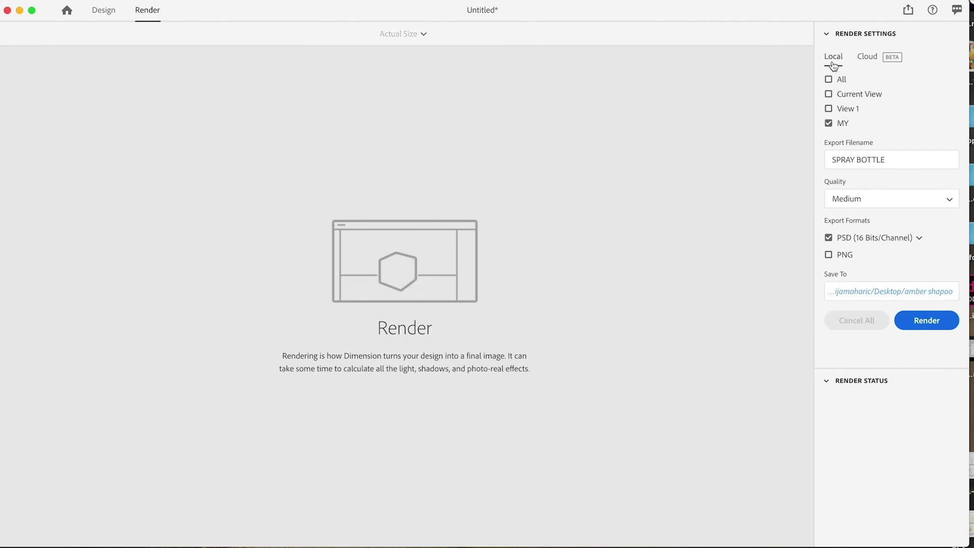
pyautogui.click(916, 327)
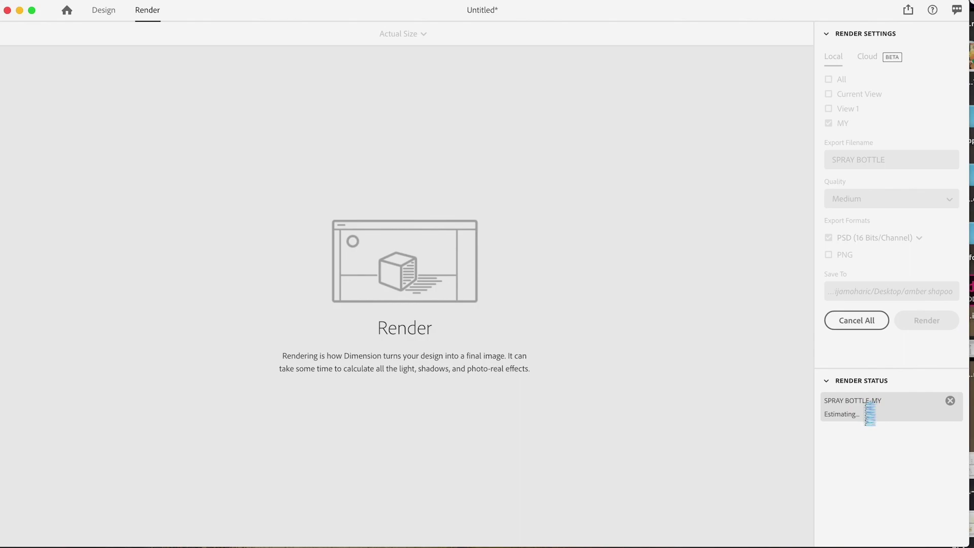